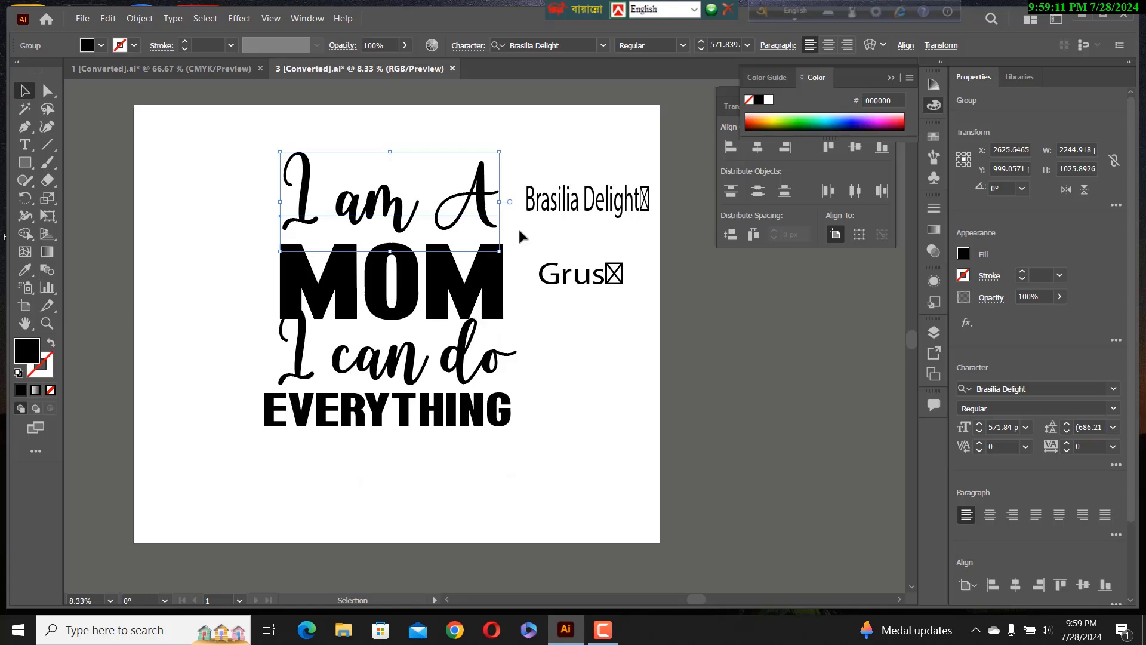
- Group the four text lines and center the group horizontally and vertically on the artboard
{"action": "left_click", "coordinate": [518, 231]}
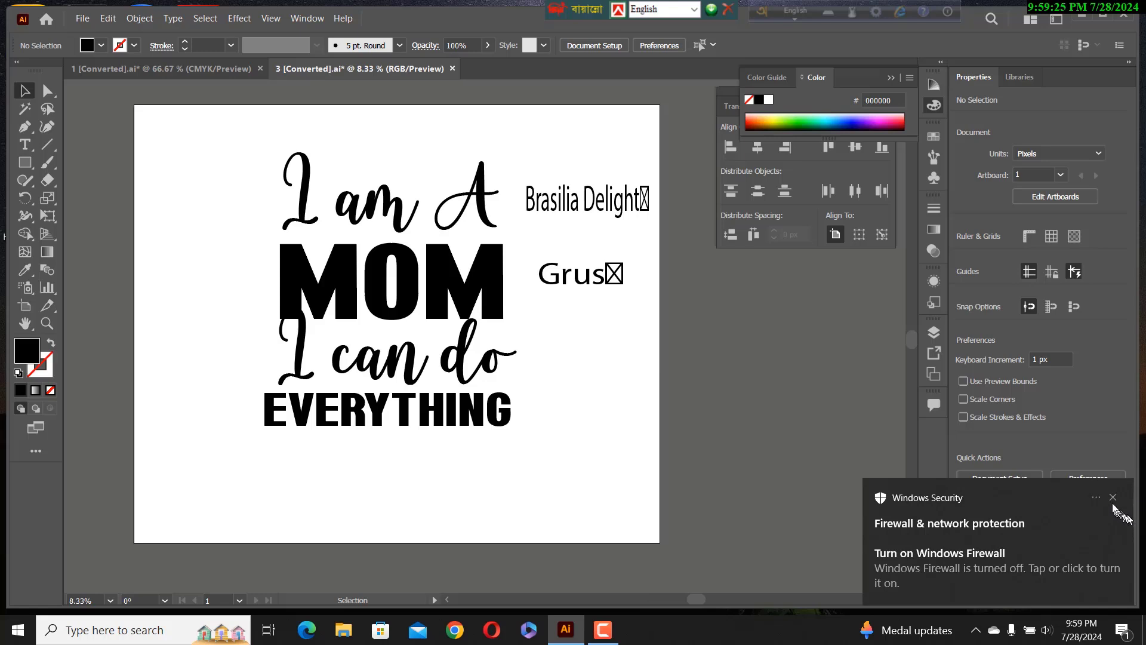
{"action": "left_click", "coordinate": [1114, 498]}
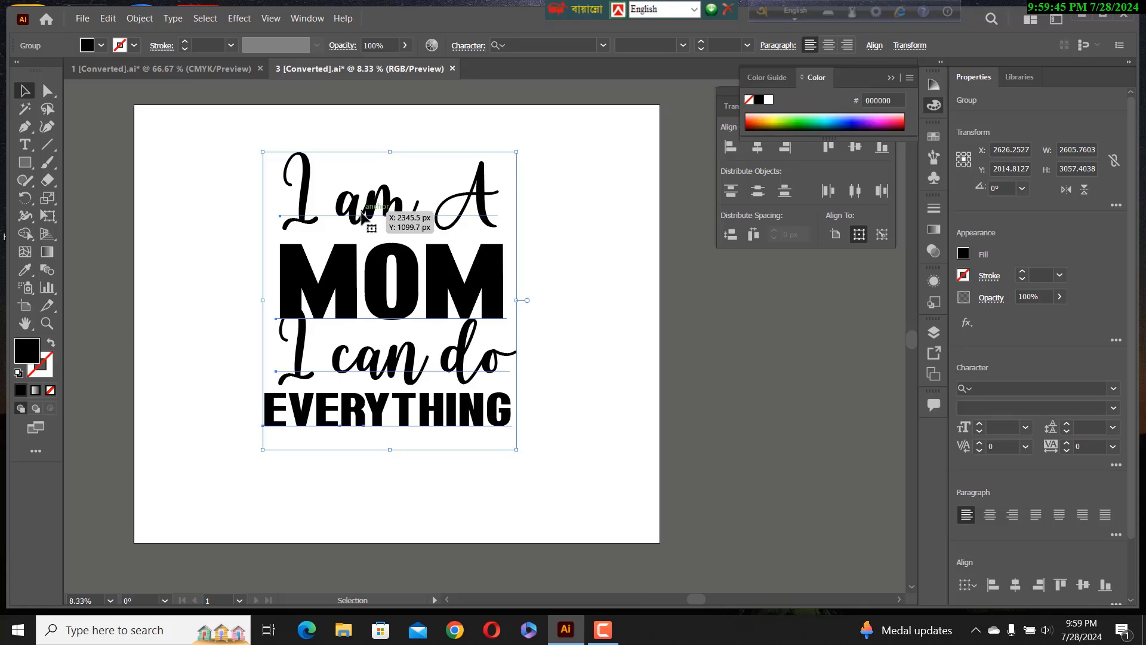
{"action": "left_click", "coordinate": [143, 19]}
{"action": "left_click", "coordinate": [171, 82]}
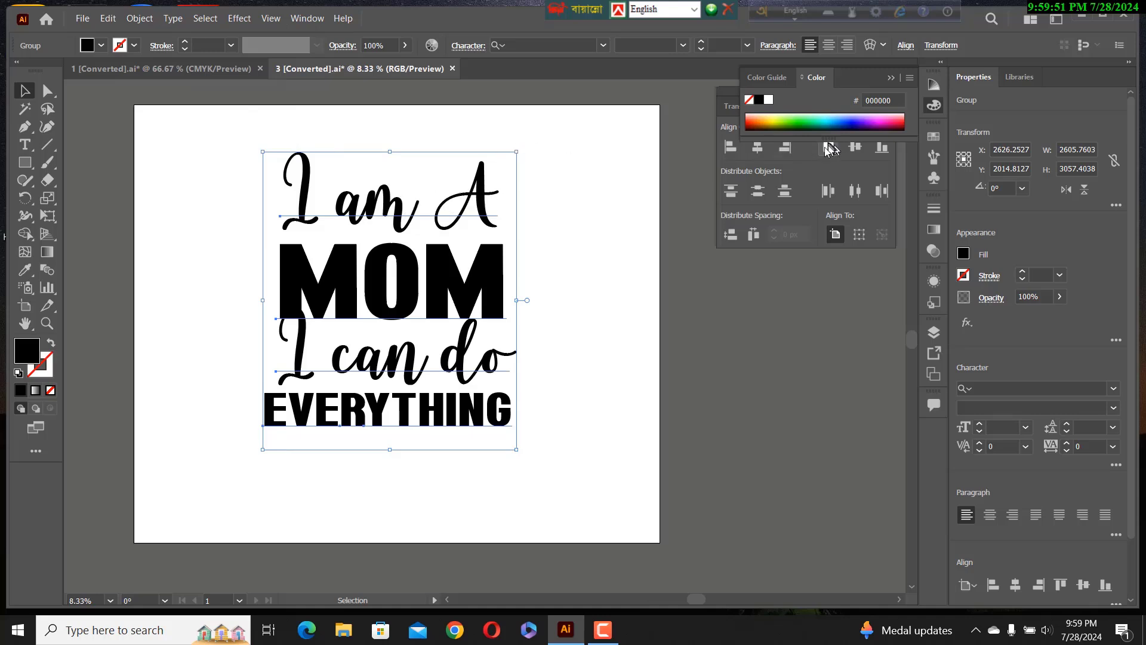
{"action": "left_click", "coordinate": [758, 147]}
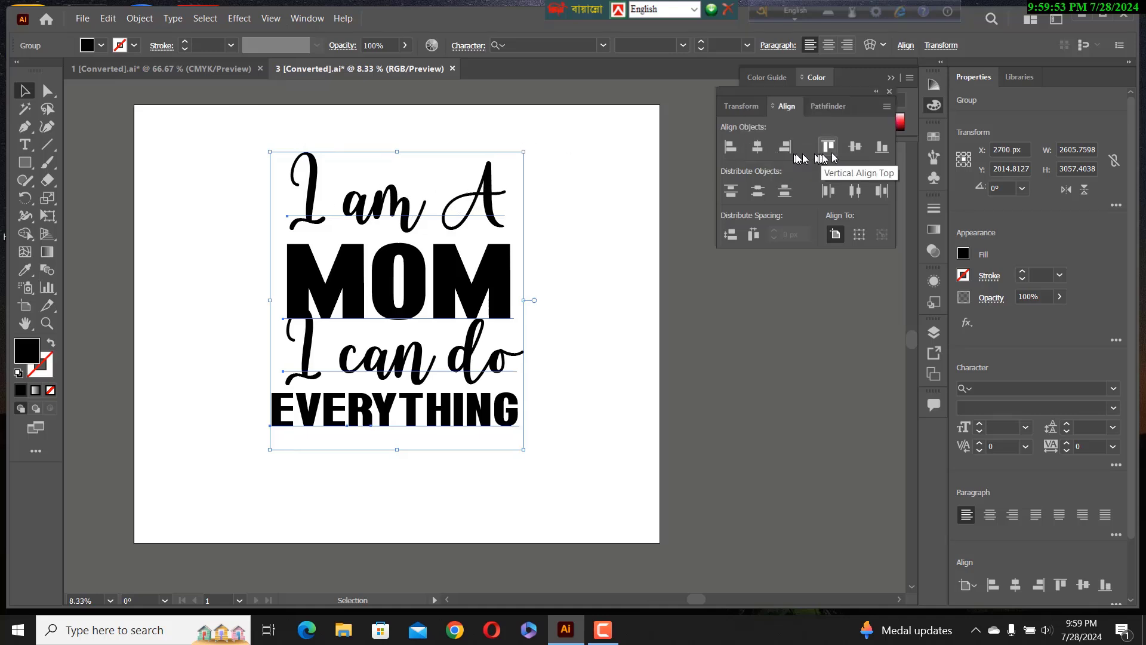
{"action": "left_click", "coordinate": [855, 147]}
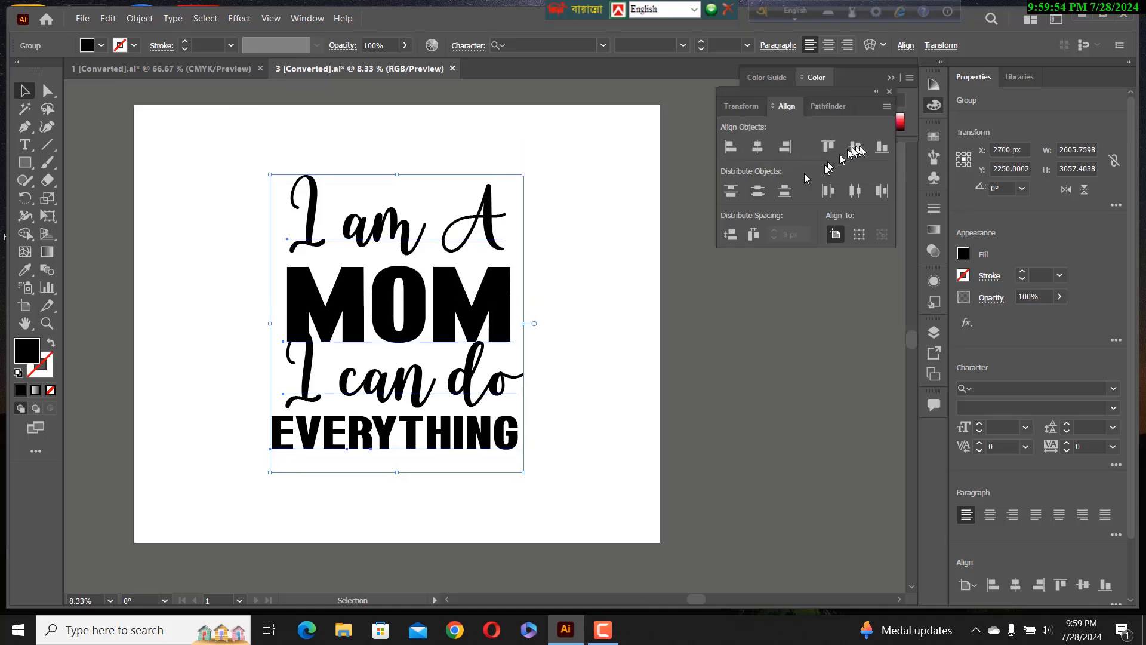
- Ungroup the centered design into its separate text lines
{"action": "right_click", "coordinate": [467, 229]}
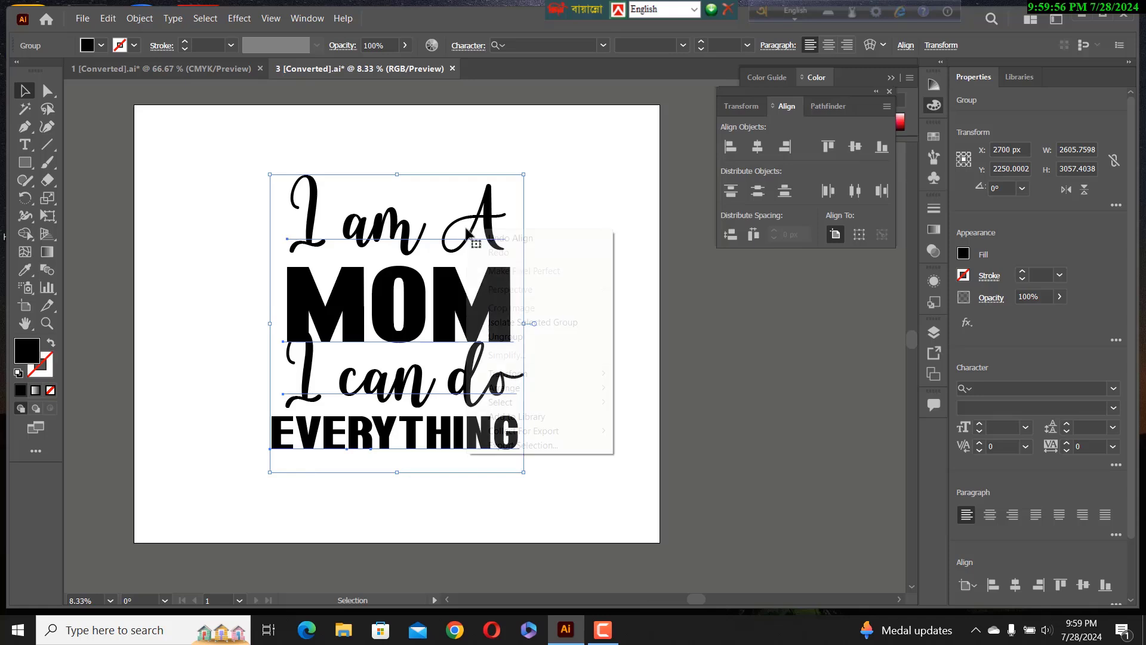
{"action": "left_click", "coordinate": [506, 342]}
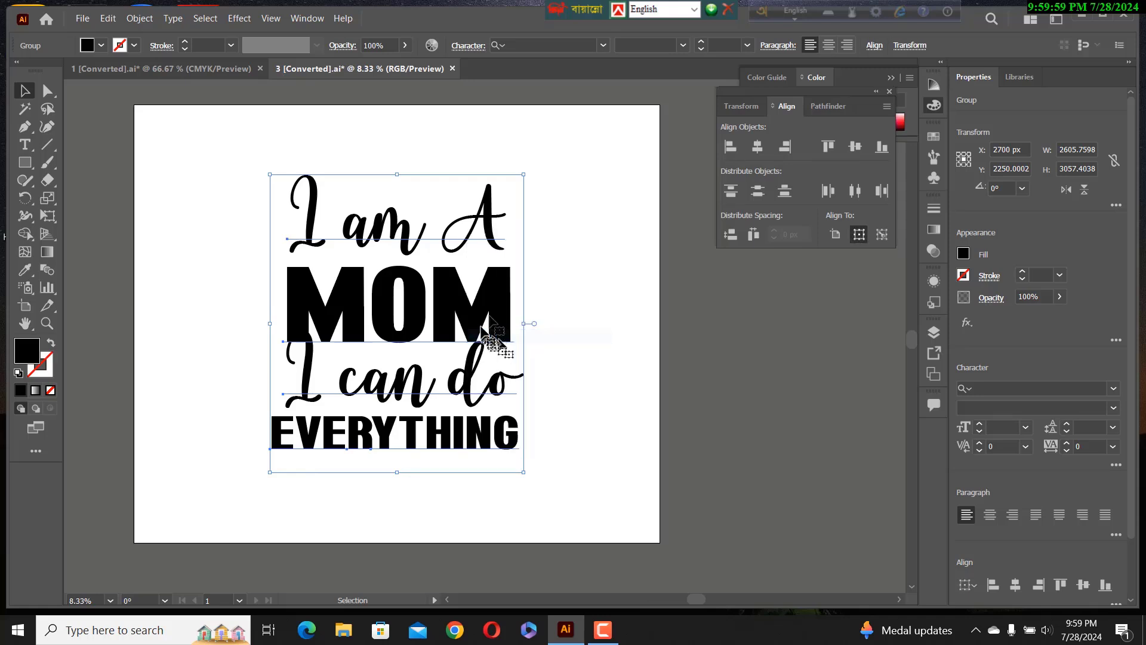
{"action": "left_click", "coordinate": [560, 283]}
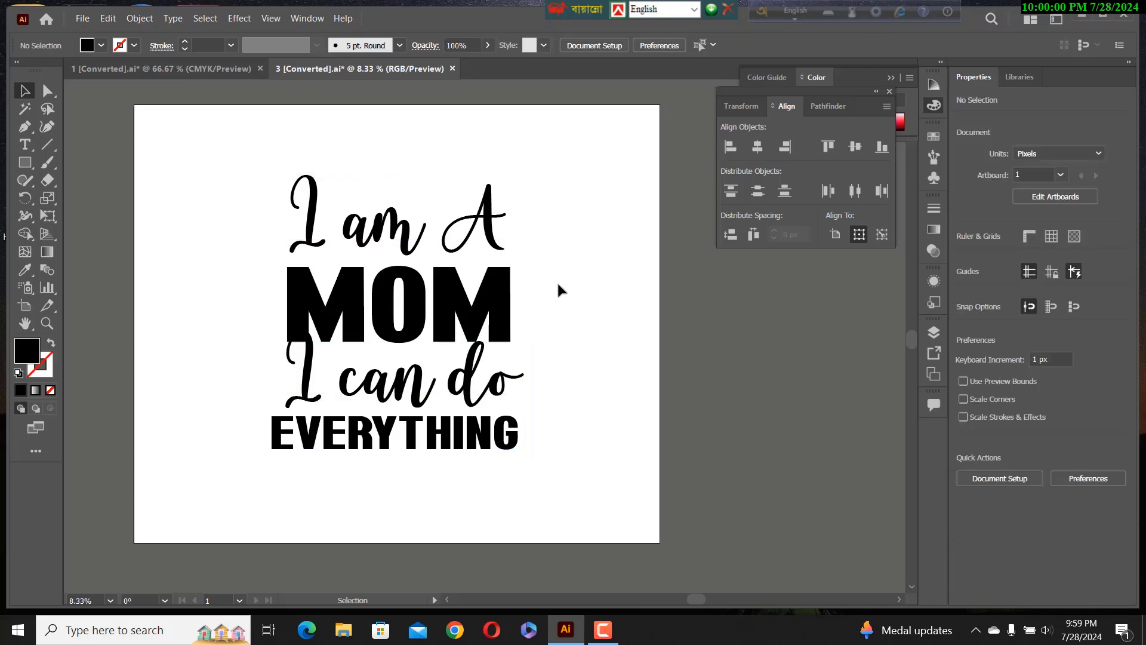
- Place a duplicate of all four text lines outside the artboard, to its right
{"action": "left_click", "coordinate": [394, 240]}
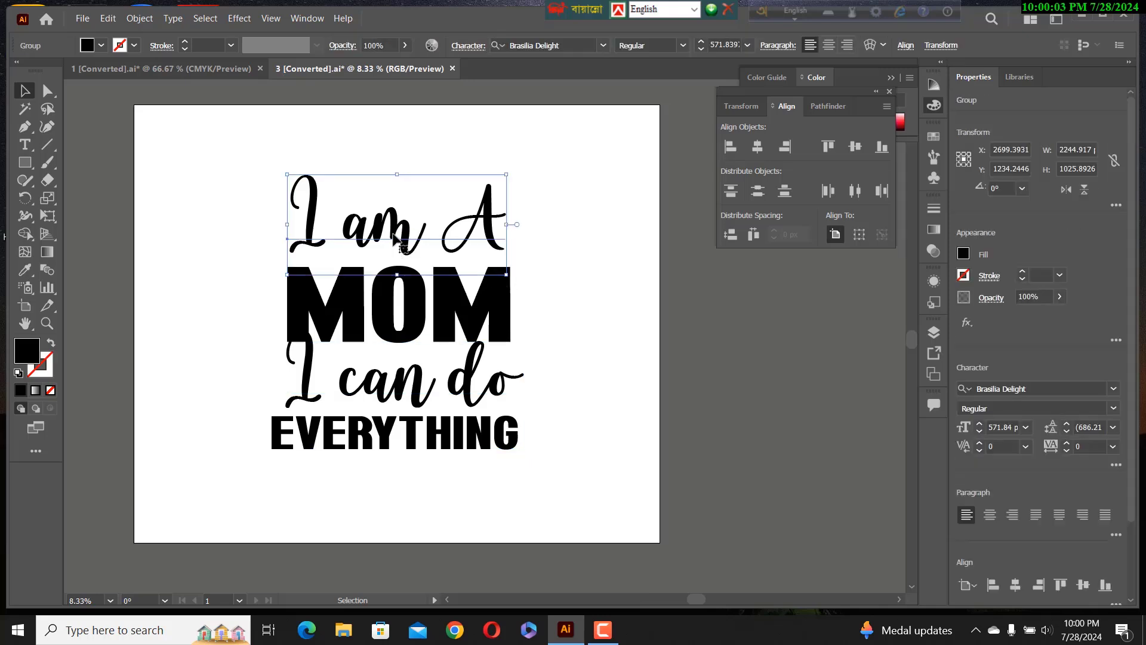
{"action": "left_click_drag", "start_coordinate": [279, 164], "coordinate": [410, 377]}
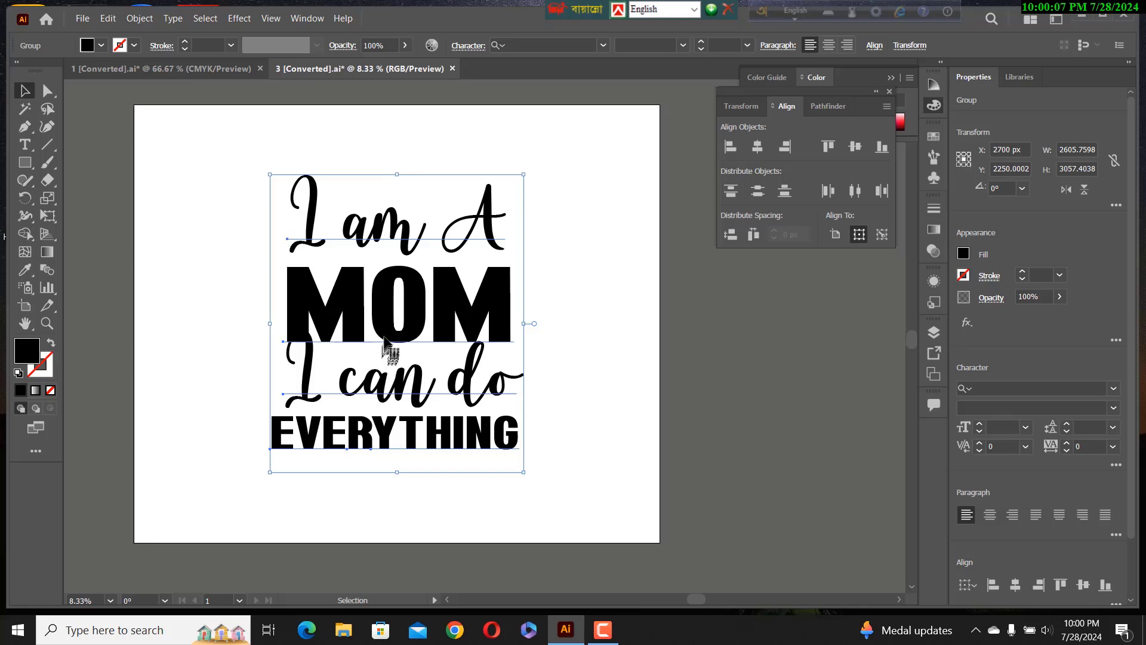
{"action": "left_click_drag", "start_coordinate": [387, 332], "coordinate": [818, 440]}
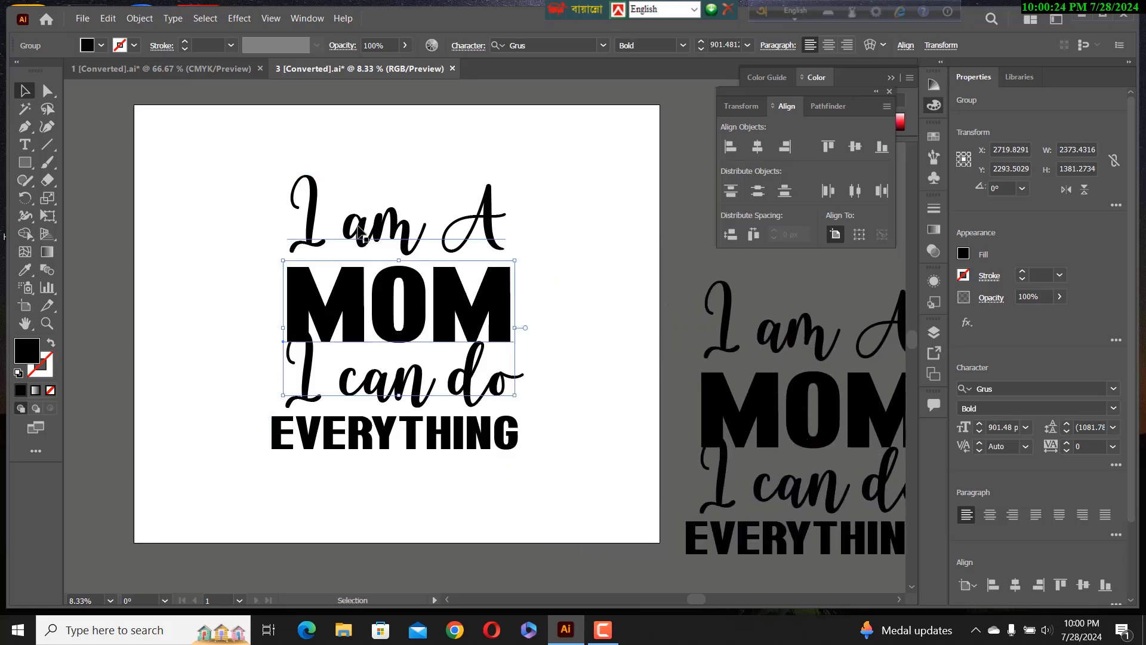
- Check the grouping options available for each of the four text lines on the artboard
{"action": "right_click", "coordinate": [360, 231]}
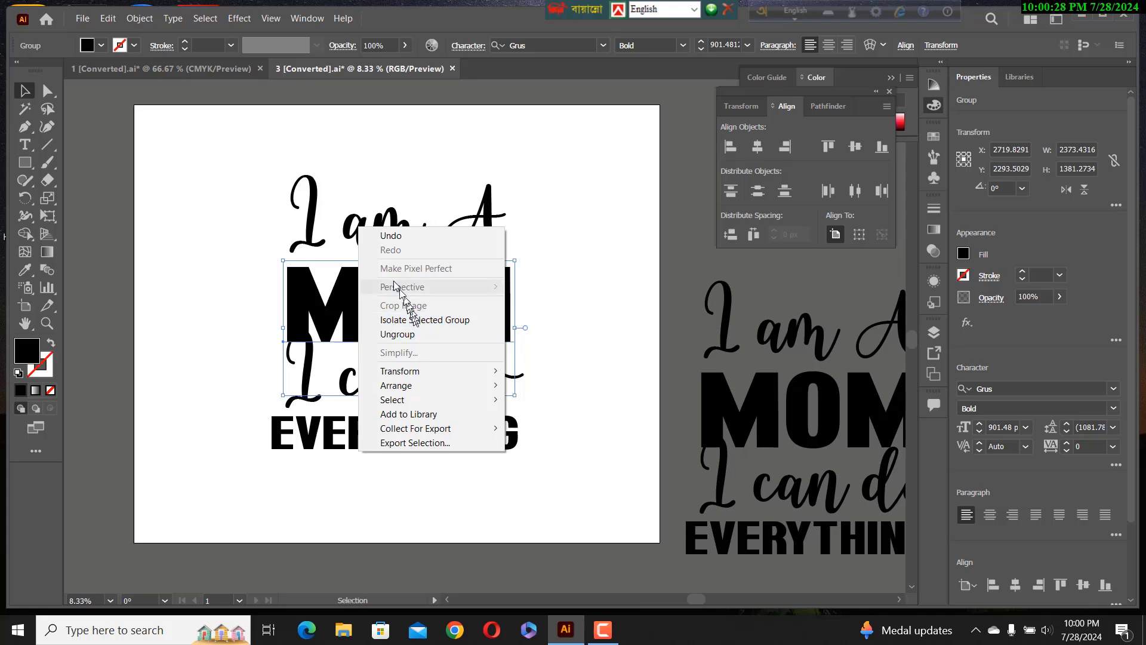
{"action": "left_click", "coordinate": [358, 233]}
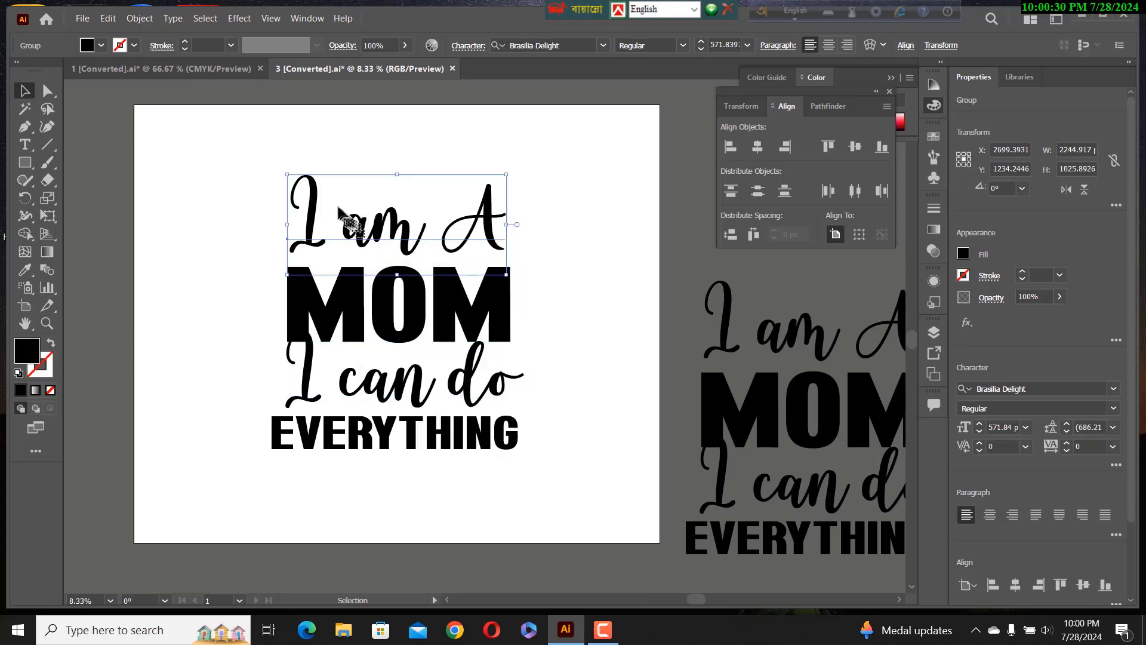
{"action": "left_click", "coordinate": [356, 301]}
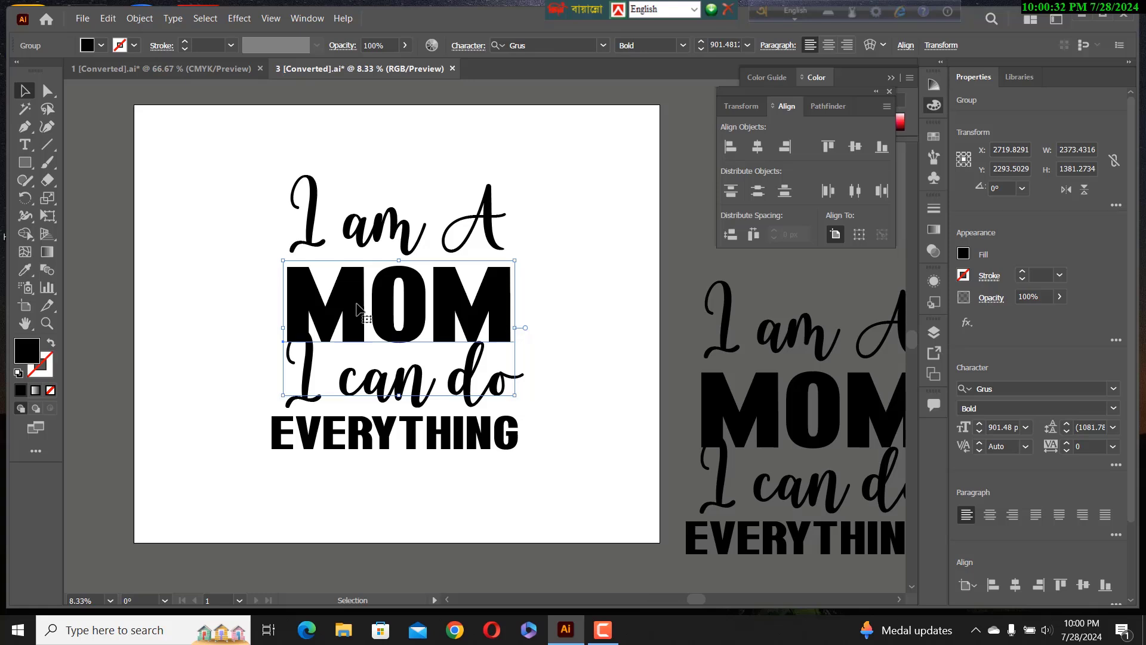
{"action": "right_click", "coordinate": [356, 308]}
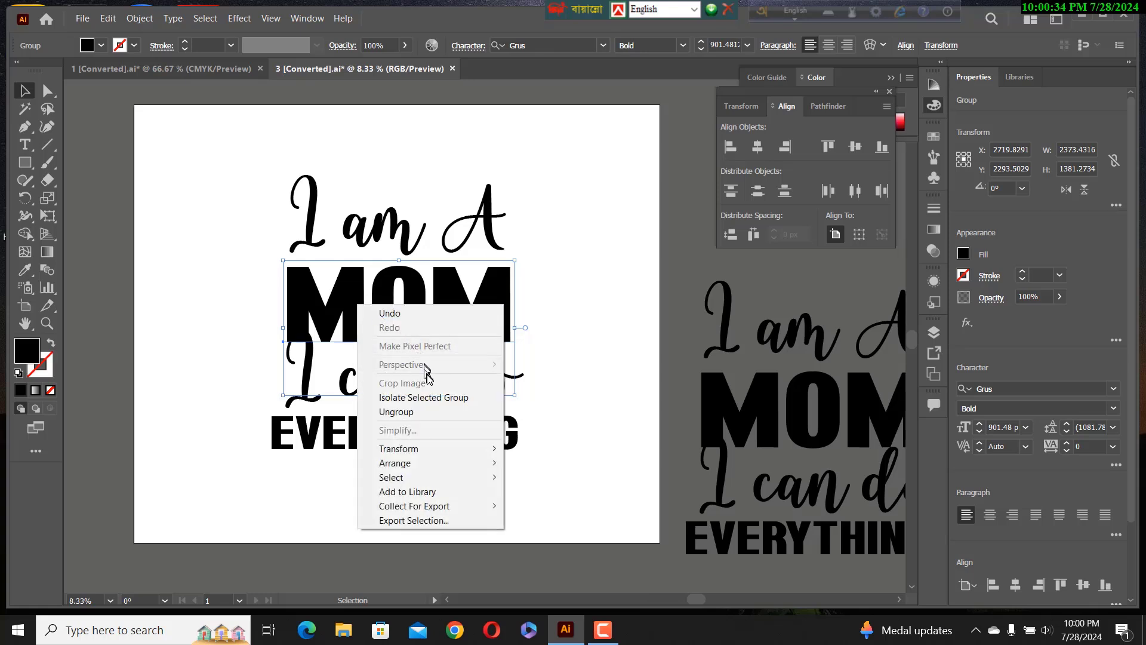
{"action": "left_click", "coordinate": [304, 379]}
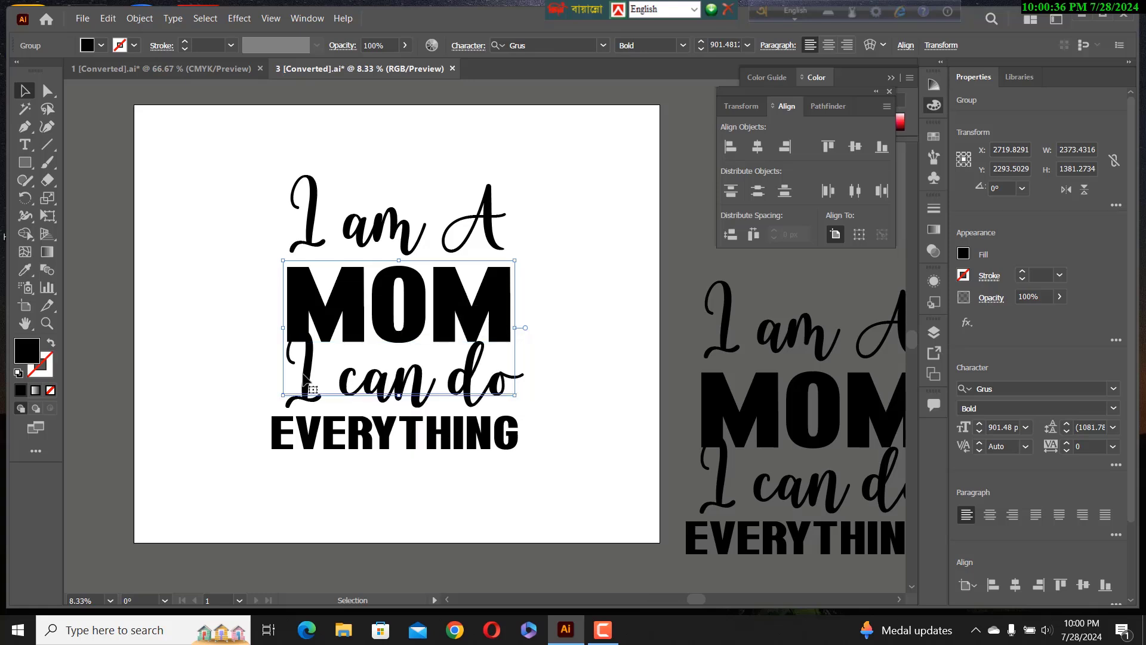
{"action": "right_click", "coordinate": [303, 374]}
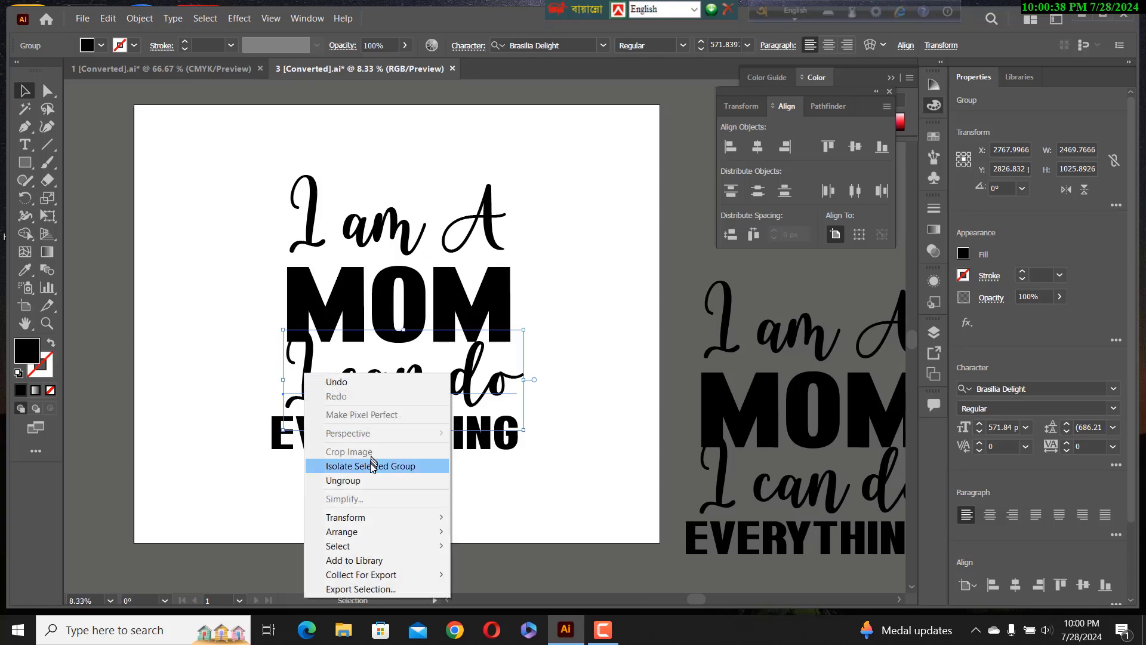
{"action": "left_click", "coordinate": [369, 480]}
{"action": "left_click", "coordinate": [367, 439]}
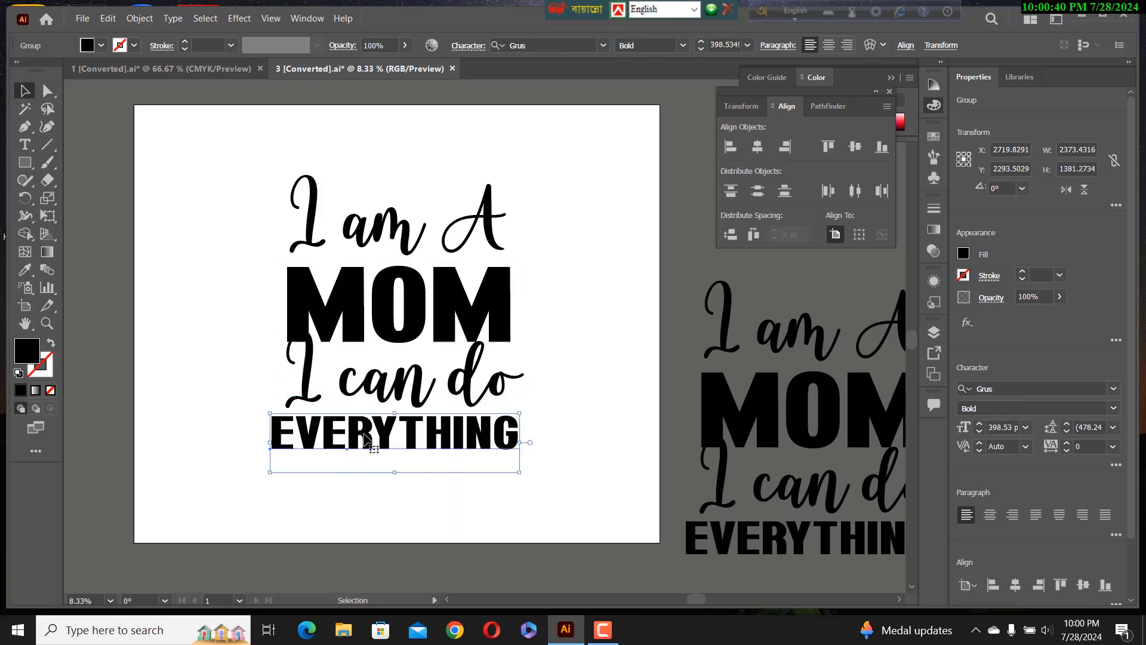
{"action": "right_click", "coordinate": [365, 439]}
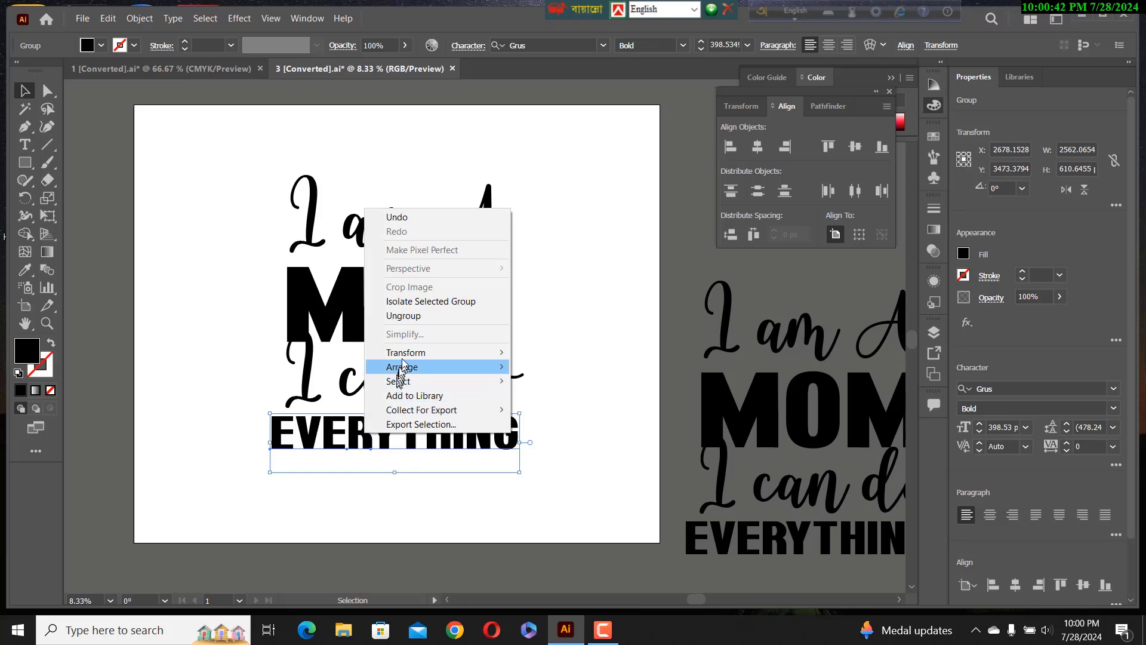
{"action": "left_click", "coordinate": [349, 233]}
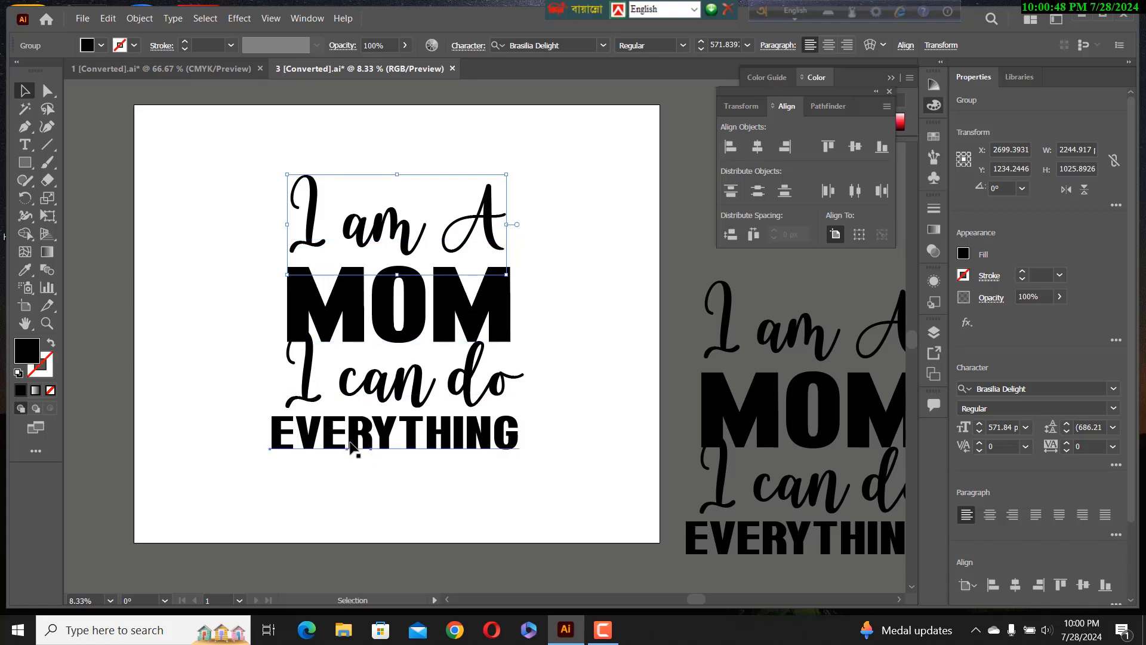
- Move the "I can do" line slightly up toward "MOM" and reposition "EVERYTHING" just beneath it
{"action": "left_click_drag", "start_coordinate": [350, 444], "coordinate": [351, 457]}
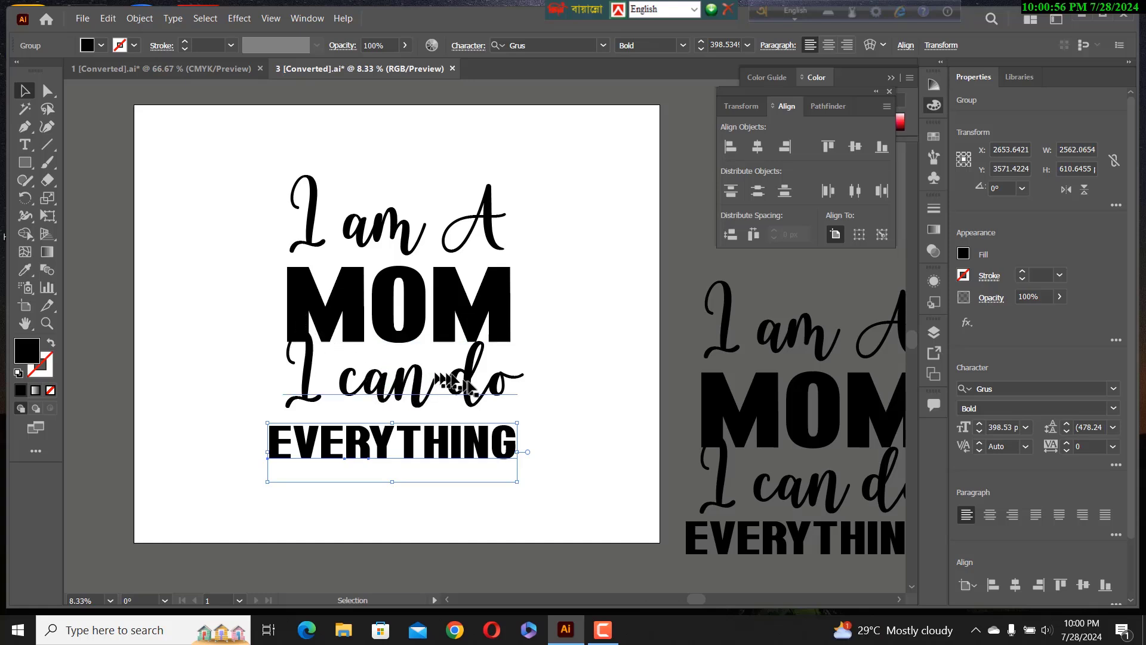
{"action": "left_click_drag", "start_coordinate": [469, 387], "coordinate": [468, 382]}
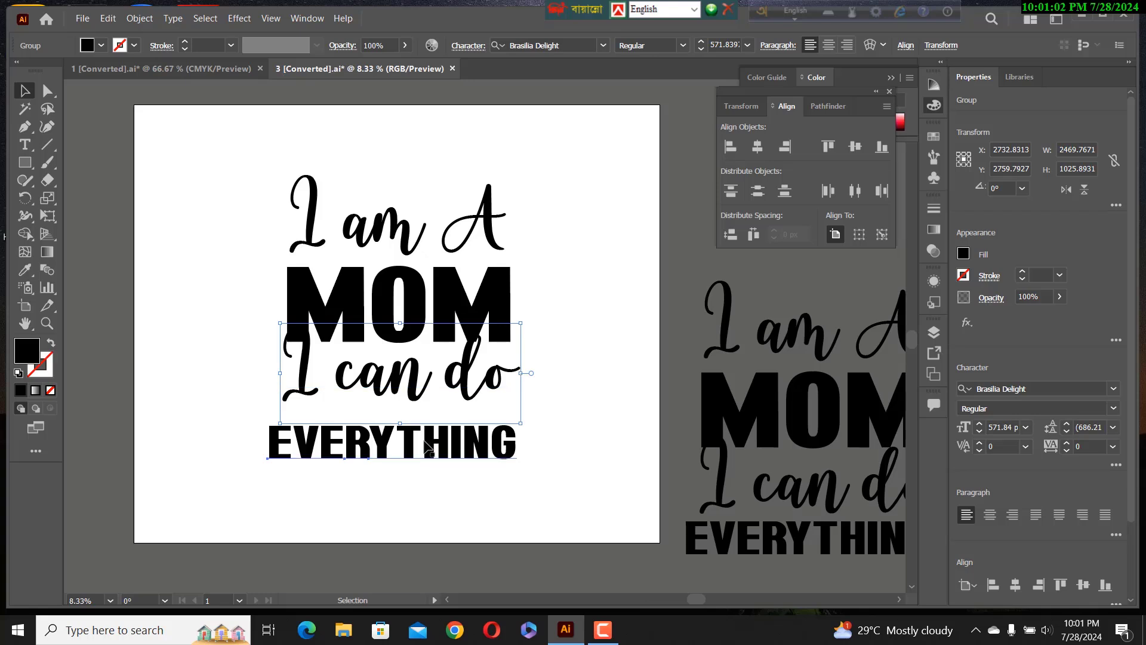
{"action": "left_click_drag", "start_coordinate": [426, 449], "coordinate": [427, 437]}
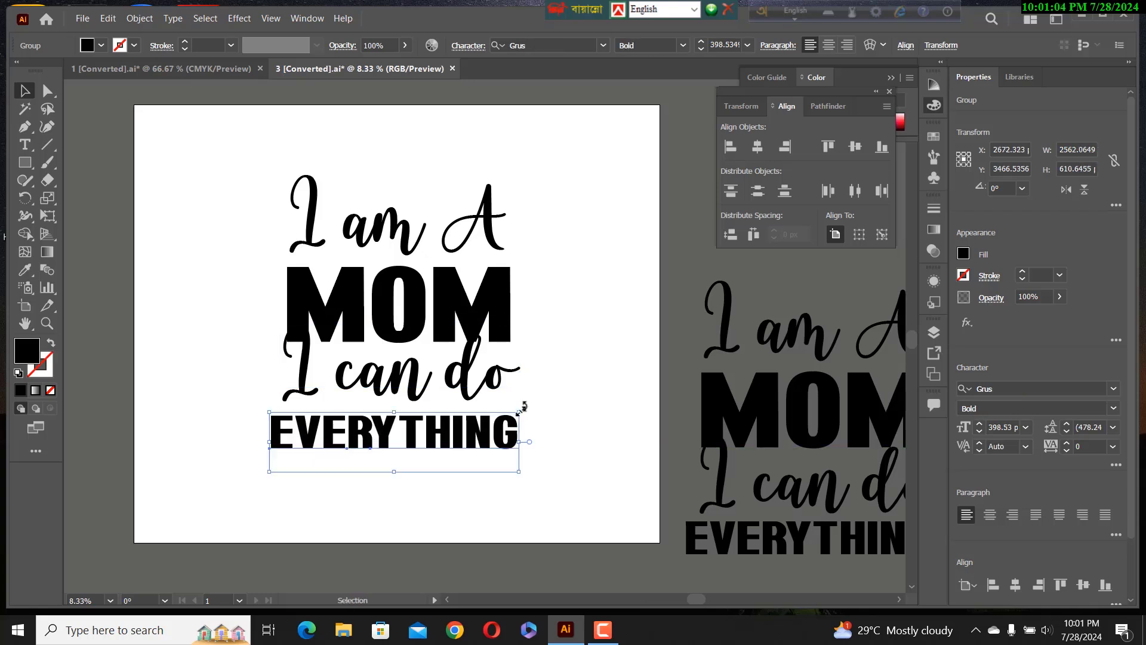
{"action": "left_click", "coordinate": [552, 399]}
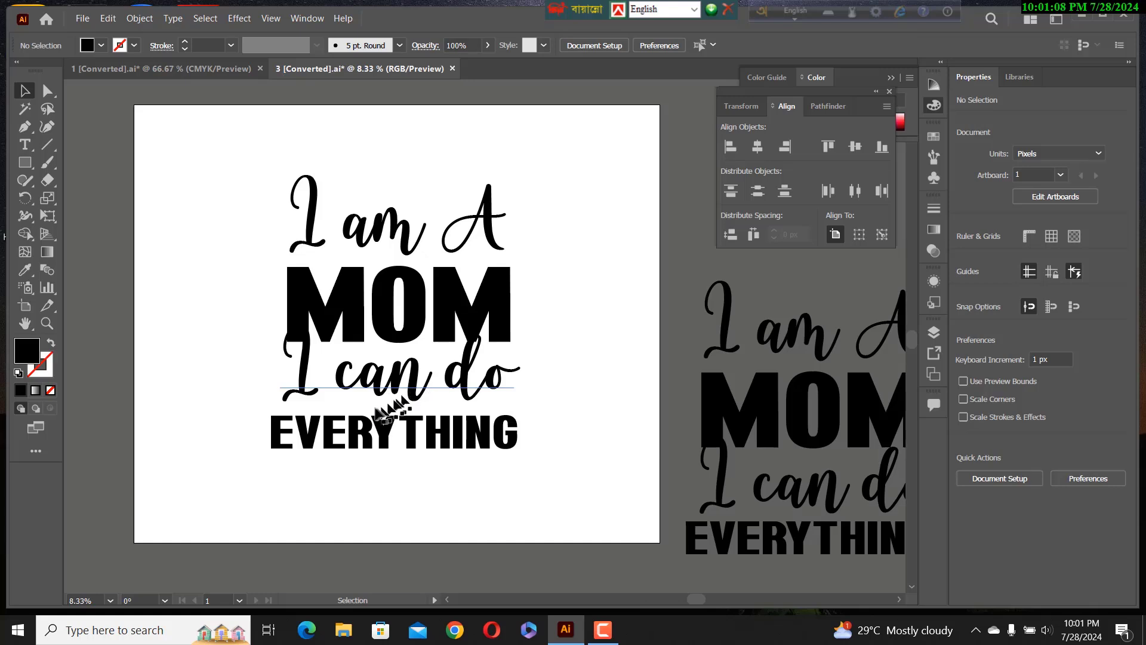
{"action": "left_click", "coordinate": [344, 385]}
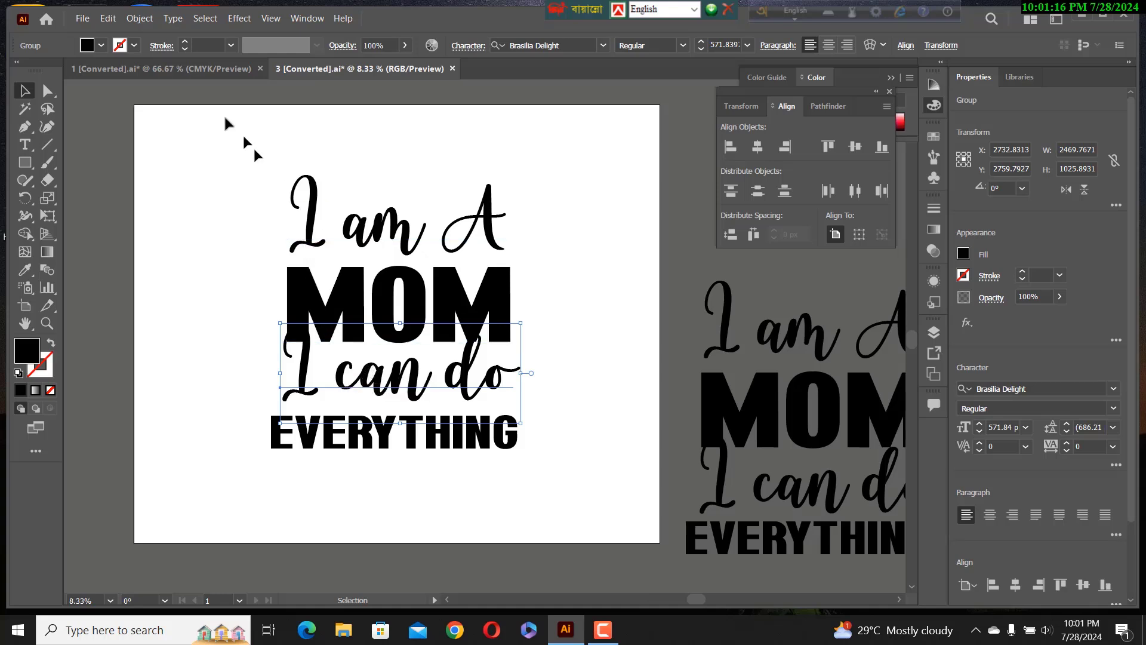
{"action": "left_click", "coordinate": [142, 19]}
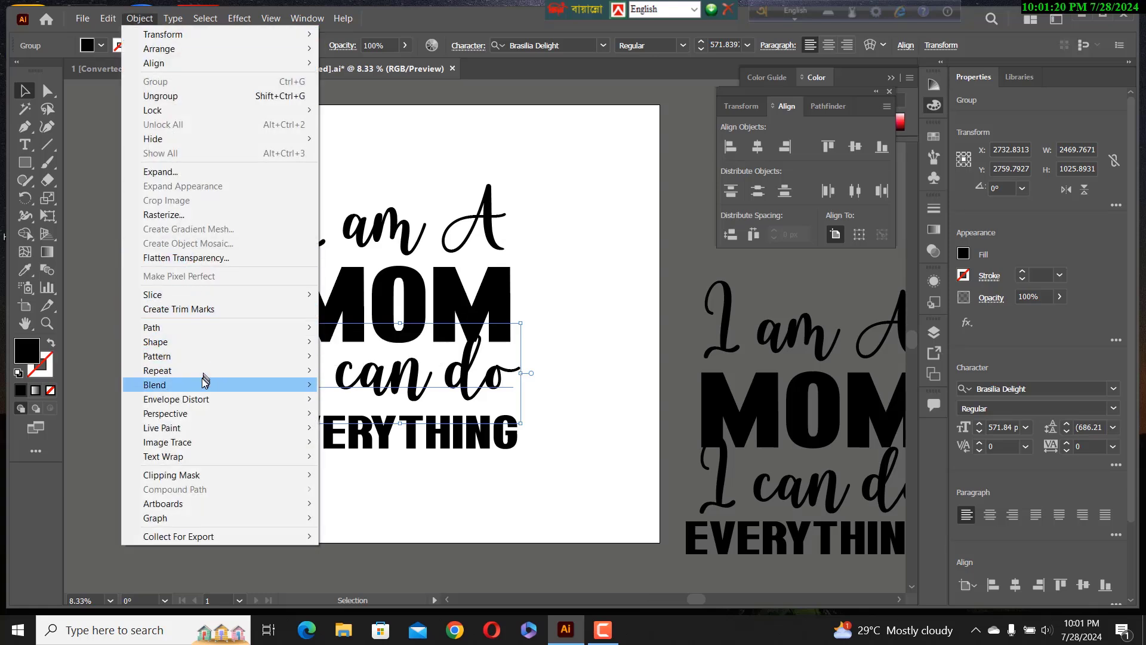
{"action": "mouse_move", "coordinate": [194, 385]}
{"action": "mouse_move", "coordinate": [171, 328]}
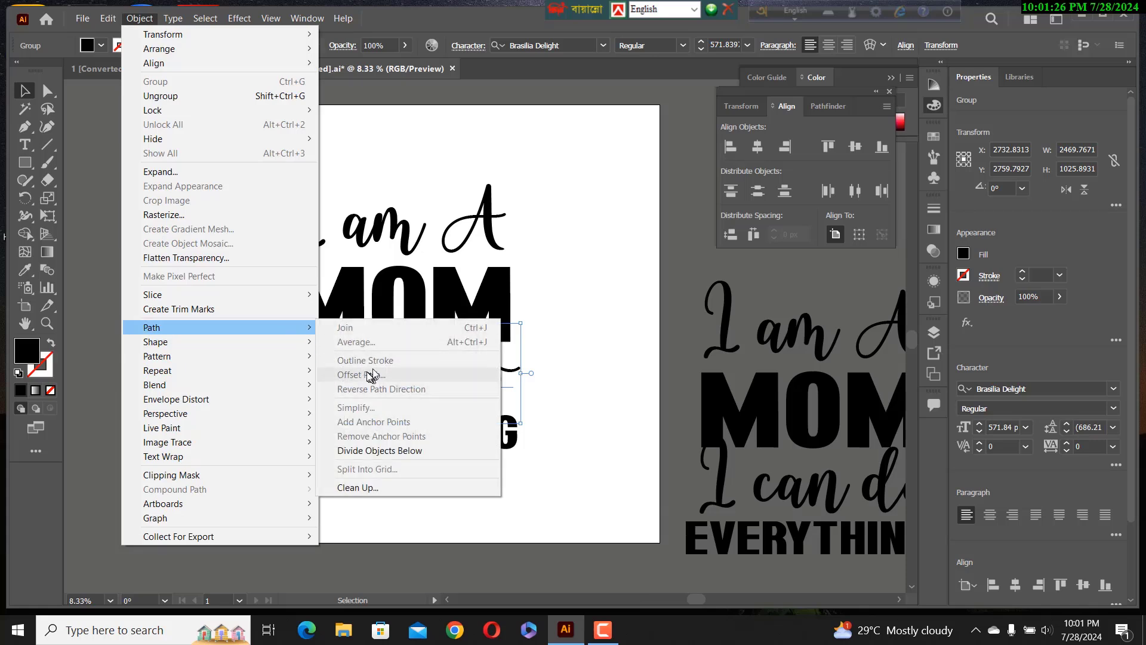
{"action": "left_click", "coordinate": [382, 169]}
- Expand all four text lines on the artboard into shapes, with Object and Fill included
{"action": "left_click_drag", "start_coordinate": [281, 169], "coordinate": [502, 460]}
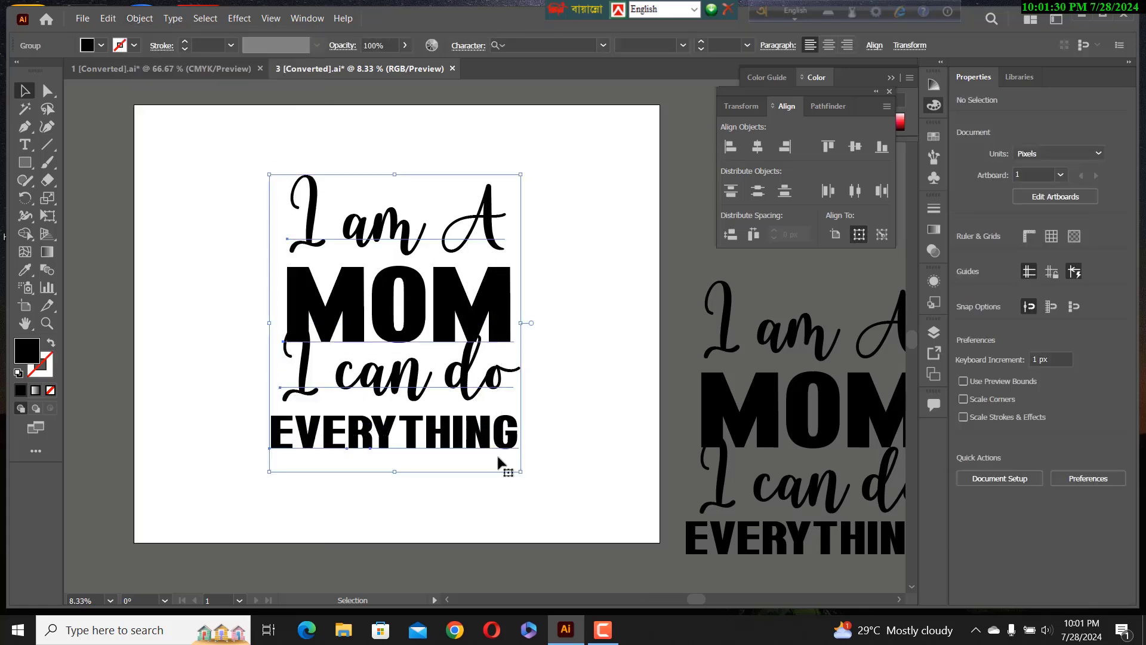
{"action": "left_click", "coordinate": [140, 17]}
{"action": "left_click", "coordinate": [173, 172]}
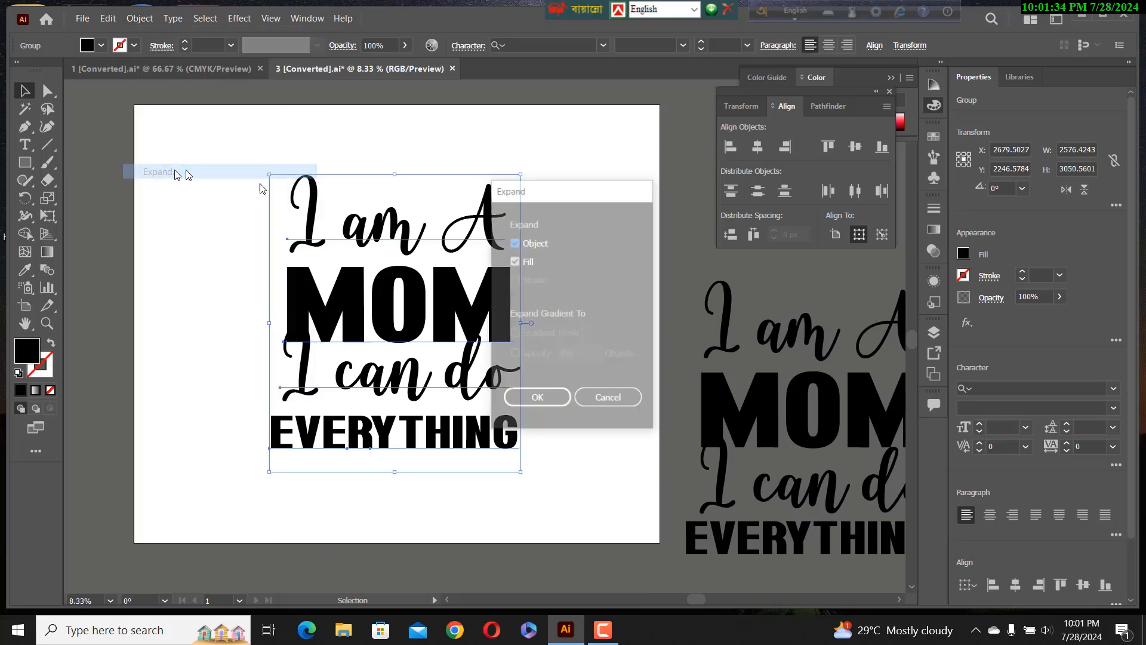
{"action": "left_click", "coordinate": [535, 400]}
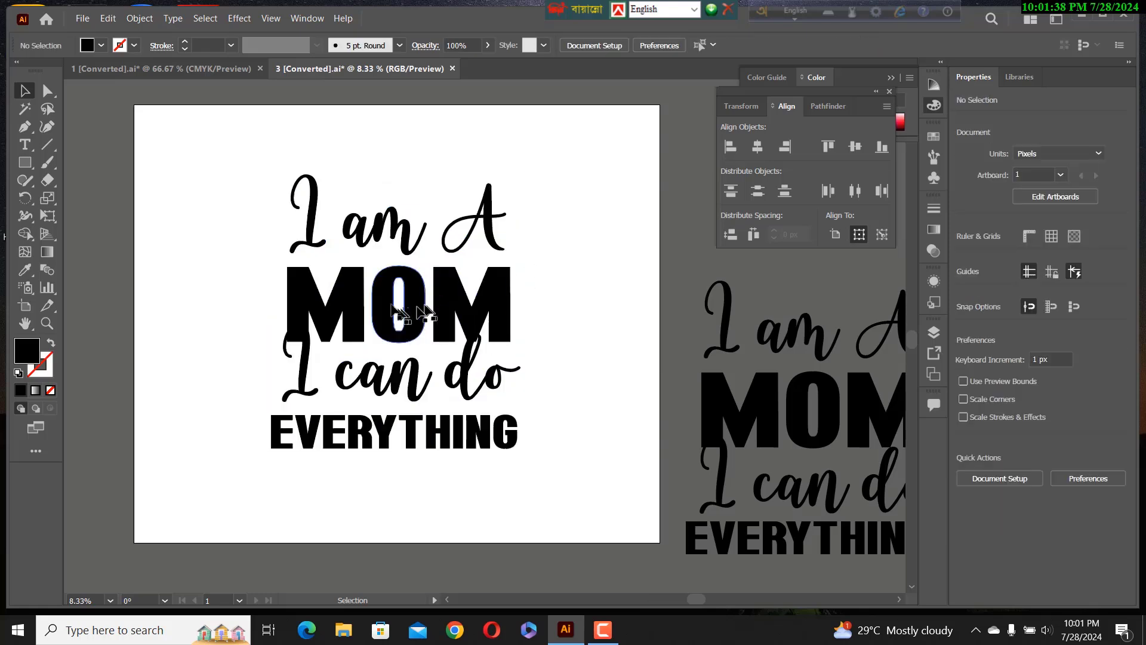
- Create an offset path of 21 px around the "I can do" line on the artboard, using Miter joins
{"action": "left_click", "coordinate": [339, 373]}
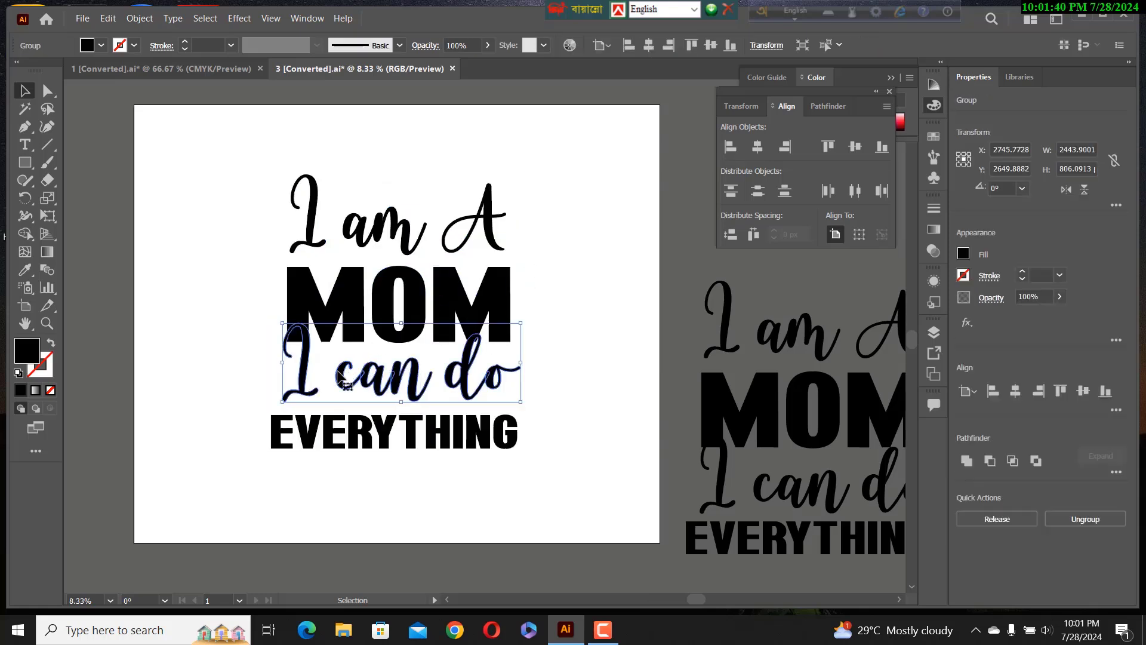
{"action": "left_click", "coordinate": [140, 18]}
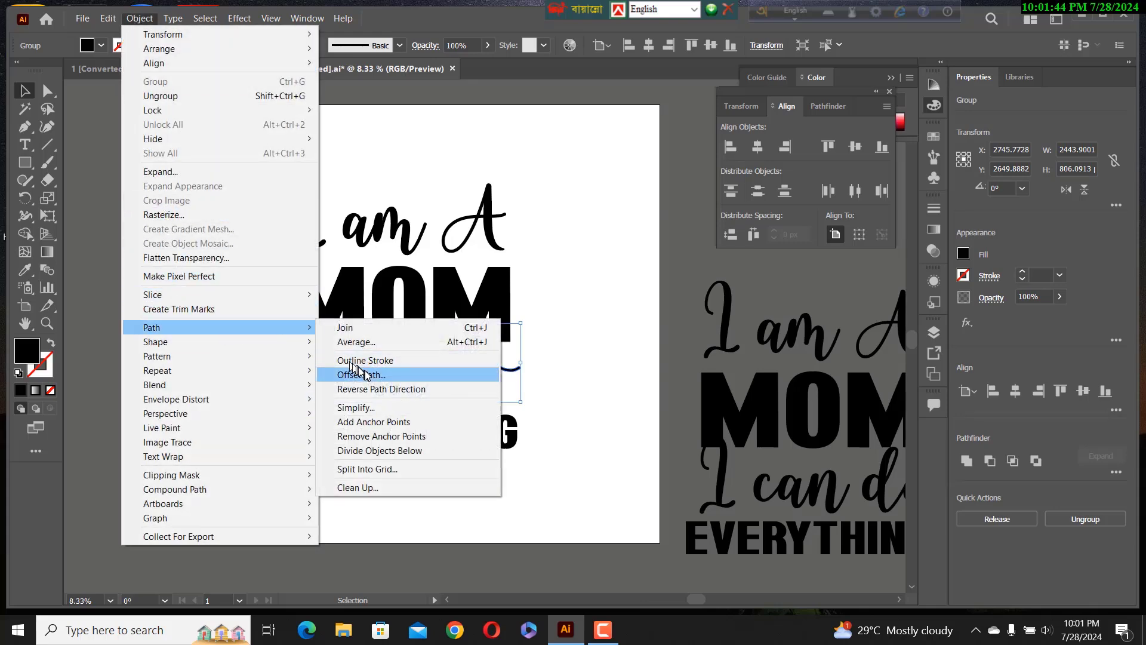
{"action": "left_click", "coordinate": [363, 374]}
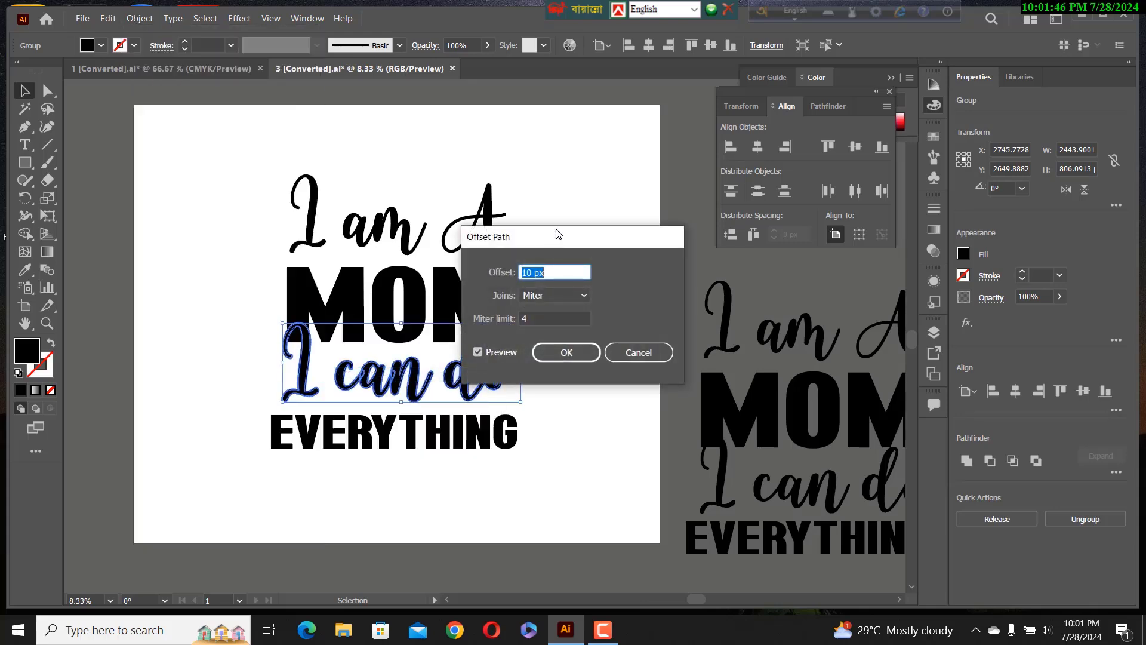
{"action": "left_click_drag", "start_coordinate": [564, 239], "coordinate": [641, 229]}
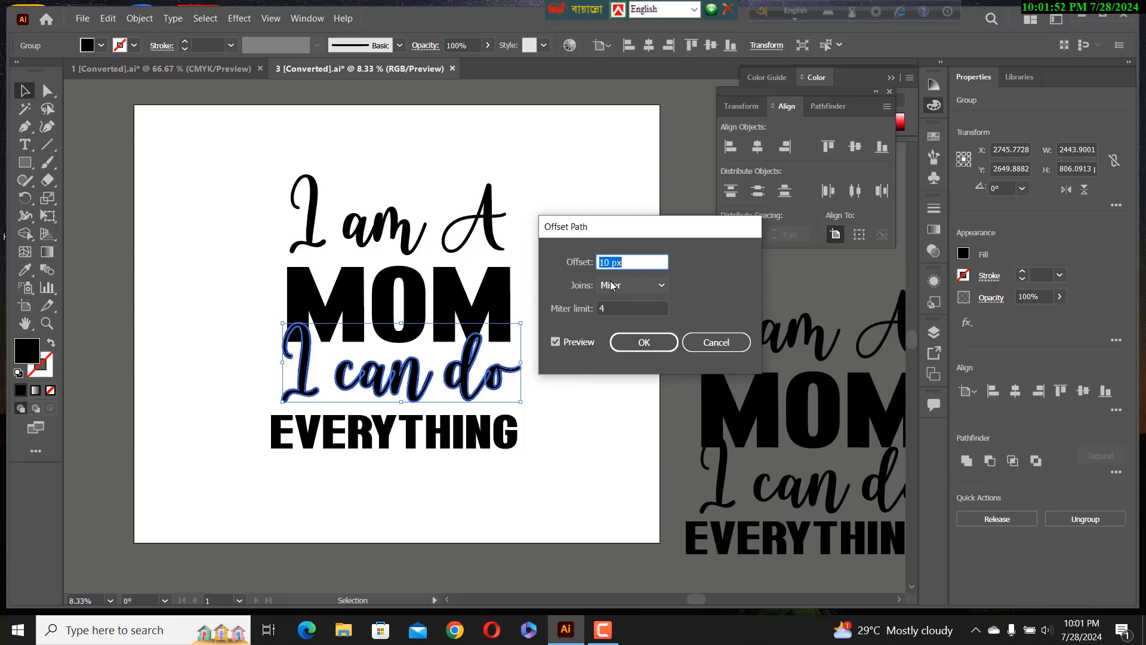
{"action": "key", "text": "Up"}
{"action": "key", "text": "Up"}
{"action": "key", "text": "Up"}
{"action": "key", "text": "Up"}
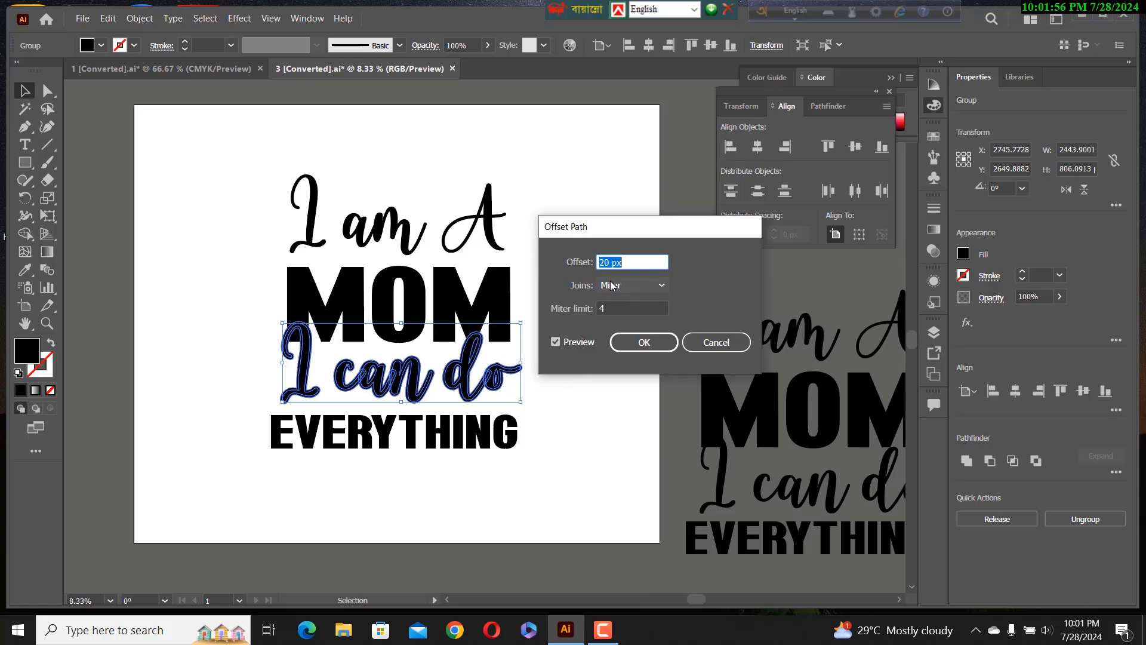
{"action": "key", "text": "Up"}
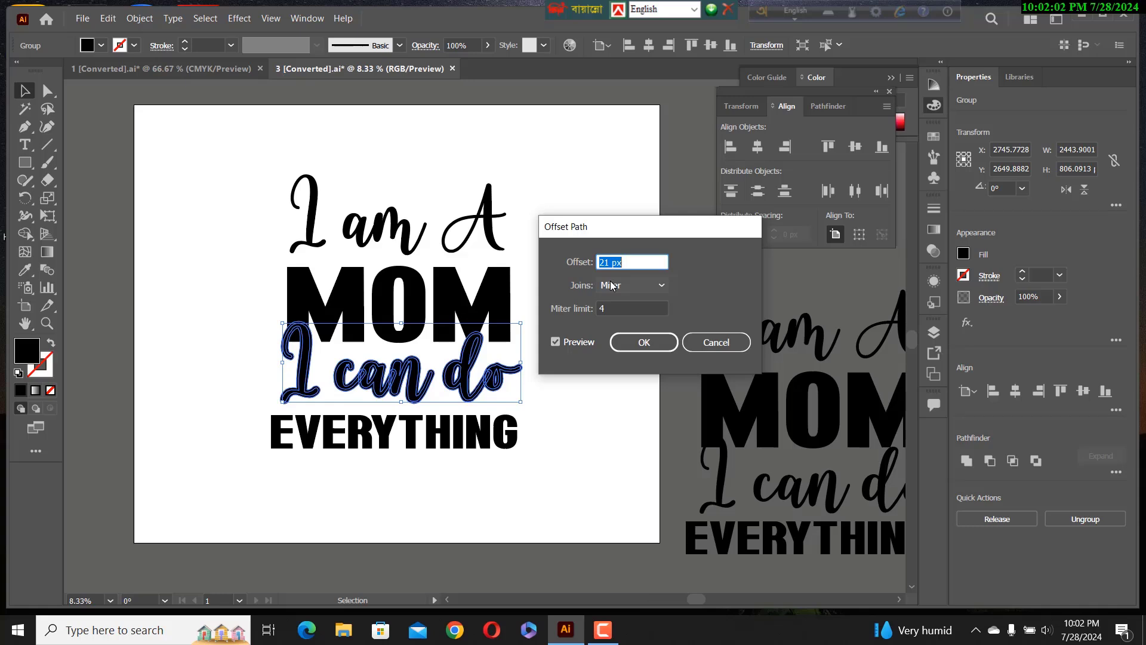
{"action": "left_click", "coordinate": [640, 342]}
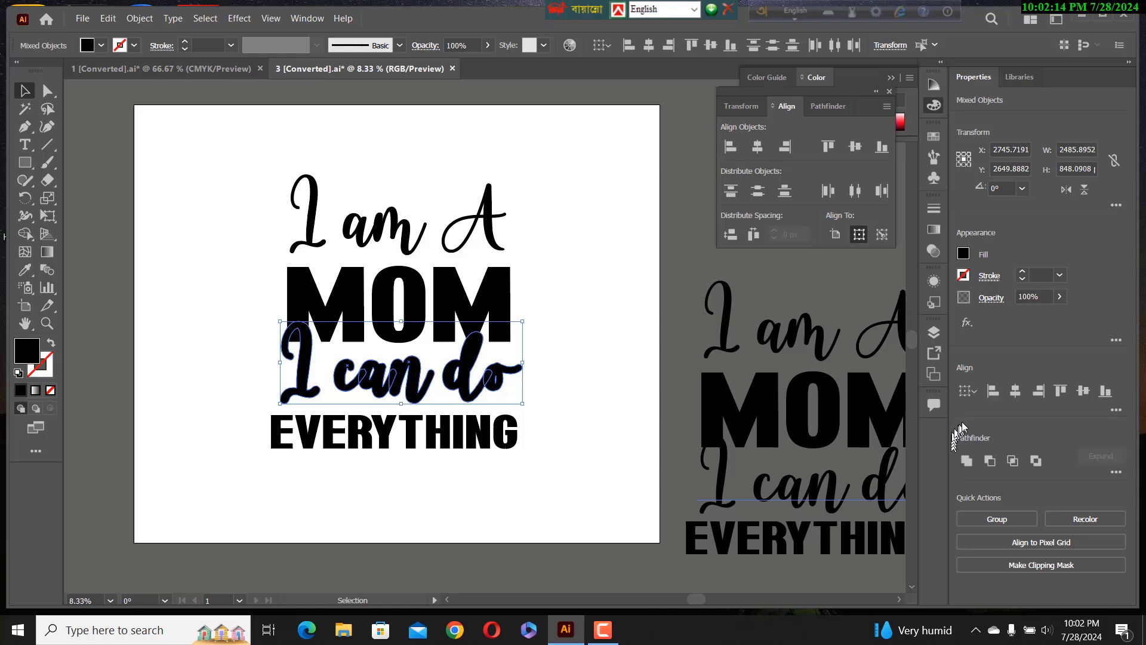
- Unite the overlapping offset shapes of "I can do" into one outline and cut it to the clipboard
{"action": "left_click", "coordinate": [967, 461]}
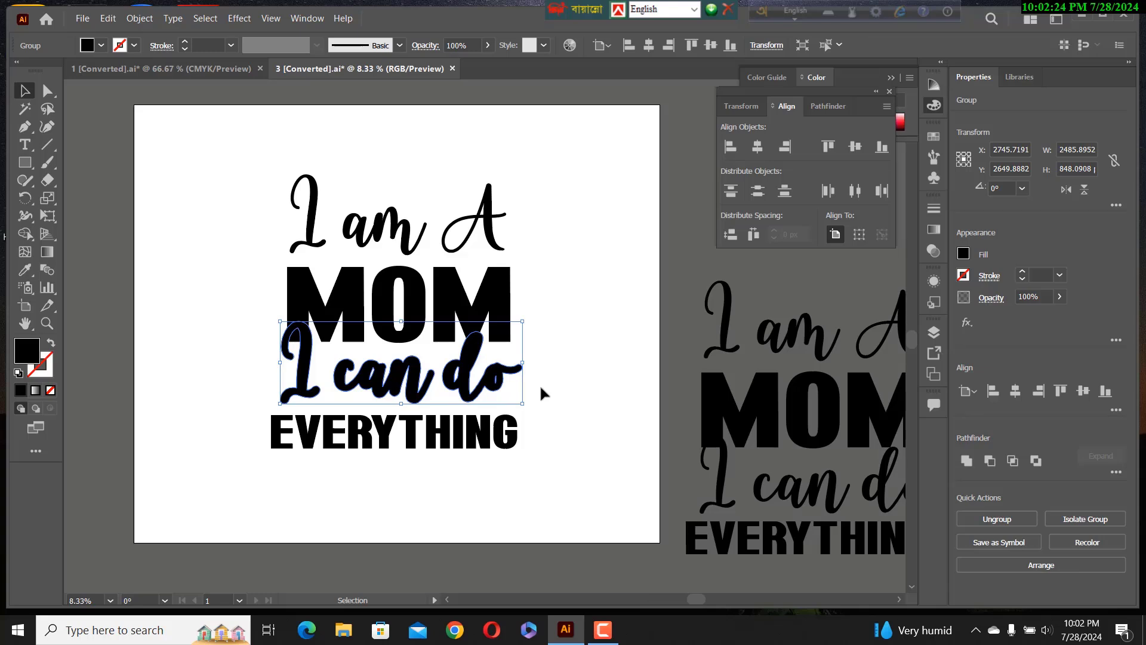
{"action": "key", "text": "a"}
{"action": "key", "text": "ctrl+x"}
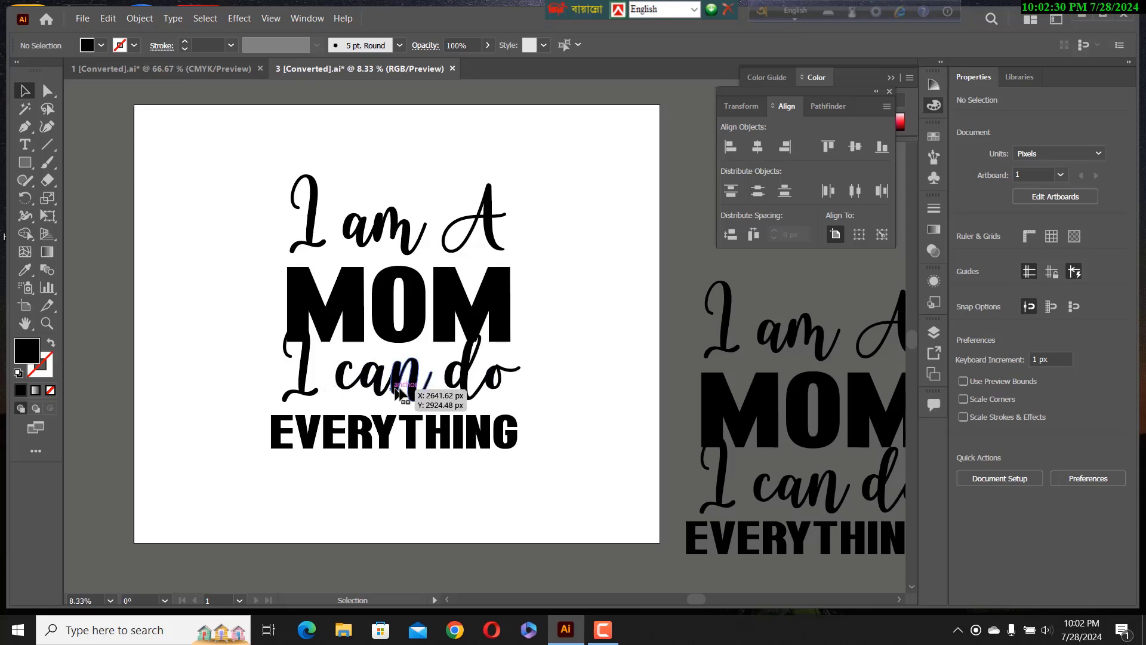
- Make an opacity mask on the "MOM" line on the artboard with Clip turned off
{"action": "left_click", "coordinate": [449, 312]}
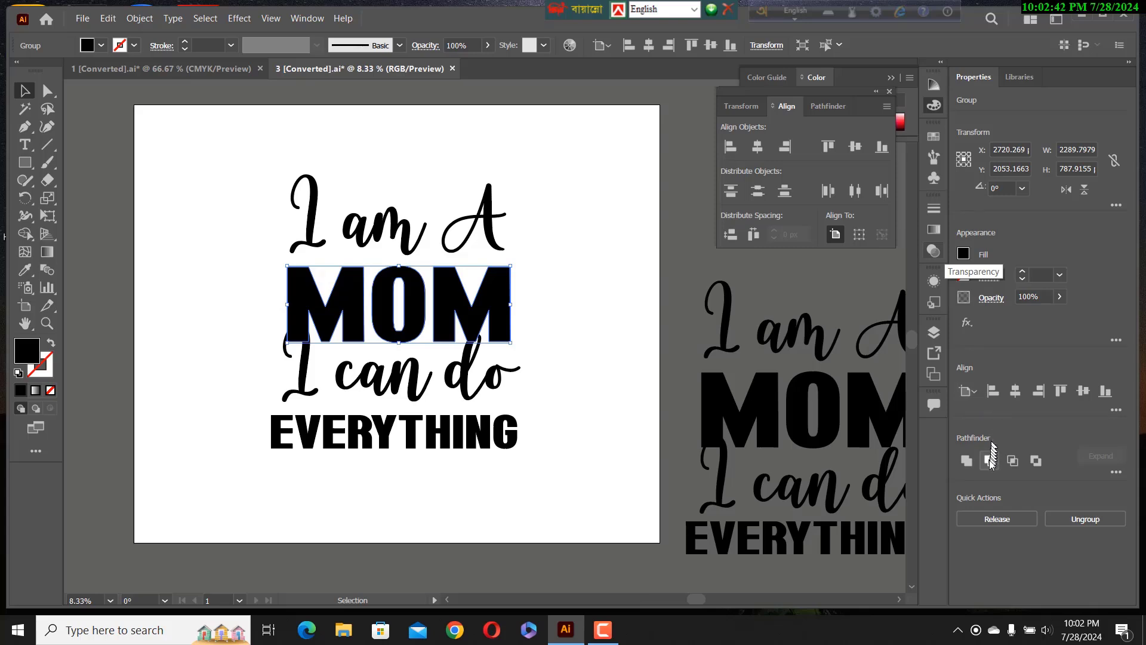
{"action": "left_click", "coordinate": [298, 19]}
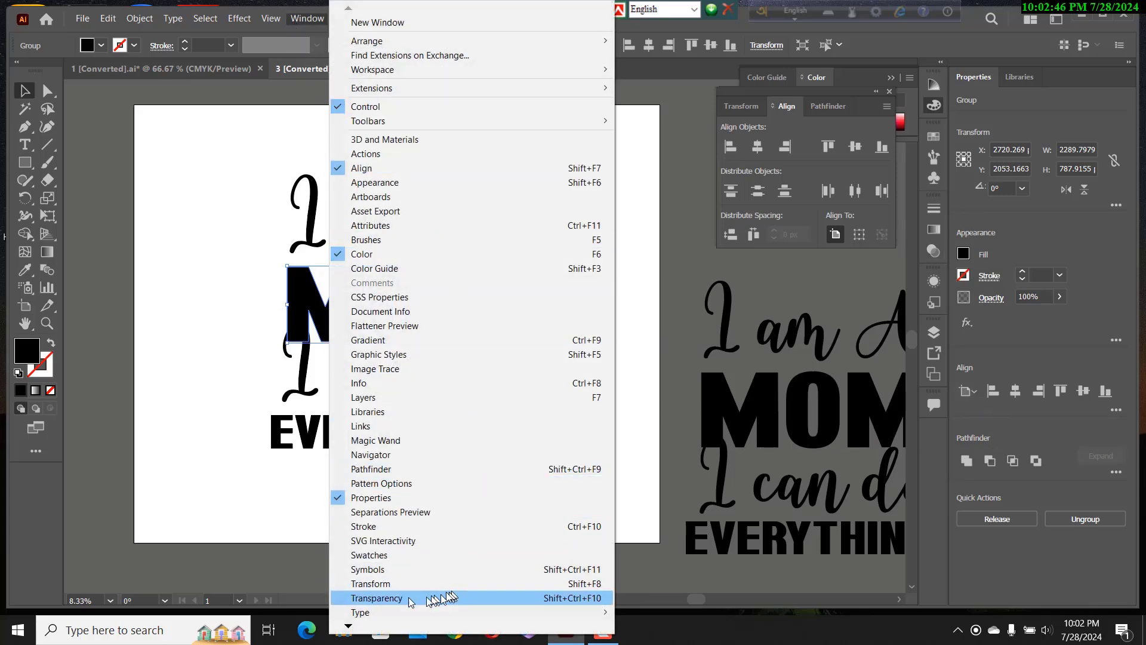
{"action": "left_click", "coordinate": [377, 598]}
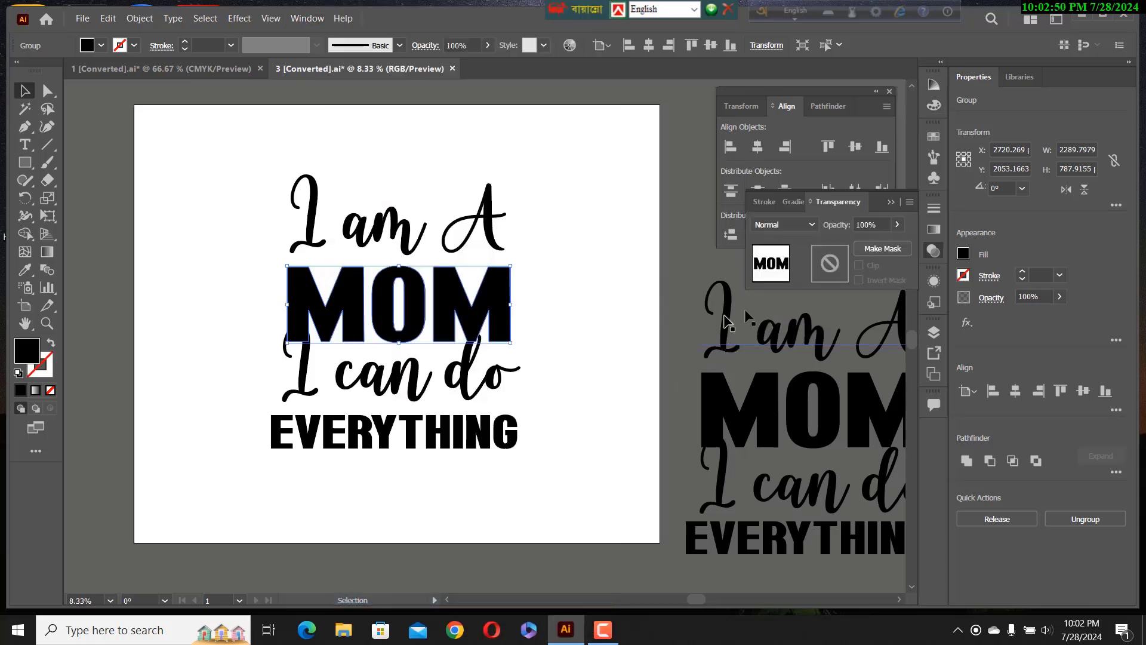
{"action": "left_click", "coordinate": [879, 248]}
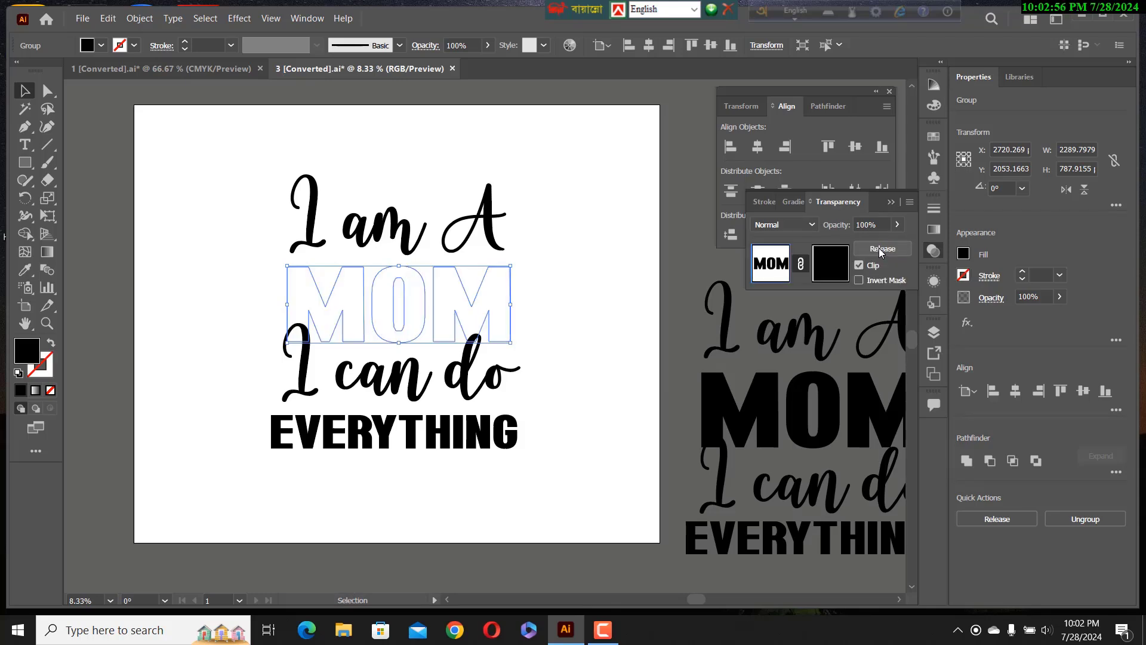
{"action": "left_click", "coordinate": [859, 266]}
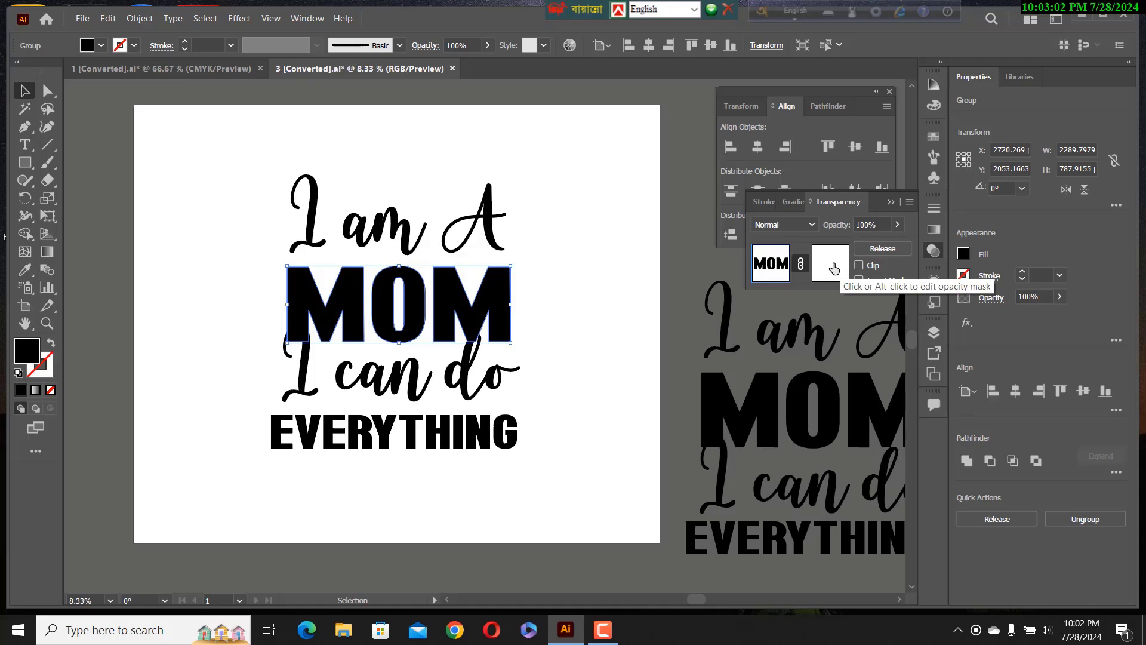
- Paste the cut "I can do" outline in place inside the "MOM" opacity mask and return to editing the artwork
{"action": "left_click", "coordinate": [834, 269]}
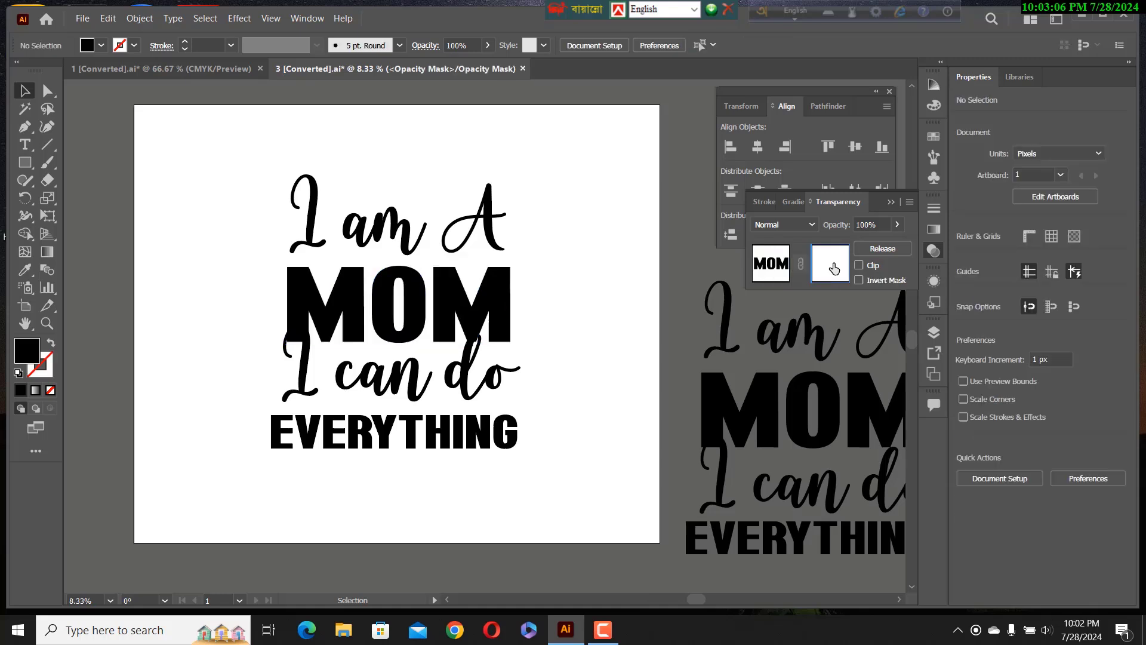
{"action": "key", "text": "ctrl+f"}
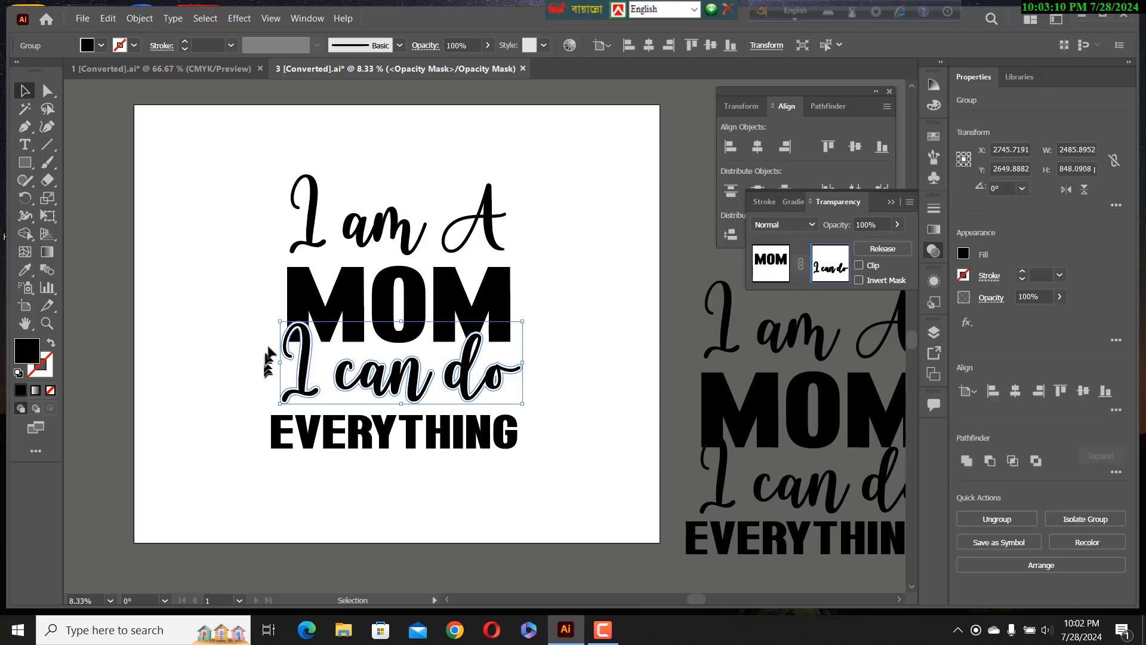
{"action": "left_click", "coordinate": [772, 270]}
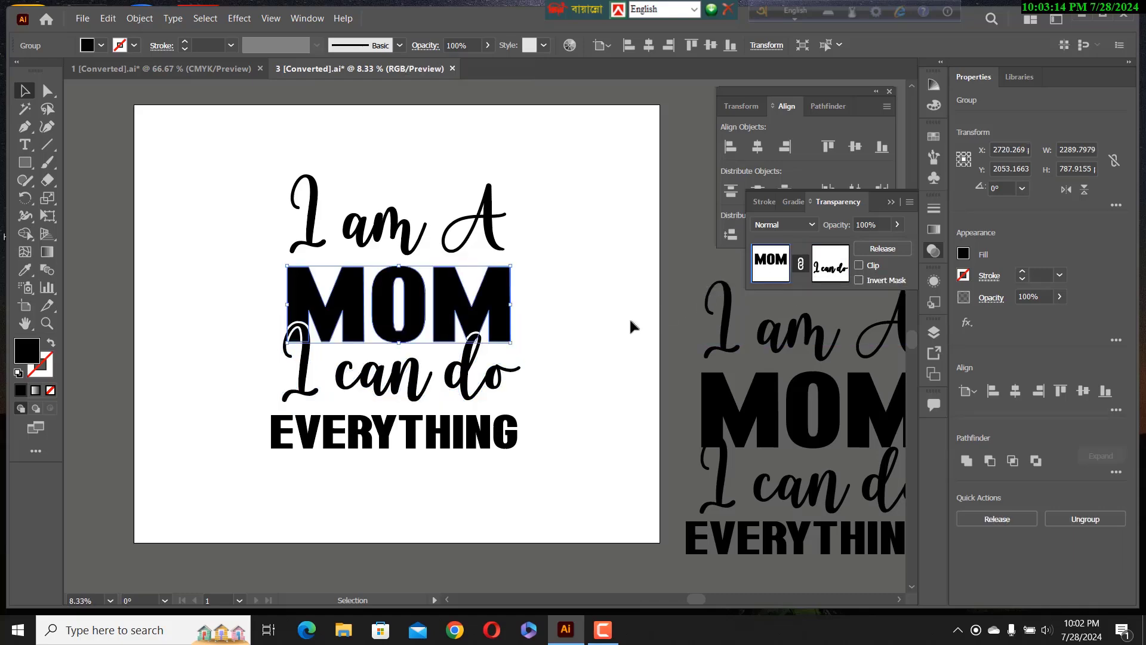
{"action": "left_click", "coordinate": [607, 365]}
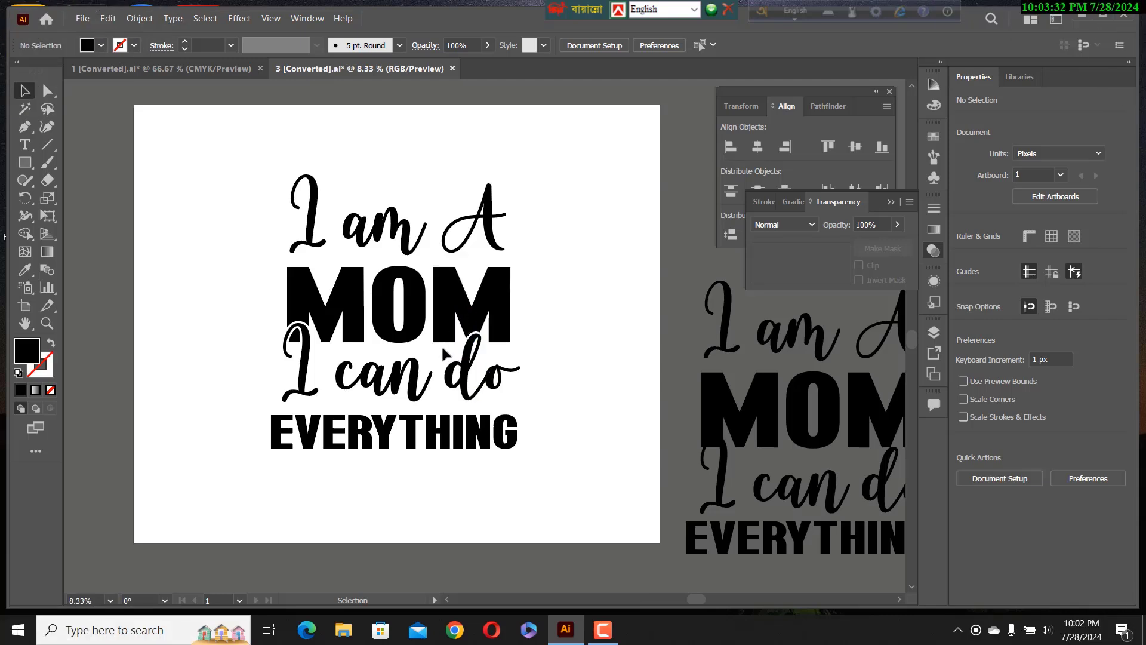
- Fill the "I am A" and "I can do" lines on the artboard with the same bright pink swatch
{"action": "left_click", "coordinate": [389, 237]}
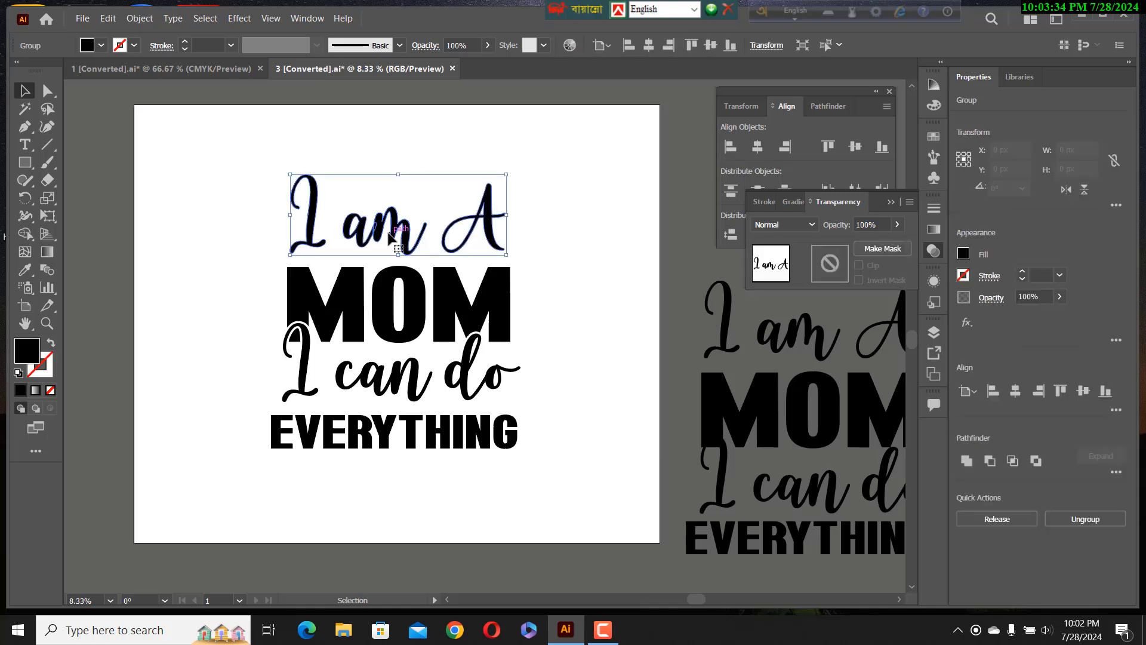
{"action": "left_click", "coordinate": [101, 46]}
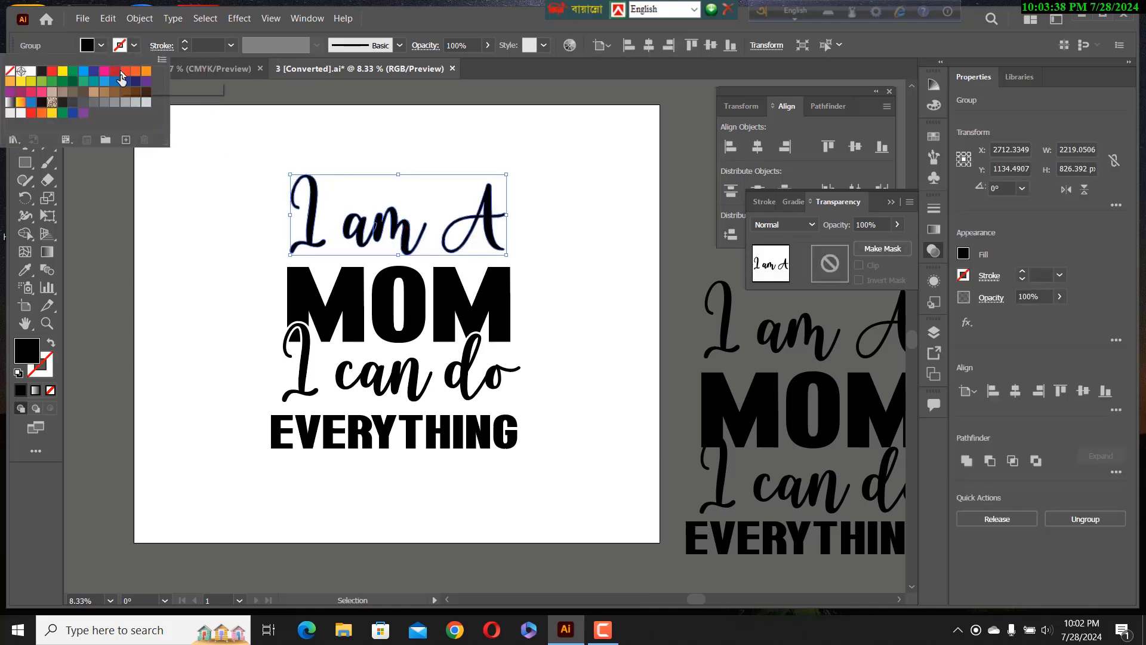
{"action": "left_click", "coordinate": [105, 73]}
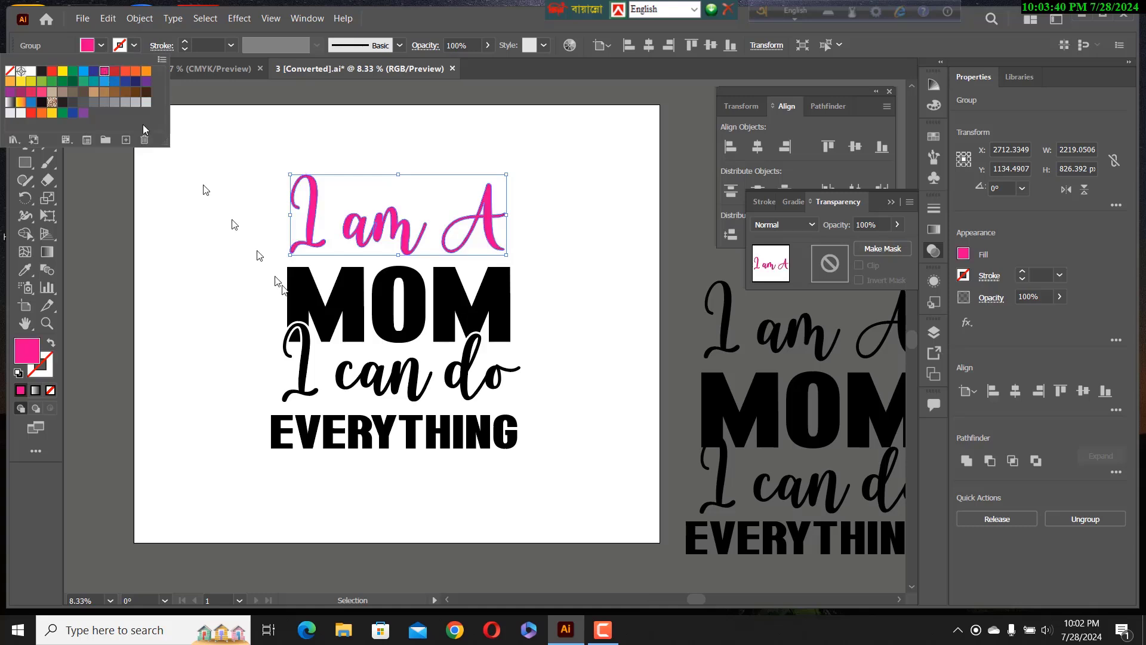
{"action": "left_click", "coordinate": [382, 391]}
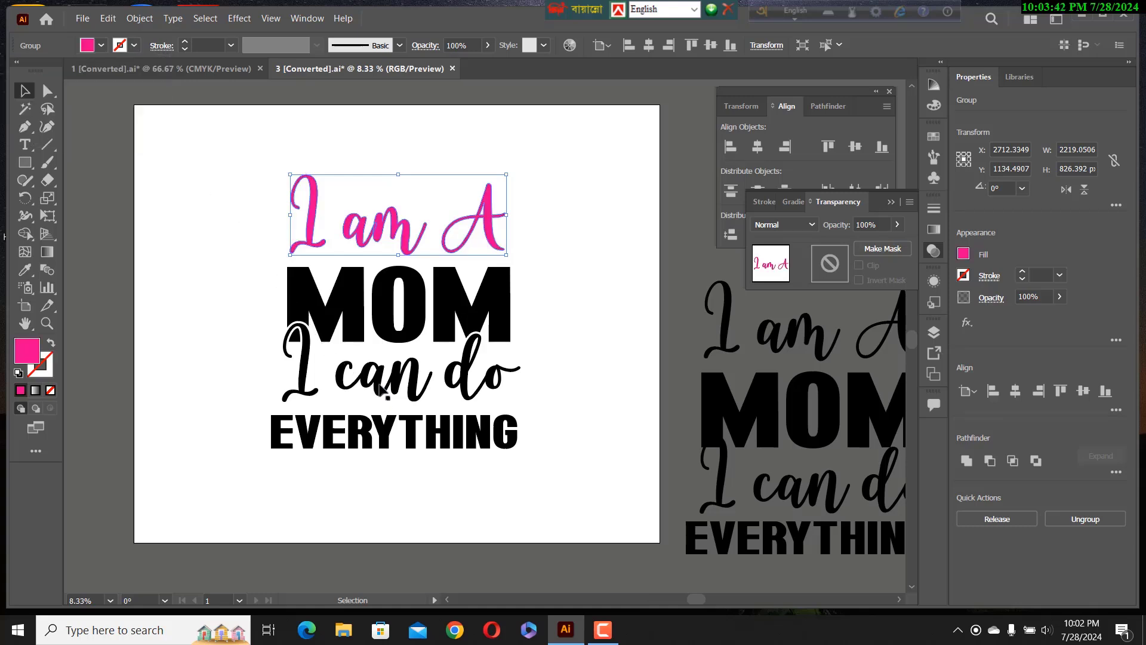
{"action": "left_click", "coordinate": [383, 391]}
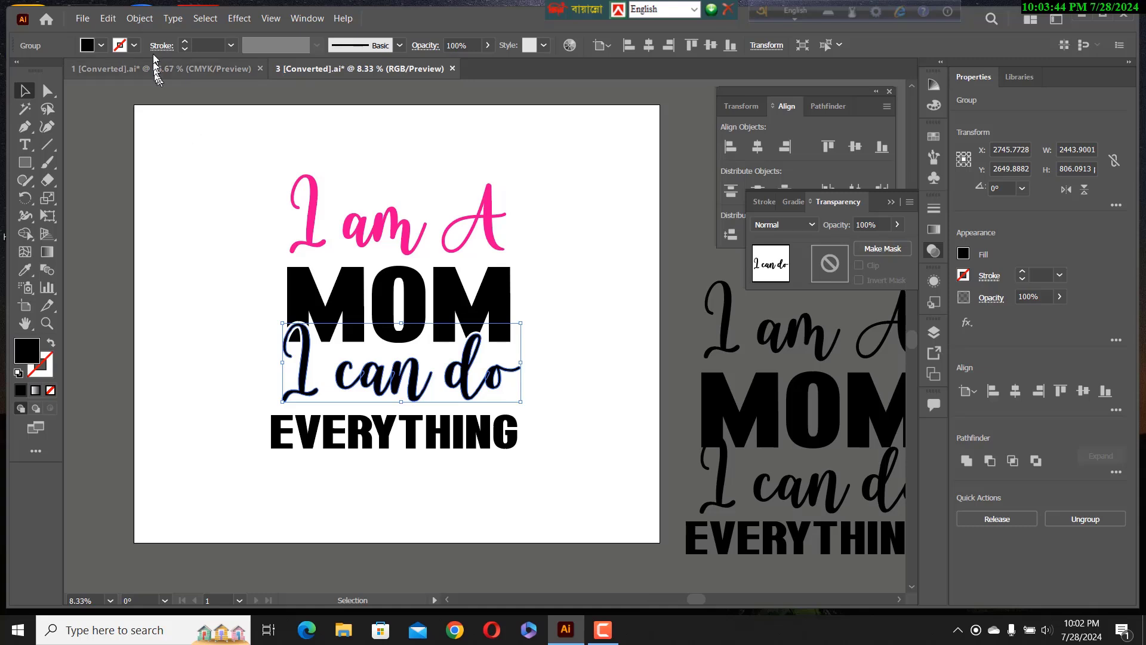
{"action": "left_click", "coordinate": [103, 46]}
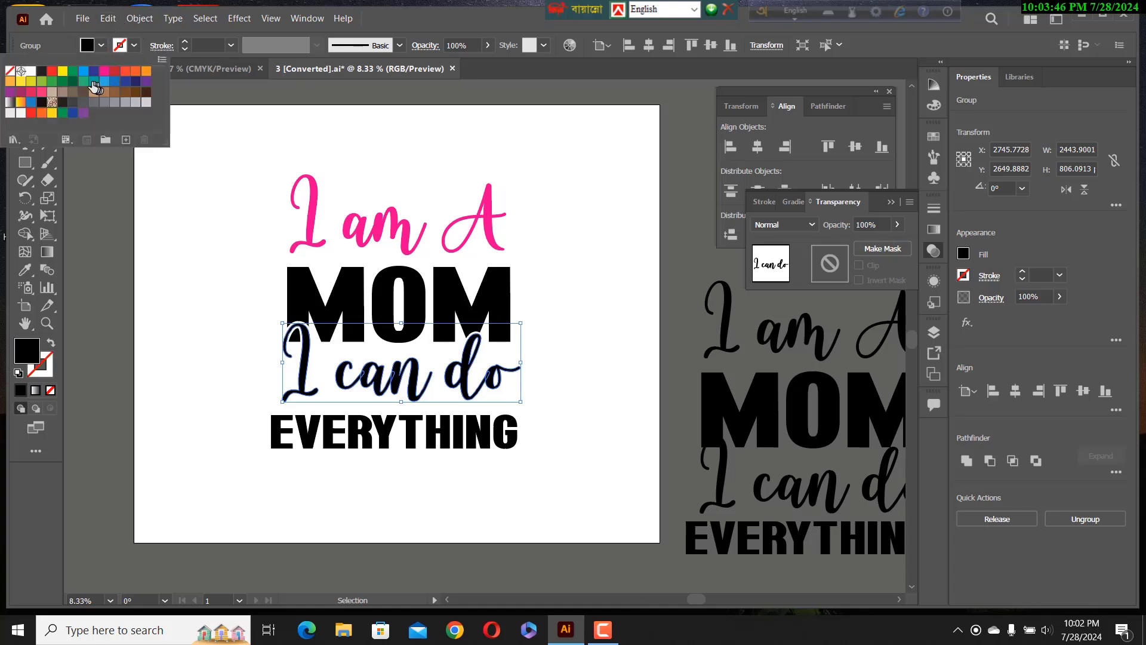
{"action": "left_click", "coordinate": [104, 71]}
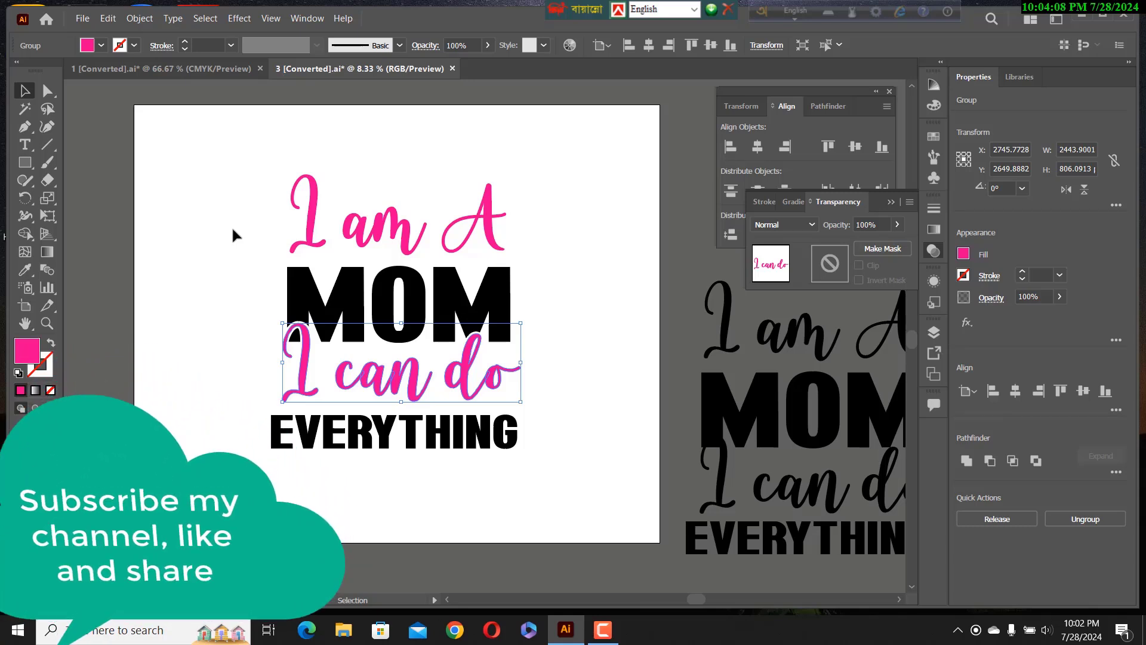
- Draw an upright rectangle about 472 by 1382 px to the left of the text and fill it with white
{"action": "left_click", "coordinate": [31, 166]}
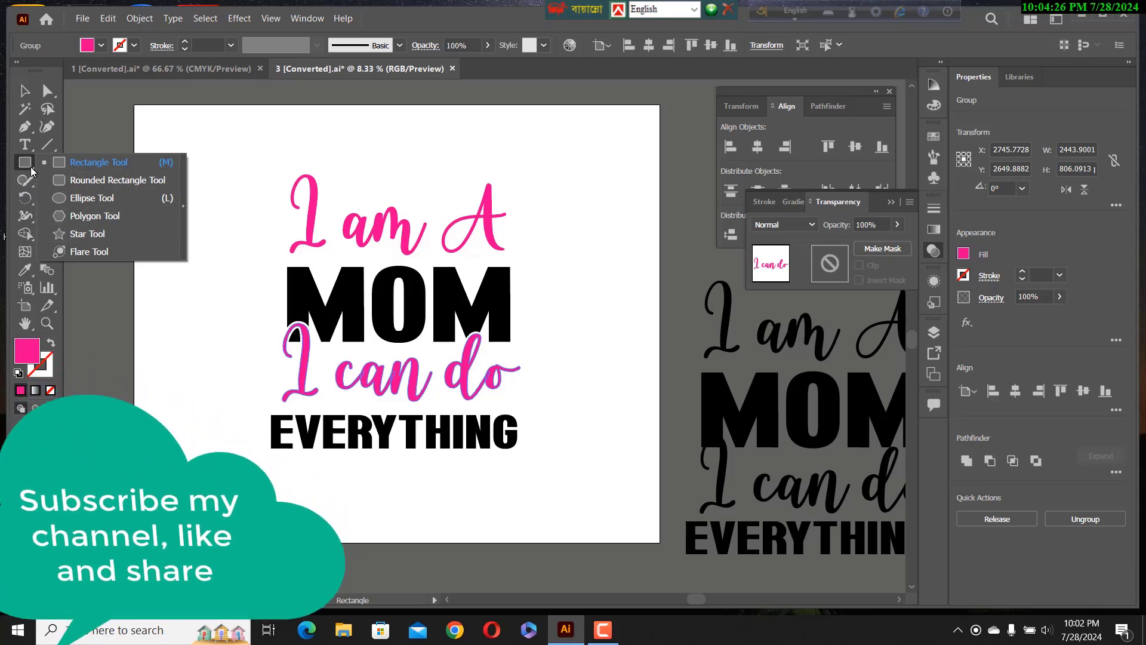
{"action": "left_click", "coordinate": [75, 163]}
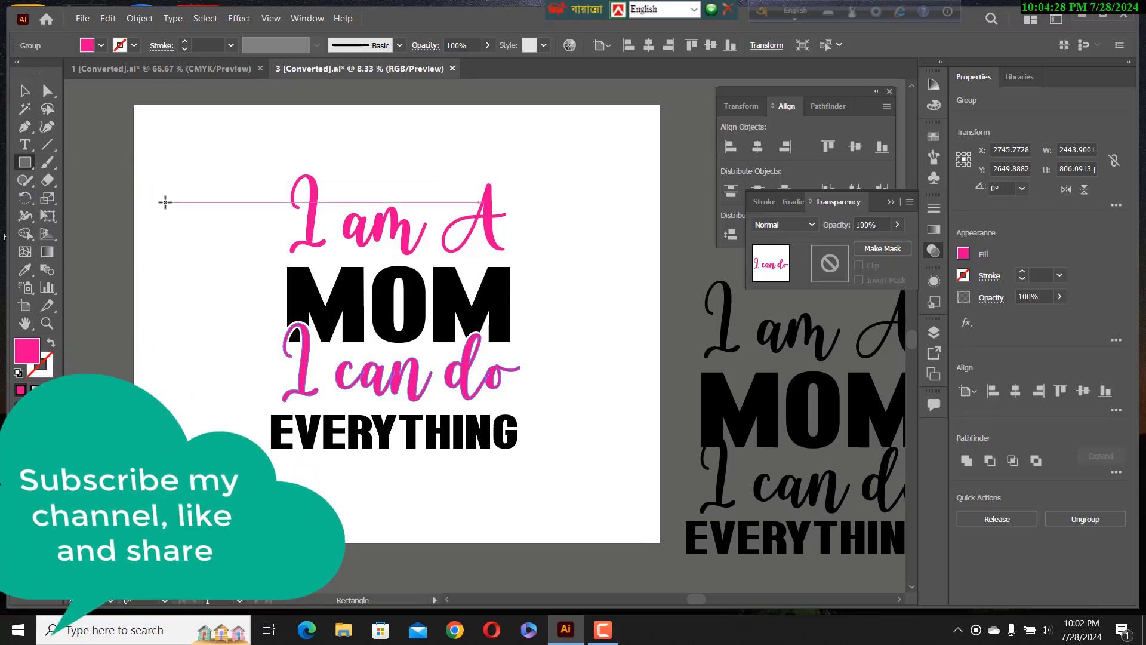
{"action": "left_click_drag", "start_coordinate": [165, 202], "coordinate": [211, 338]}
{"action": "left_click", "coordinate": [101, 46]}
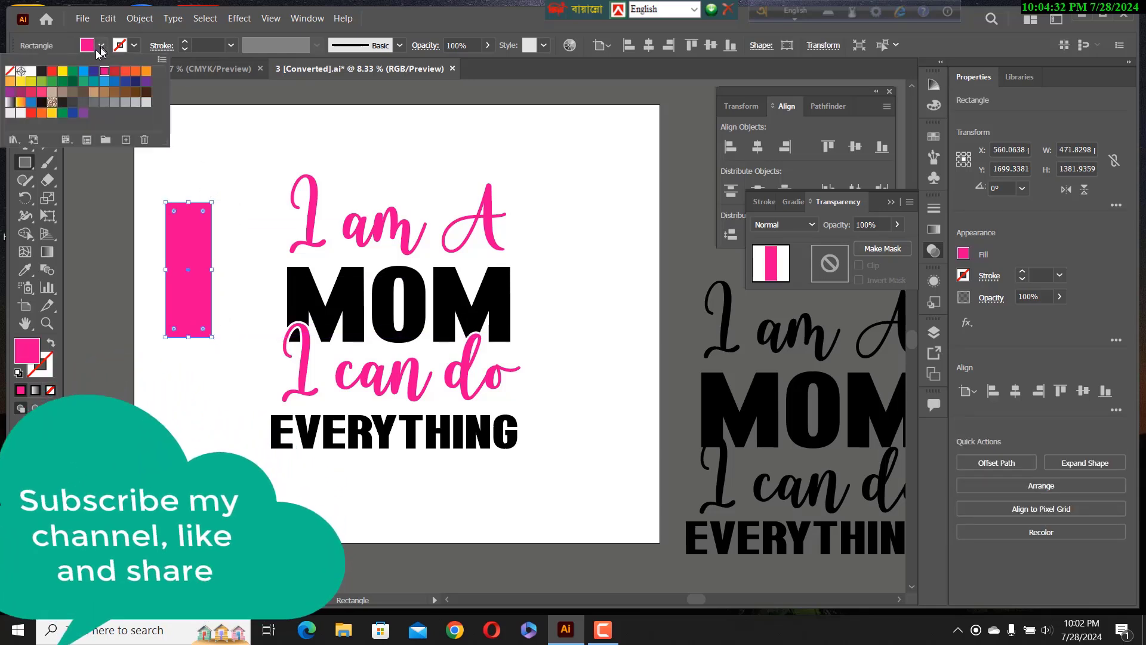
{"action": "left_click", "coordinate": [31, 71]}
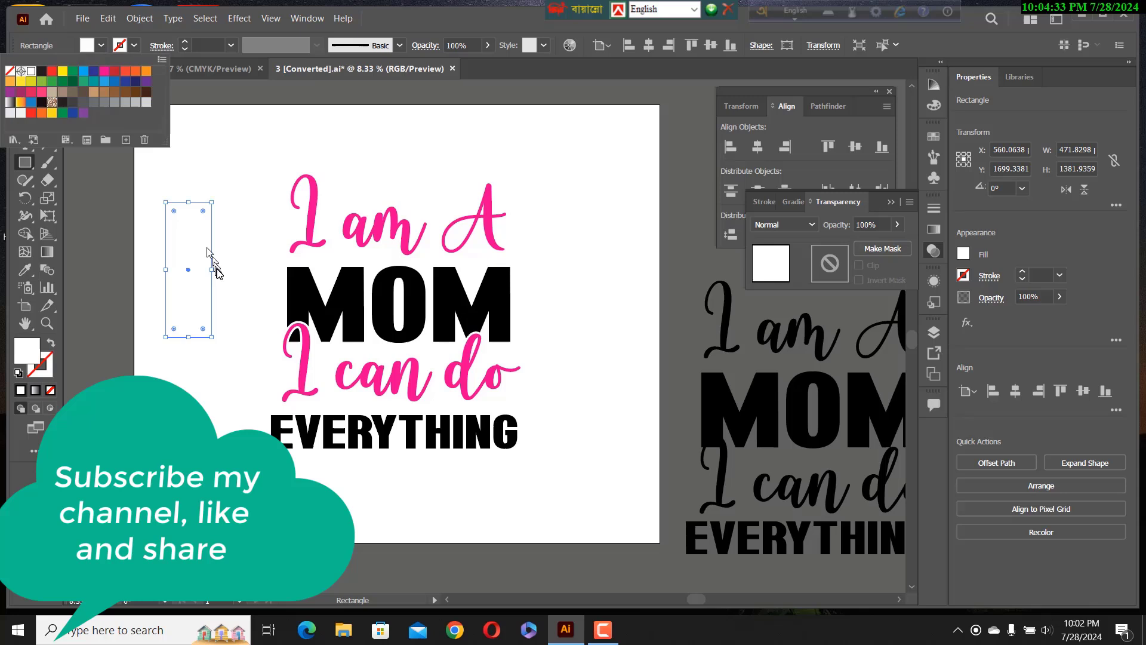
- Round the white rectangle's corners fully into a capsule shape and give it a 5 pt stroke
{"action": "left_click", "coordinate": [174, 215]}
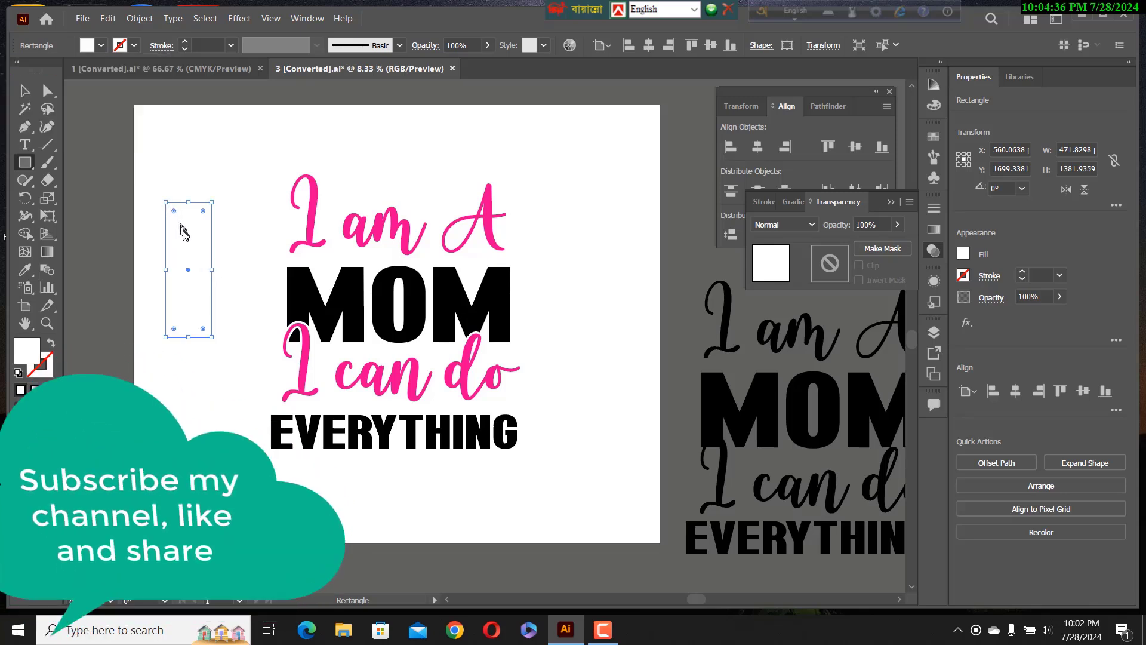
{"action": "left_click_drag", "start_coordinate": [173, 215], "coordinate": [187, 238]}
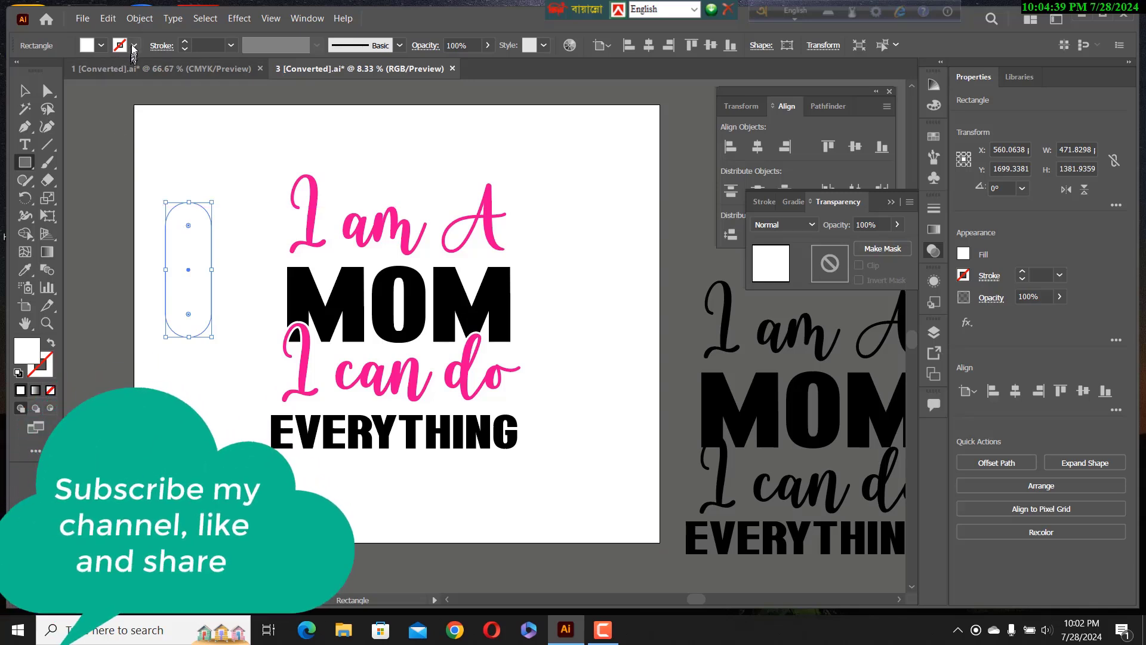
{"action": "left_click", "coordinate": [185, 41]}
{"action": "left_click", "coordinate": [185, 42]}
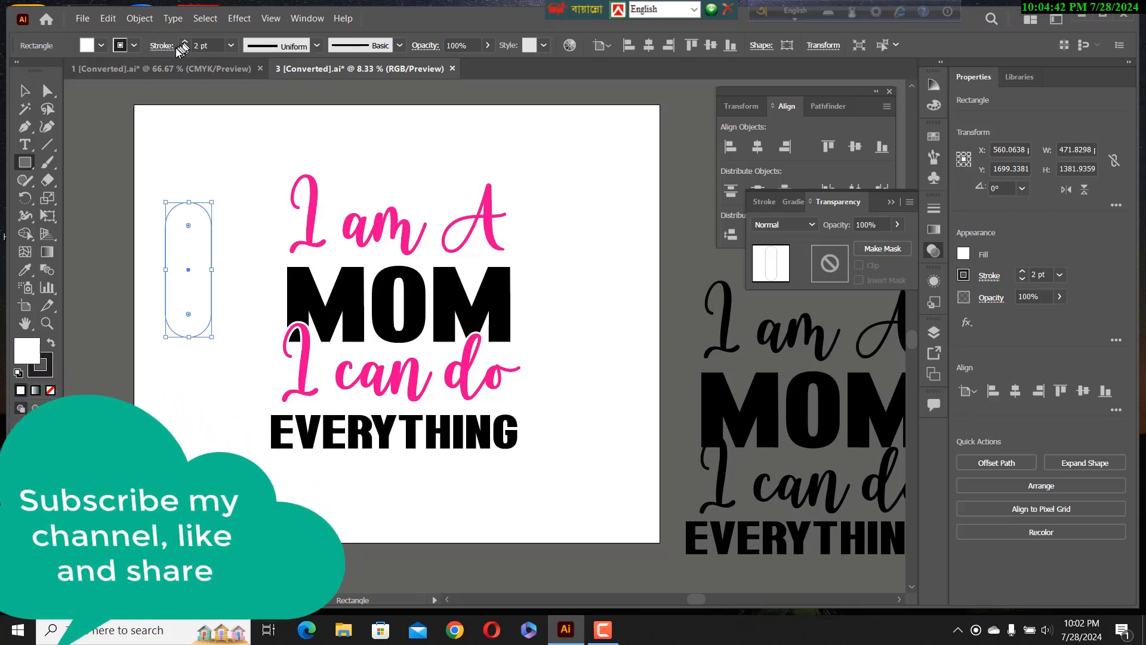
{"action": "left_click", "coordinate": [185, 42]}
{"action": "left_click", "coordinate": [185, 42]}
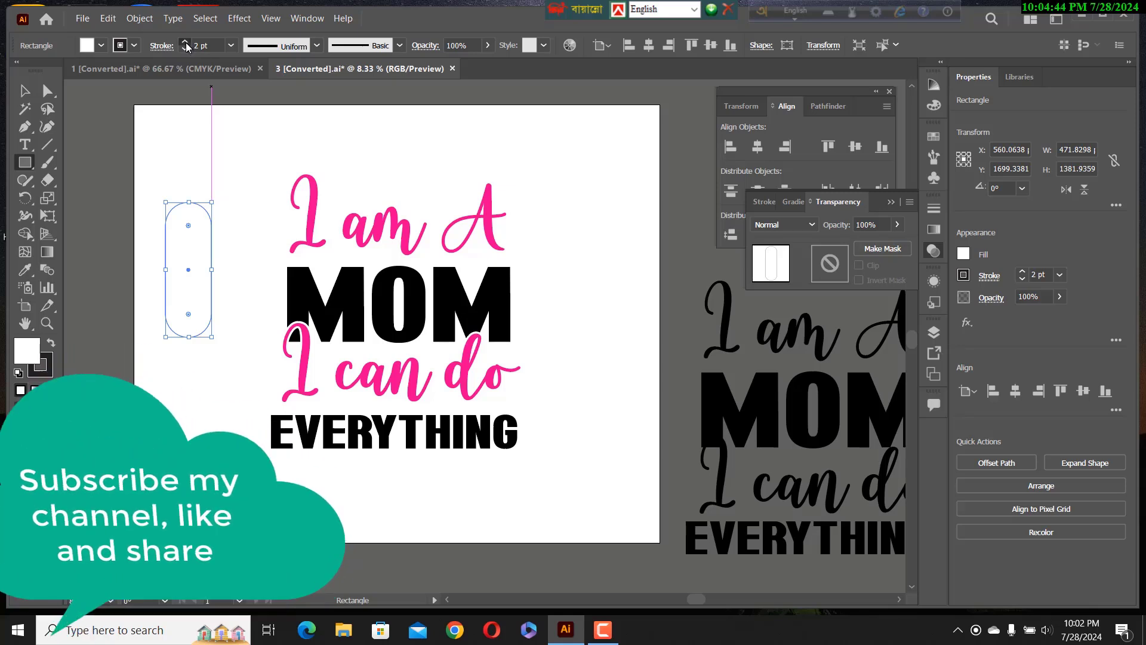
{"action": "left_click", "coordinate": [185, 42]}
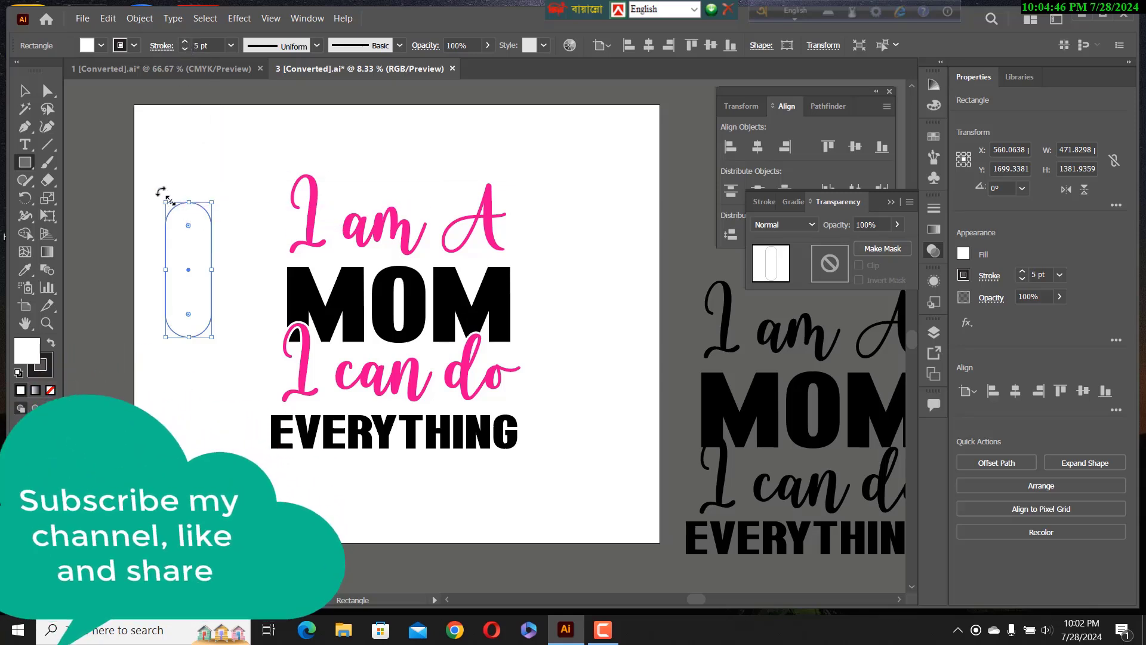
{"action": "left_click", "coordinate": [24, 90]}
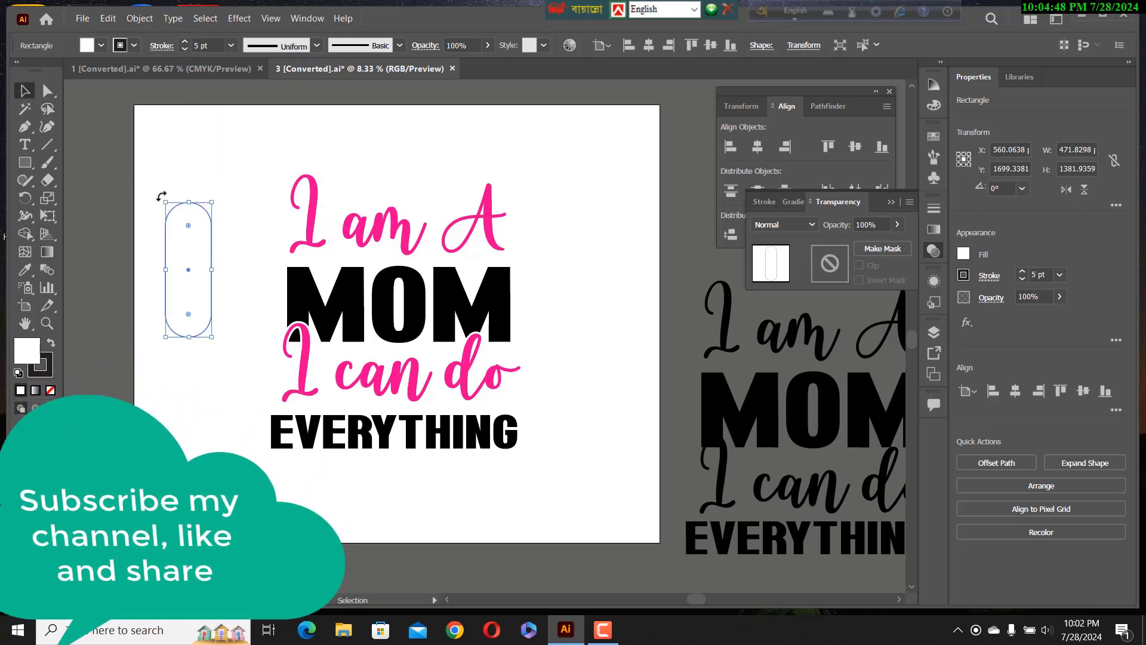
- Rotate the white capsule counterclockwise by about 19° and create a copy of it reflected across the vertical axis
{"action": "left_click_drag", "start_coordinate": [161, 197], "coordinate": [156, 233]}
{"action": "right_click", "coordinate": [160, 239]}
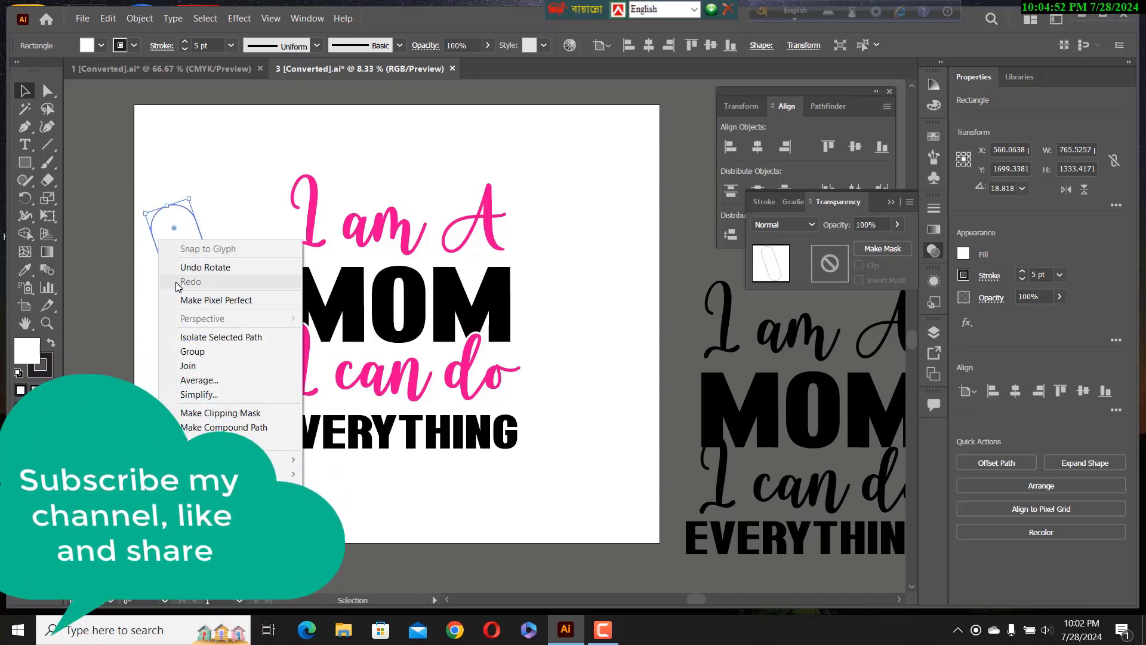
{"action": "mouse_move", "coordinate": [289, 459]}
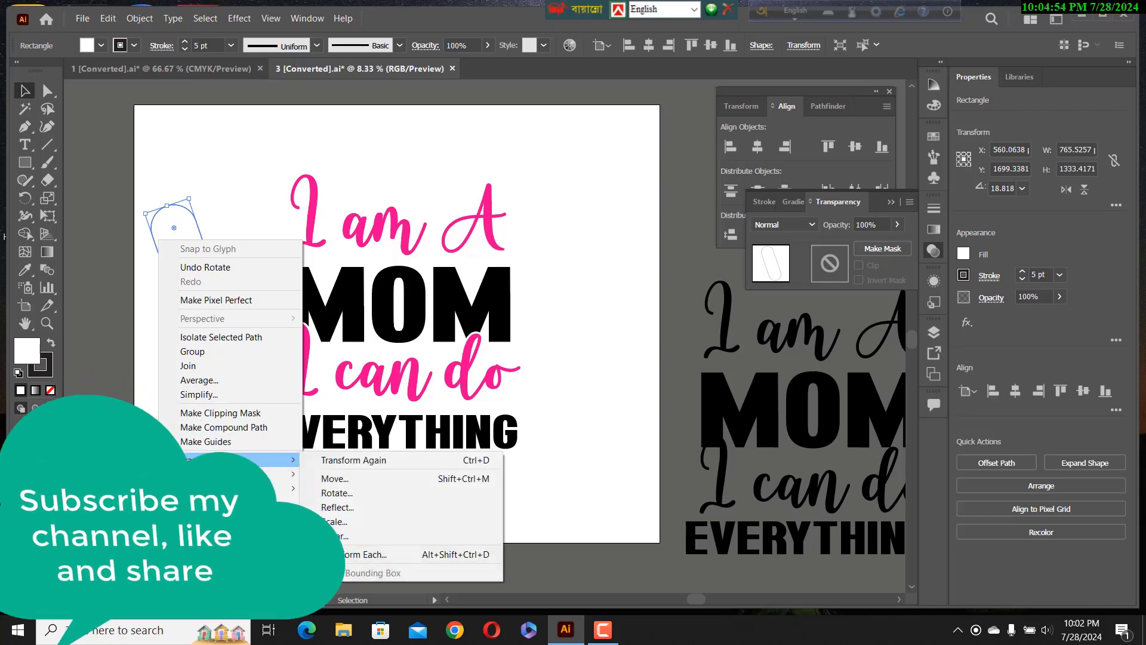
{"action": "left_click", "coordinate": [358, 506]}
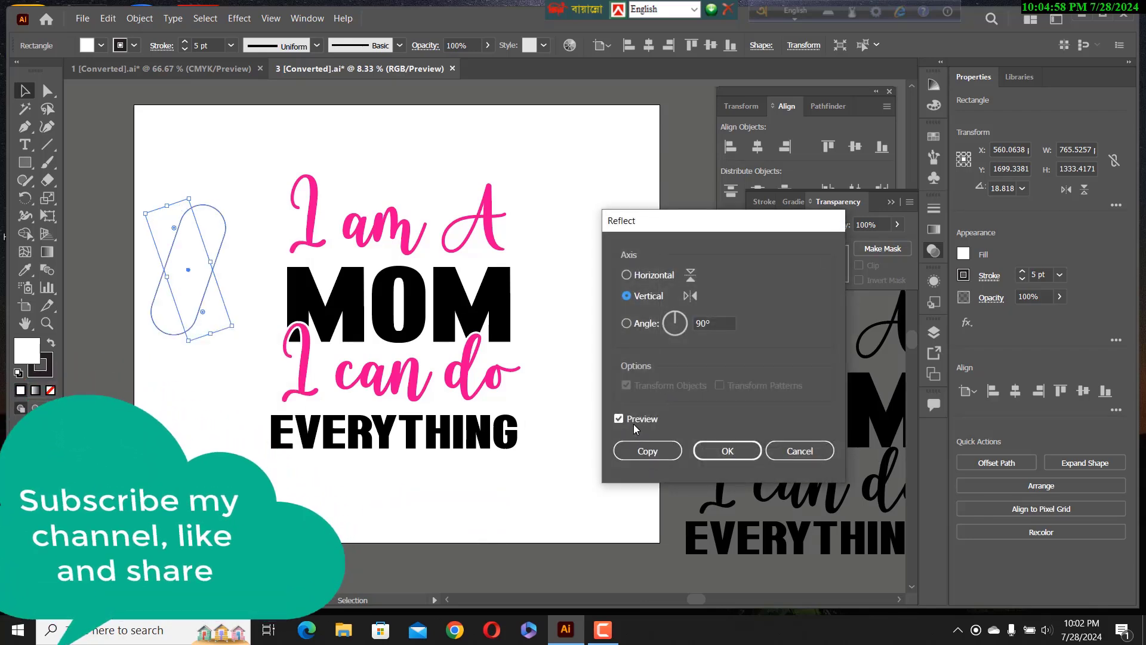
{"action": "left_click", "coordinate": [655, 456]}
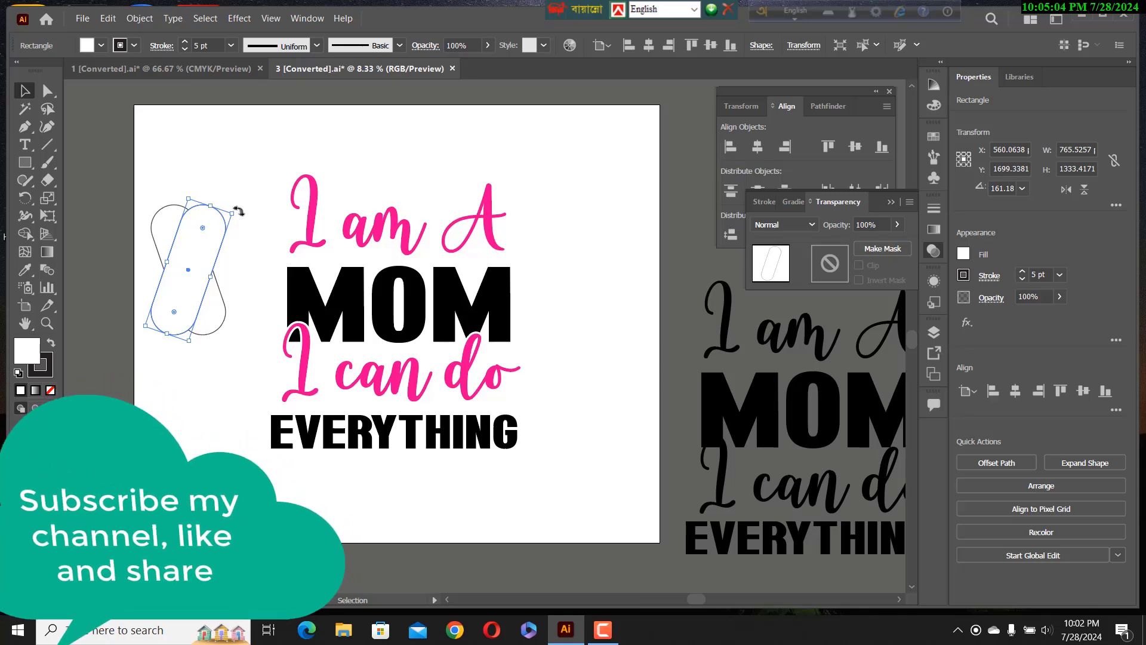
- Widen the tilt between the two crossed capsules and squash the pair to about 877 by 797 px
{"action": "left_click_drag", "start_coordinate": [236, 211], "coordinate": [250, 218]}
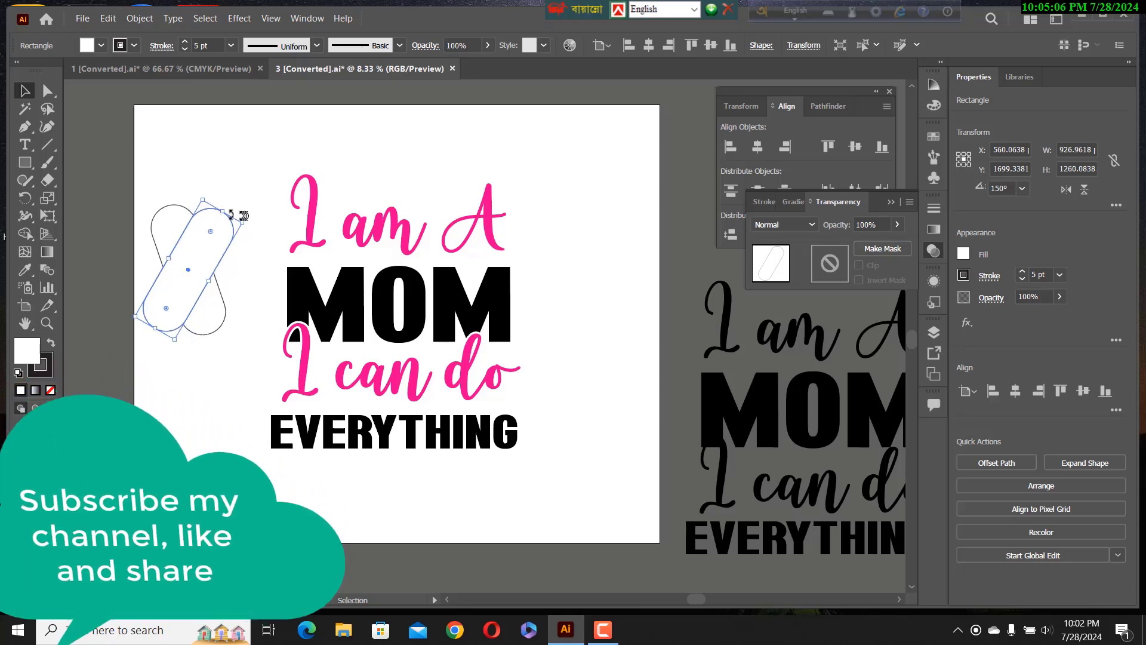
{"action": "left_click_drag", "start_coordinate": [160, 272], "coordinate": [138, 209]}
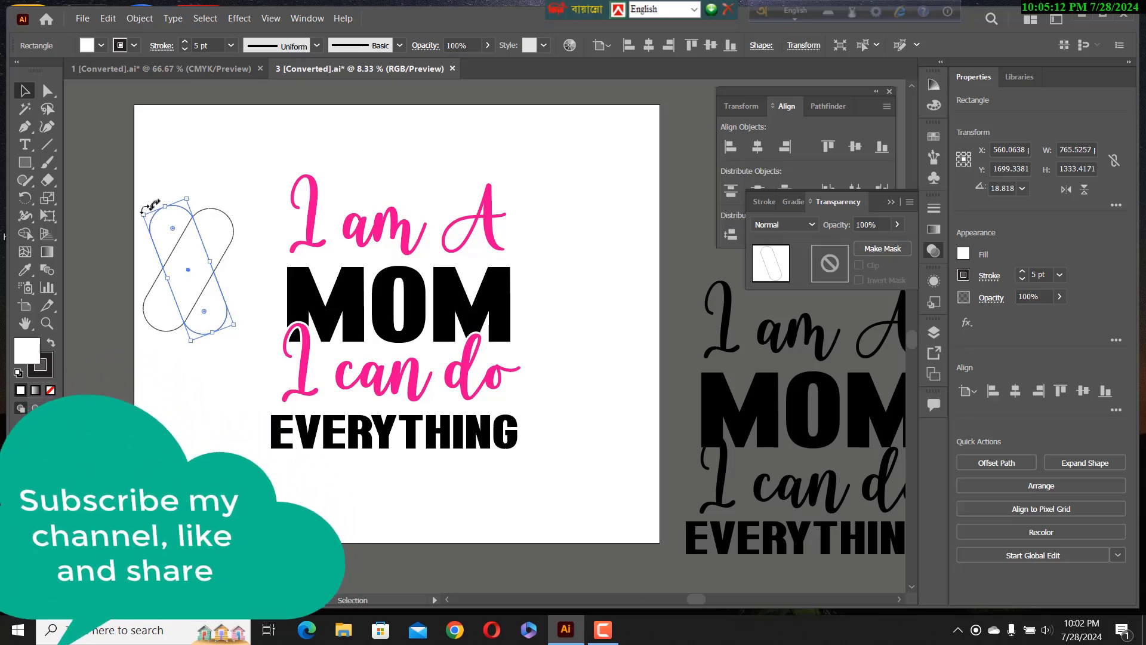
{"action": "left_click", "coordinate": [219, 258], "text": "shift"}
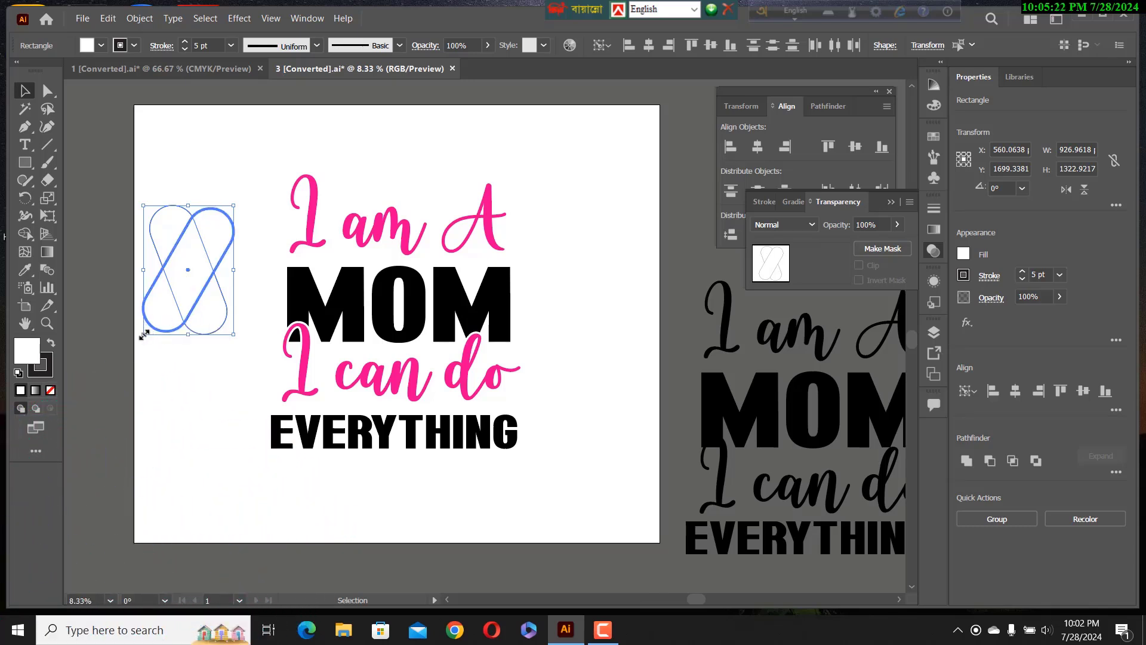
{"action": "left_click_drag", "start_coordinate": [144, 334], "coordinate": [150, 287]}
{"action": "left_click_drag", "start_coordinate": [160, 188], "coordinate": [222, 298]}
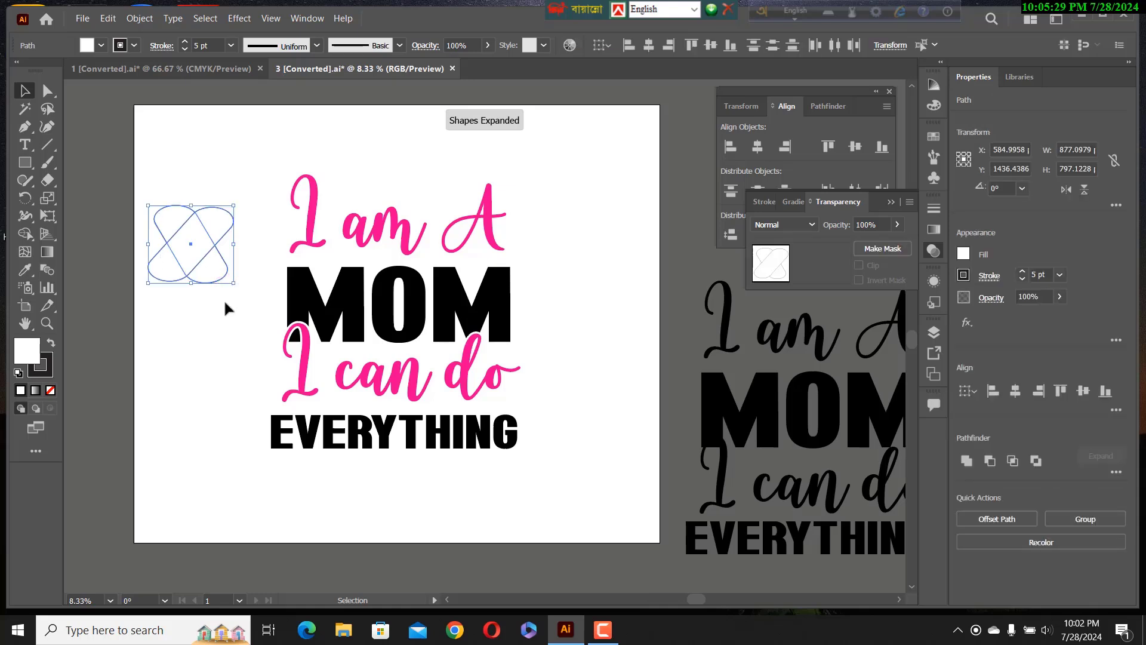
- Trim and merge the crossed capsules into a heart with Shape Builder and move the anchor at its notch lower
{"action": "left_click", "coordinate": [27, 235]}
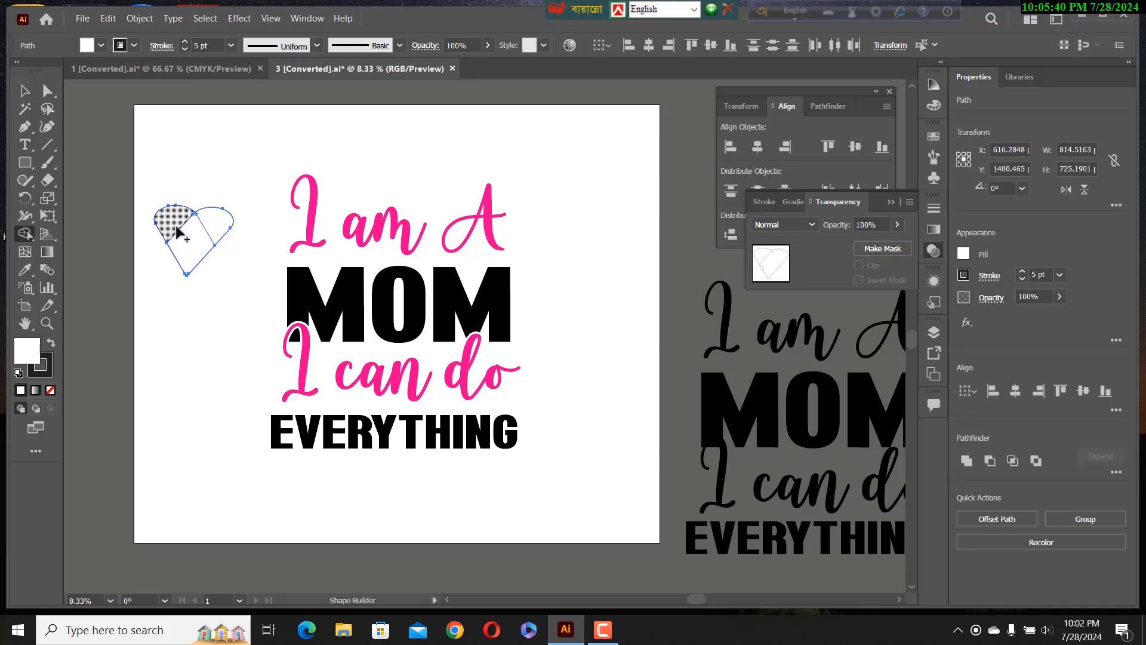
{"action": "mouse_move", "coordinate": [178, 227]}
{"action": "left_mouse_down"}
{"action": "mouse_move", "coordinate": [198, 238]}
{"action": "mouse_move", "coordinate": [209, 228]}
{"action": "left_mouse_up"}
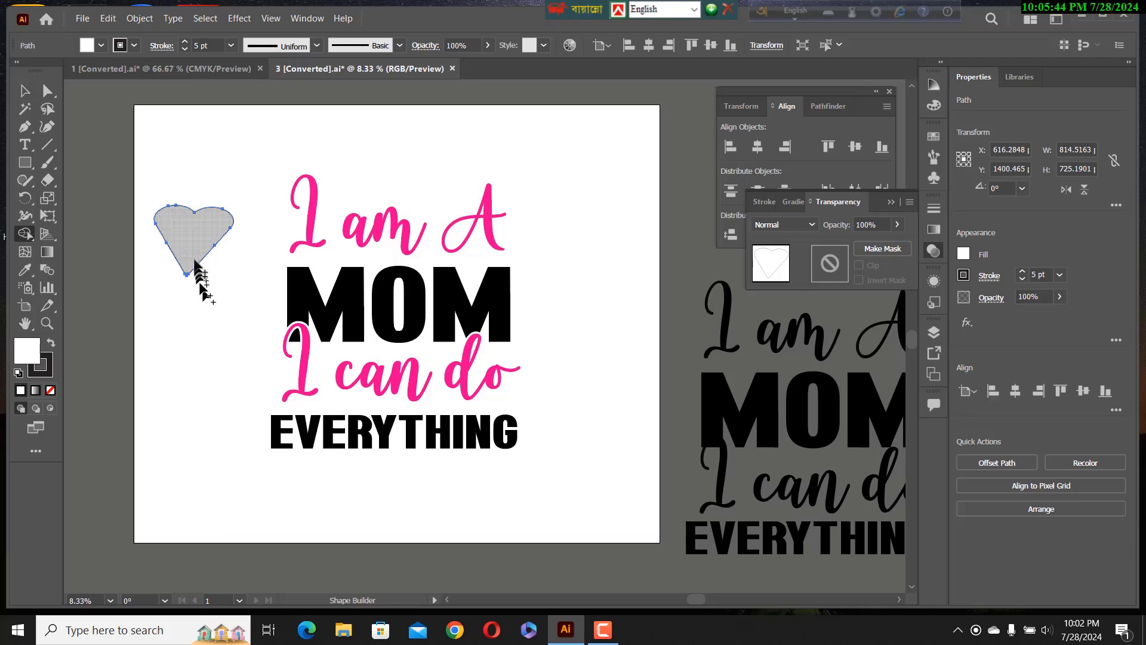
{"action": "left_click", "coordinate": [46, 92]}
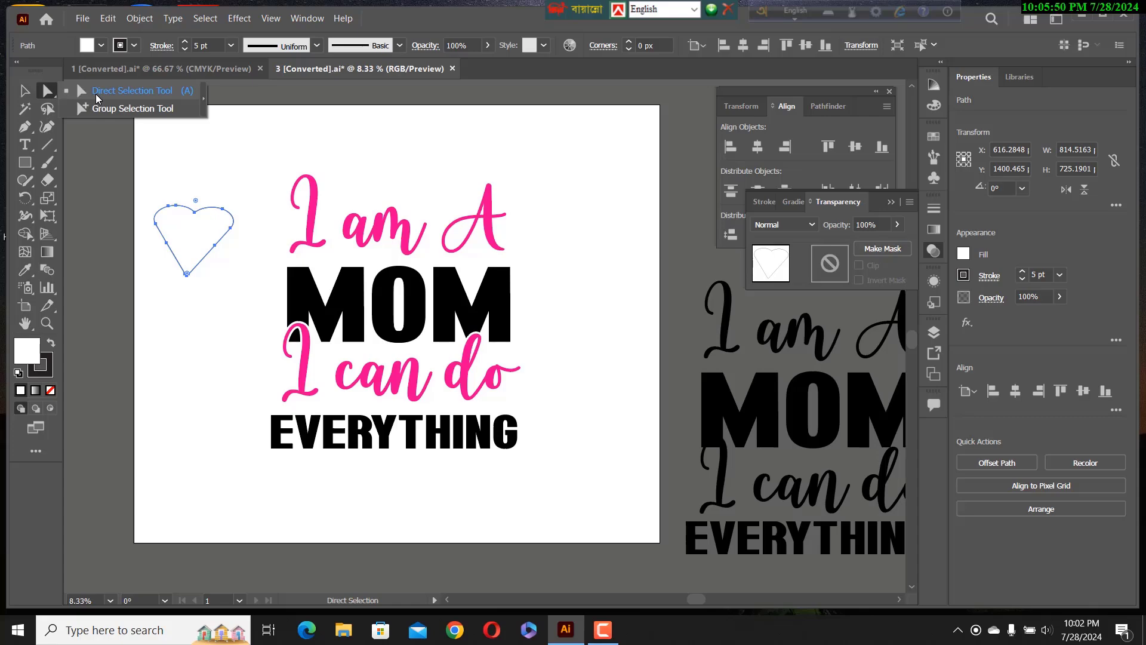
{"action": "left_click", "coordinate": [96, 95]}
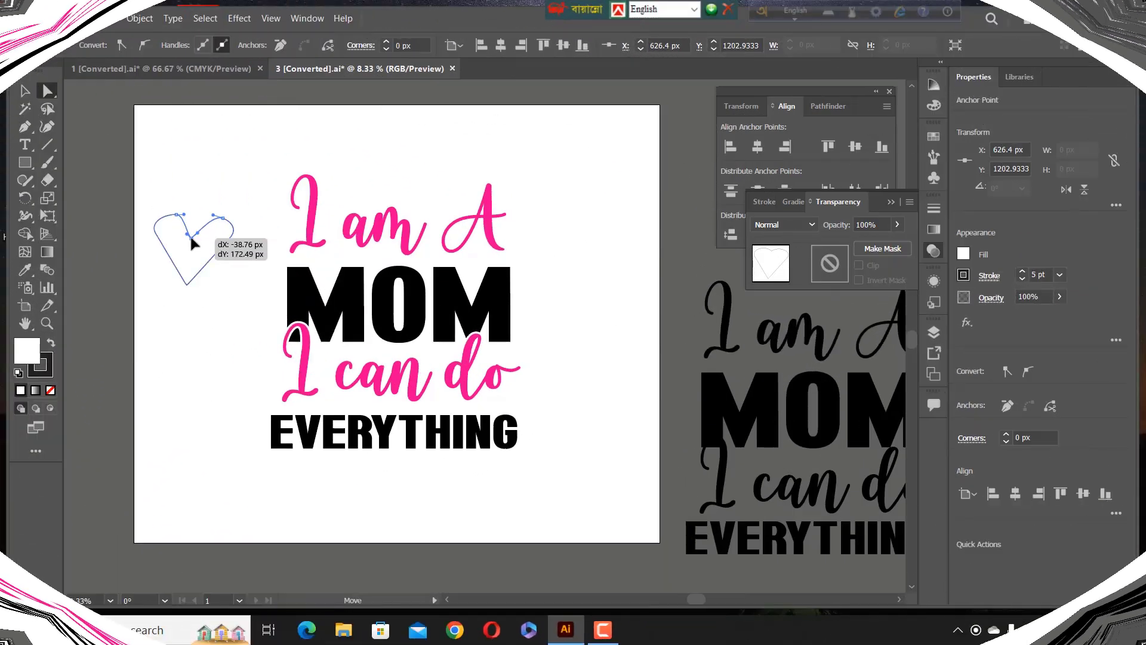
{"action": "left_click_drag", "start_coordinate": [191, 238], "coordinate": [195, 238]}
{"action": "left_click_drag", "start_coordinate": [195, 241], "coordinate": [194, 238]}
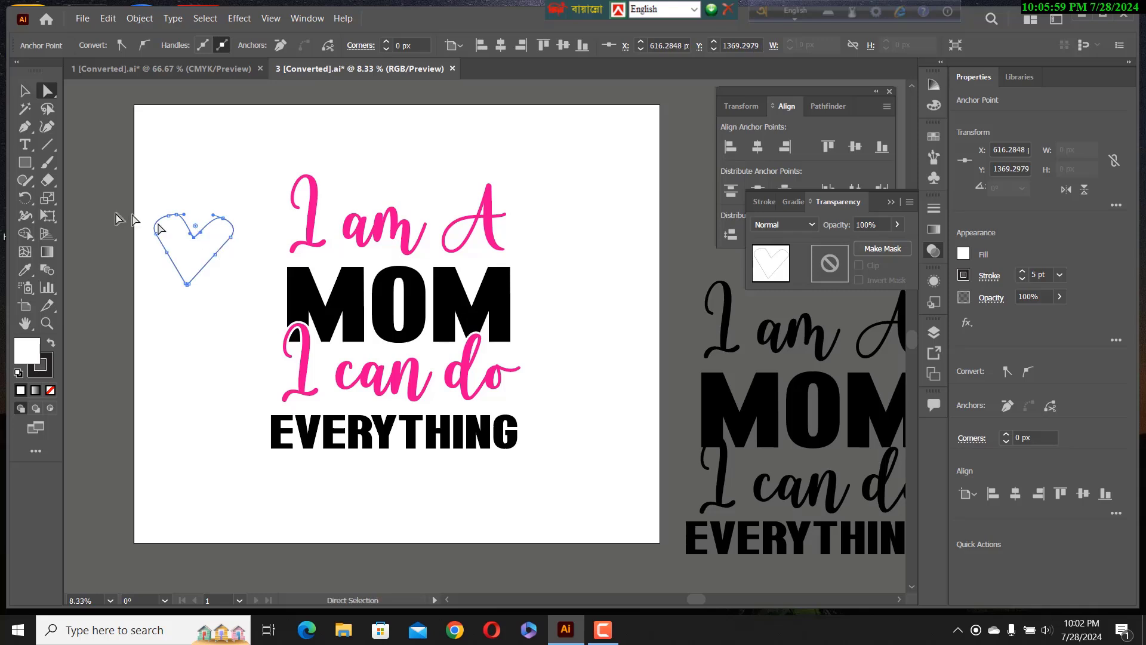
- Fill the heart with the red swatch and nudge it slightly closer to the text
{"action": "left_click", "coordinate": [26, 94]}
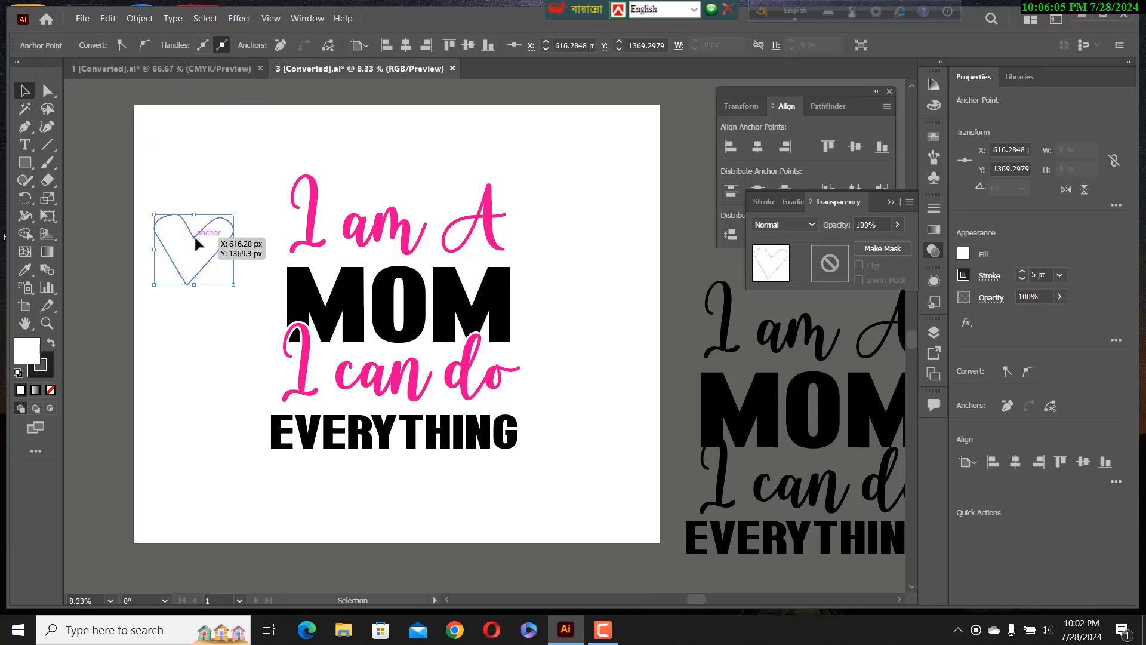
{"action": "left_click", "coordinate": [196, 238]}
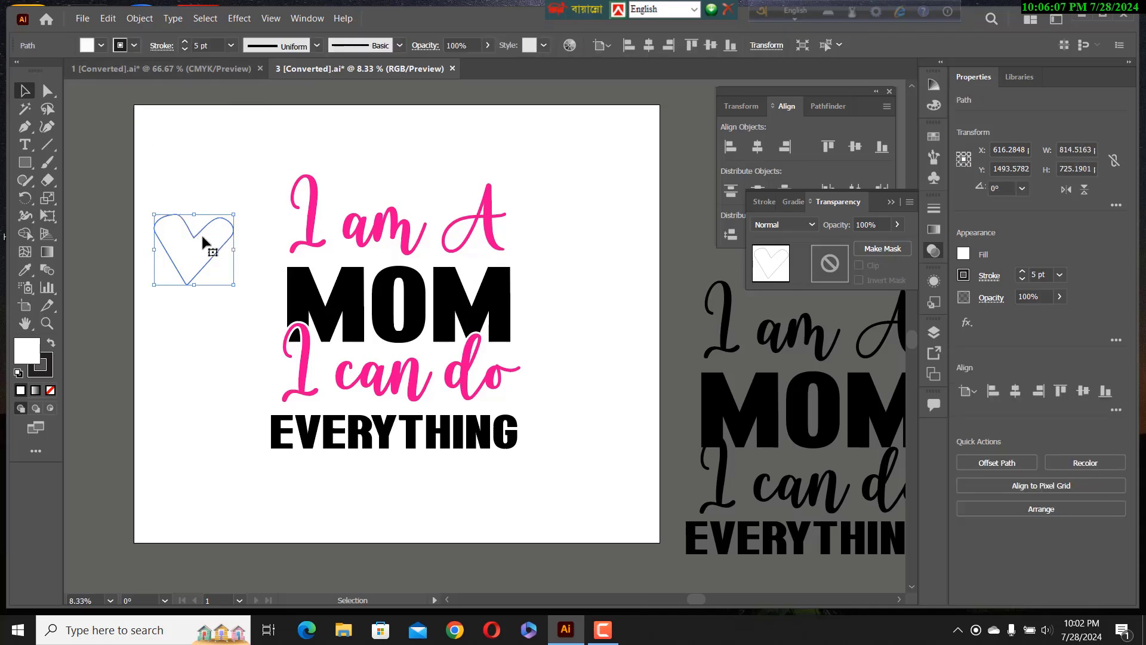
{"action": "left_click", "coordinate": [102, 44]}
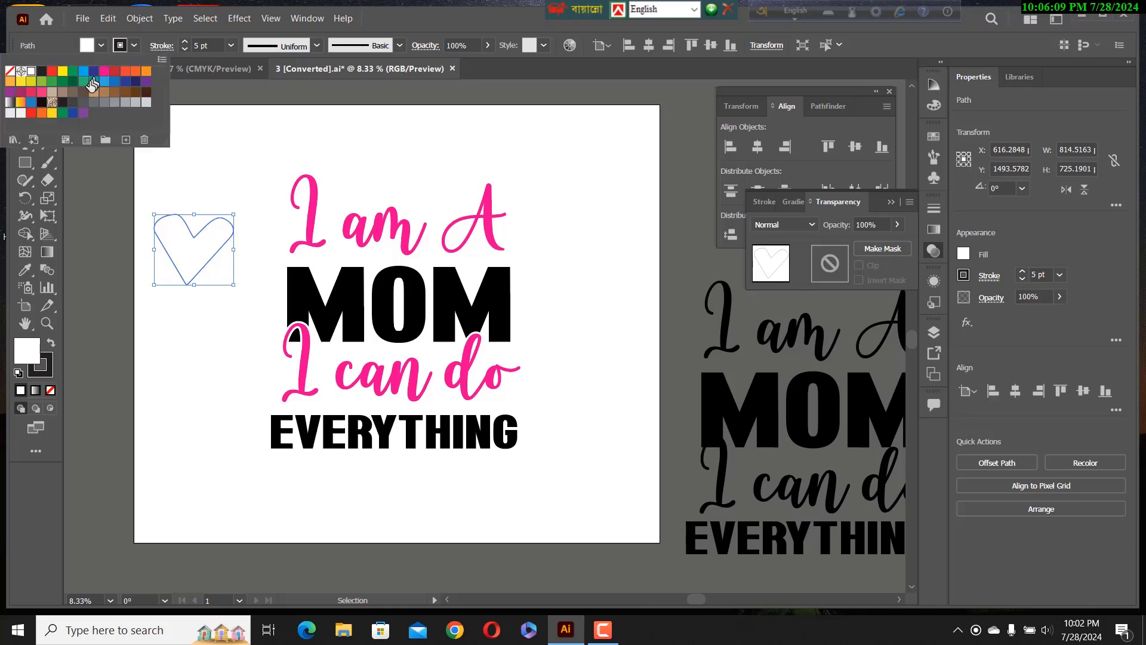
{"action": "left_click", "coordinate": [52, 71]}
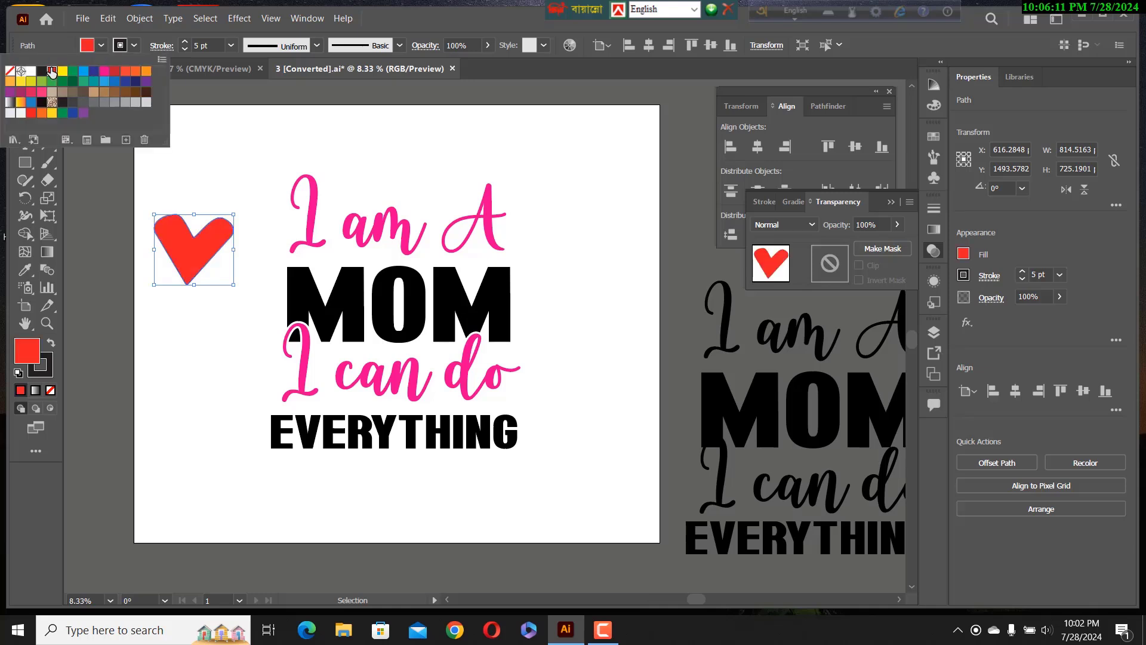
{"action": "left_click", "coordinate": [201, 205]}
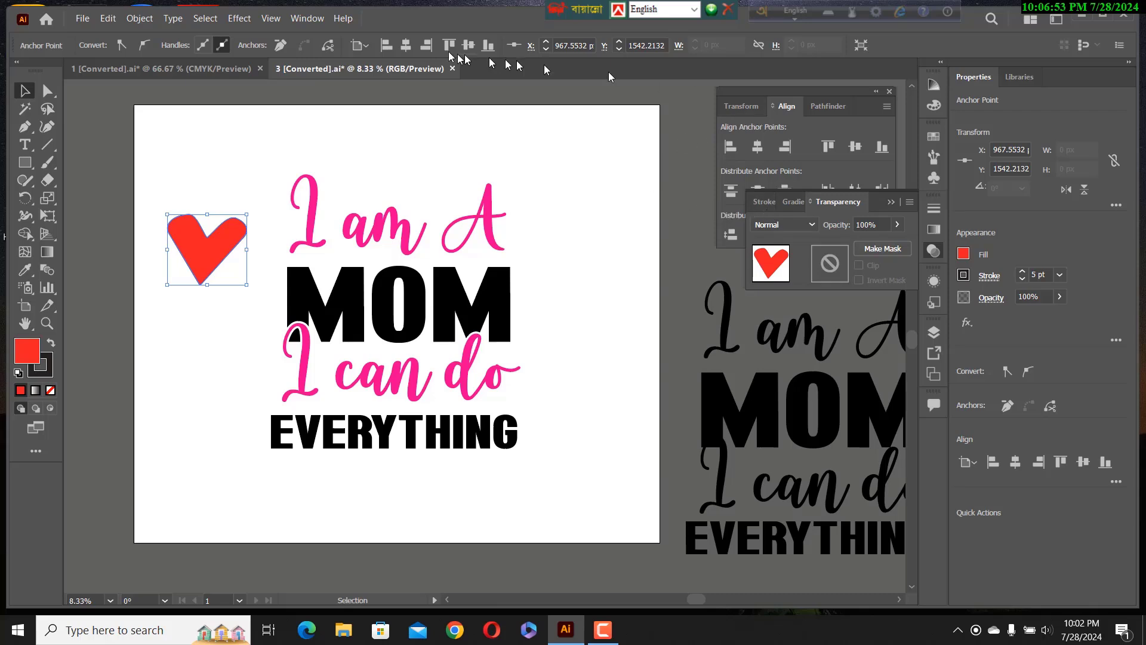
- Create an art brush from the red heart with Scale Proportionately, and delete the original heart from the artboard
{"action": "left_click", "coordinate": [307, 18]}
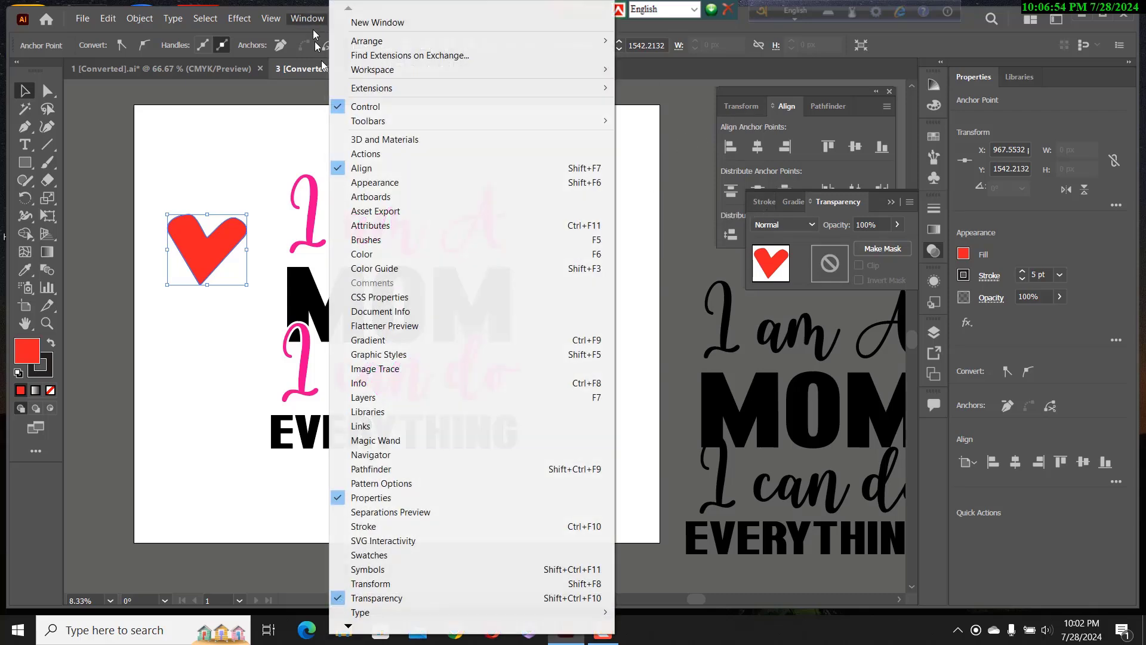
{"action": "left_click", "coordinate": [387, 245]}
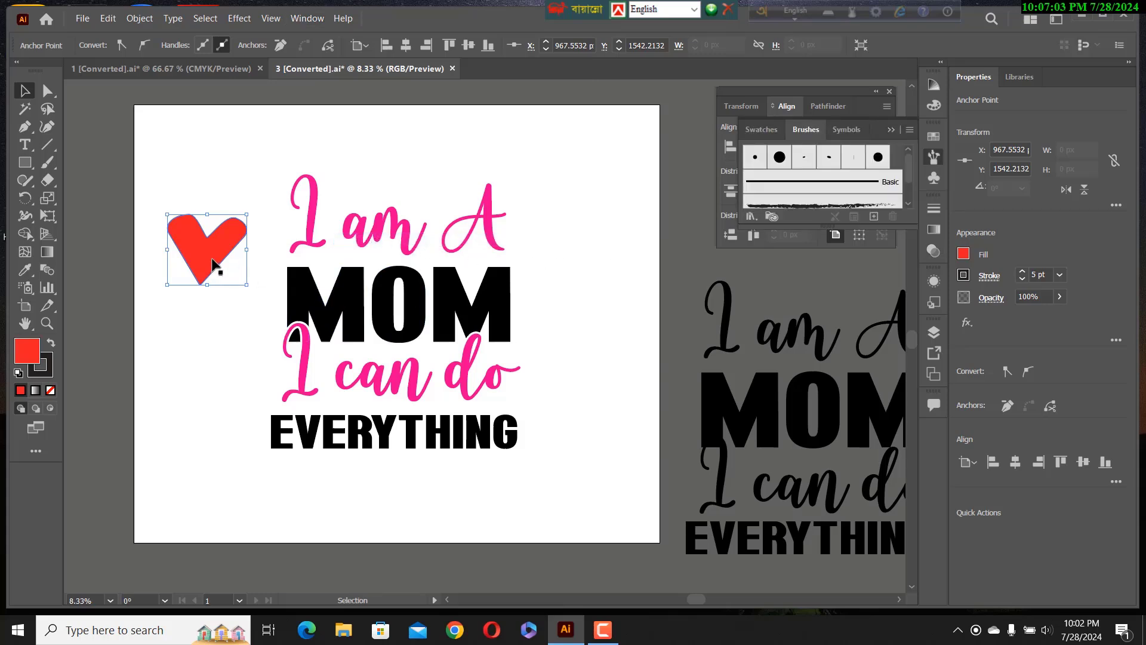
{"action": "mouse_move", "coordinate": [211, 263]}
{"action": "left_mouse_down"}
{"action": "mouse_move", "coordinate": [507, 197]}
{"action": "mouse_move", "coordinate": [790, 212]}
{"action": "mouse_move", "coordinate": [789, 185]}
{"action": "left_mouse_up"}
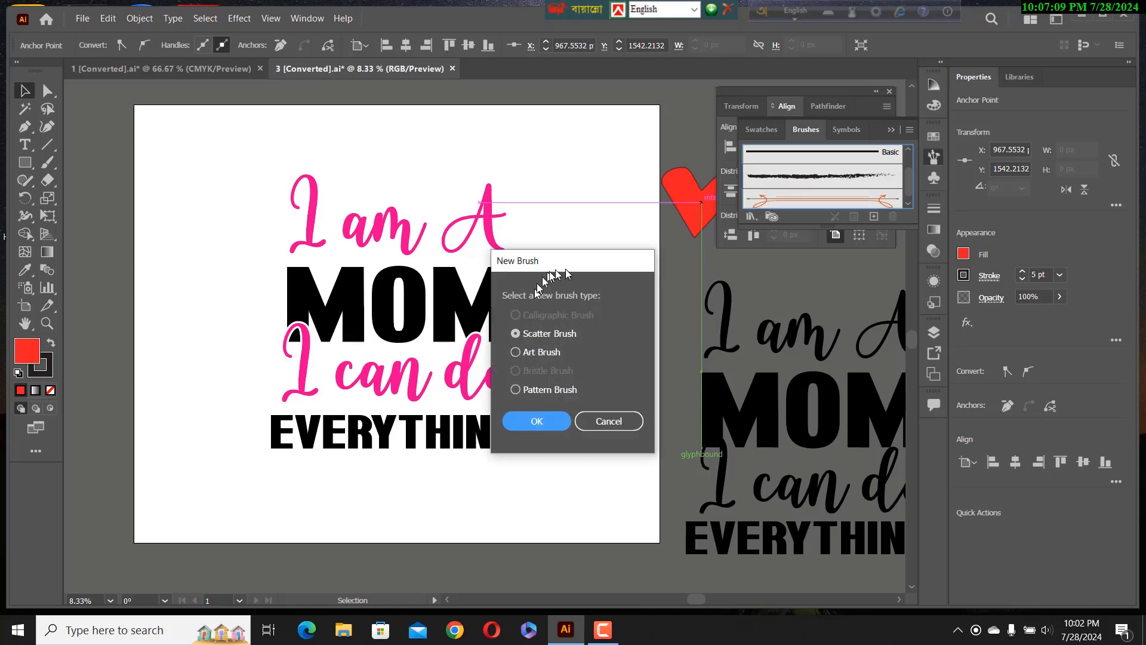
{"action": "left_click", "coordinate": [516, 352]}
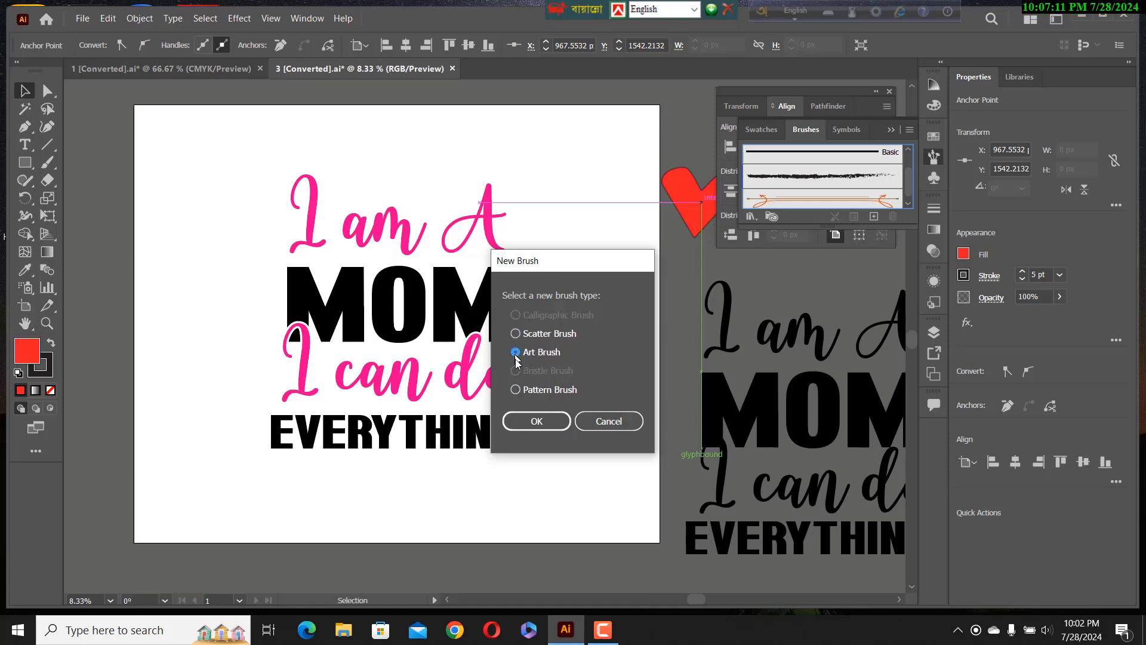
{"action": "left_click", "coordinate": [526, 420]}
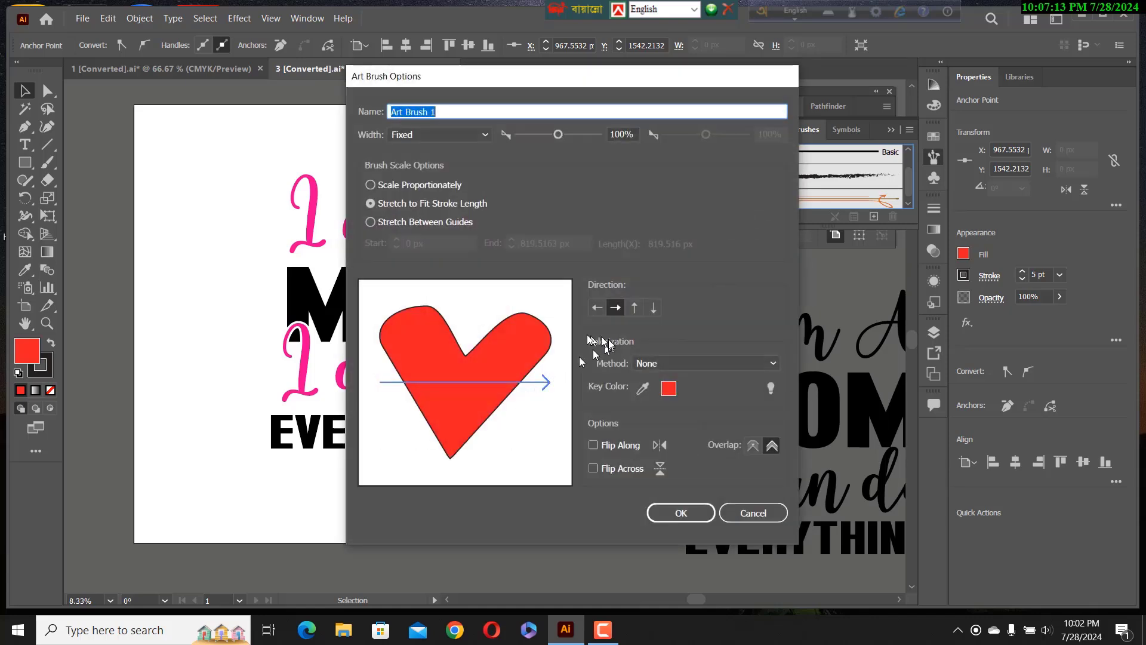
{"action": "left_click", "coordinate": [370, 185]}
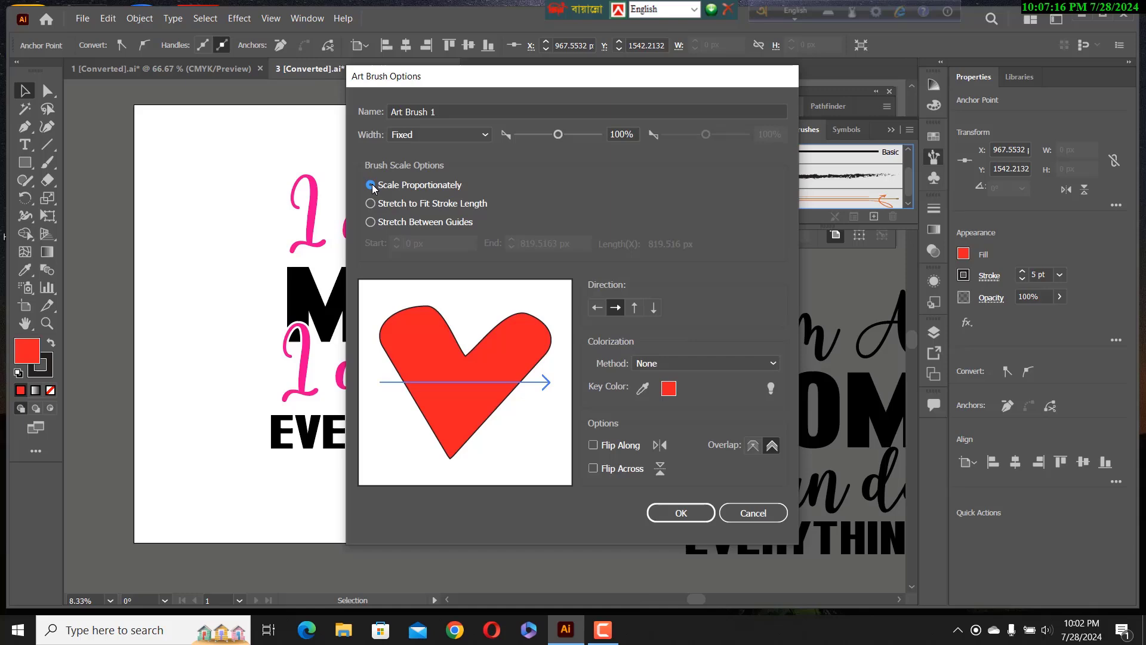
{"action": "left_click", "coordinate": [680, 514]}
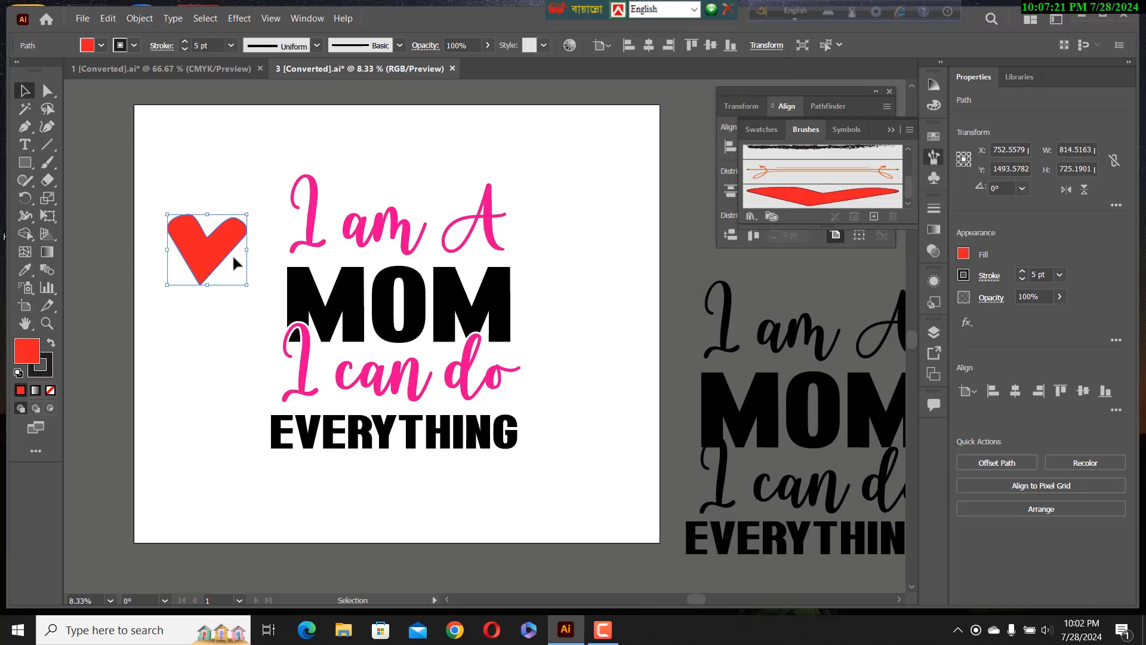
{"action": "key", "text": "Delete"}
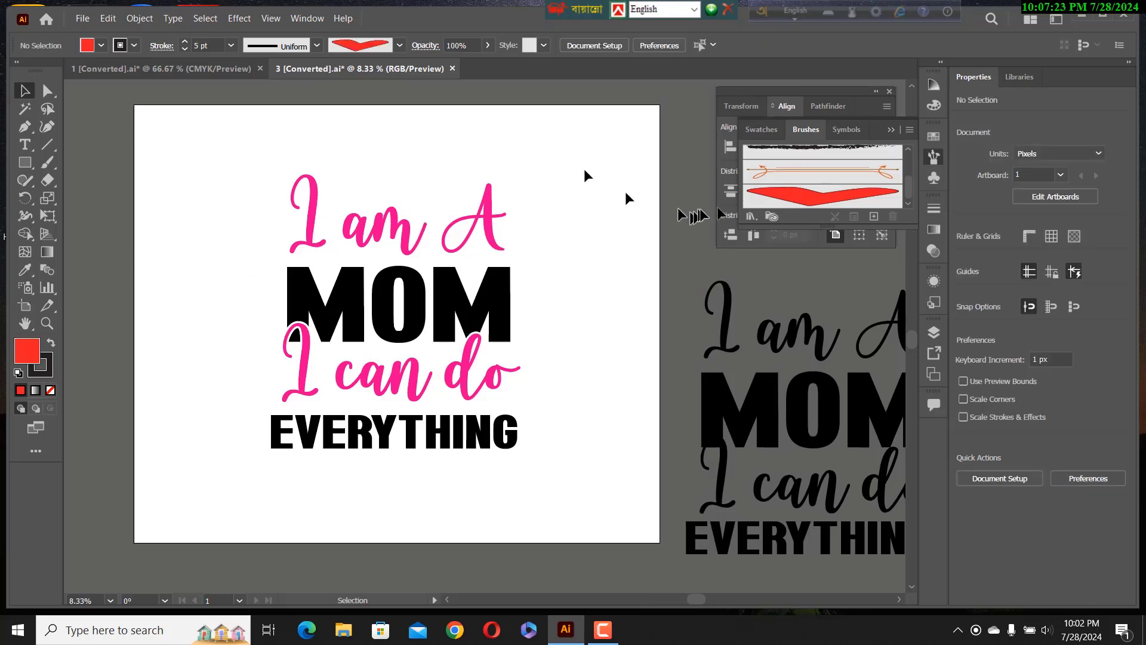
- Paint small hearts around "I am A" and just above "MOM" using the new heart brush with no fill
{"action": "left_click", "coordinate": [804, 194]}
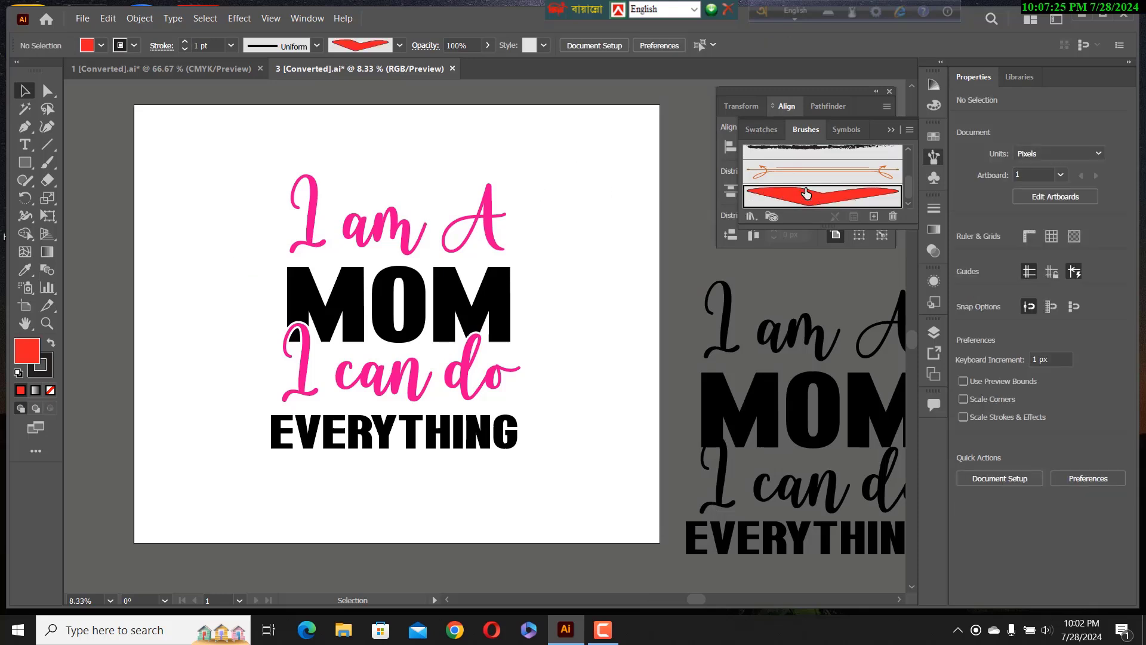
{"action": "left_click", "coordinate": [45, 166]}
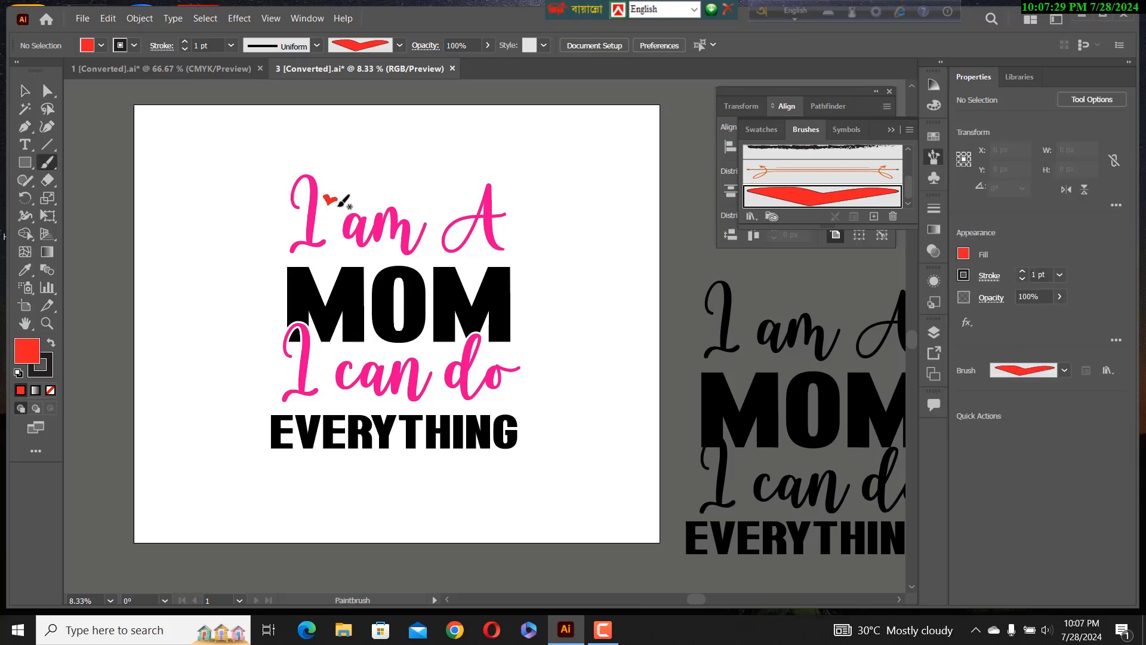
{"action": "key", "text": "slash"}
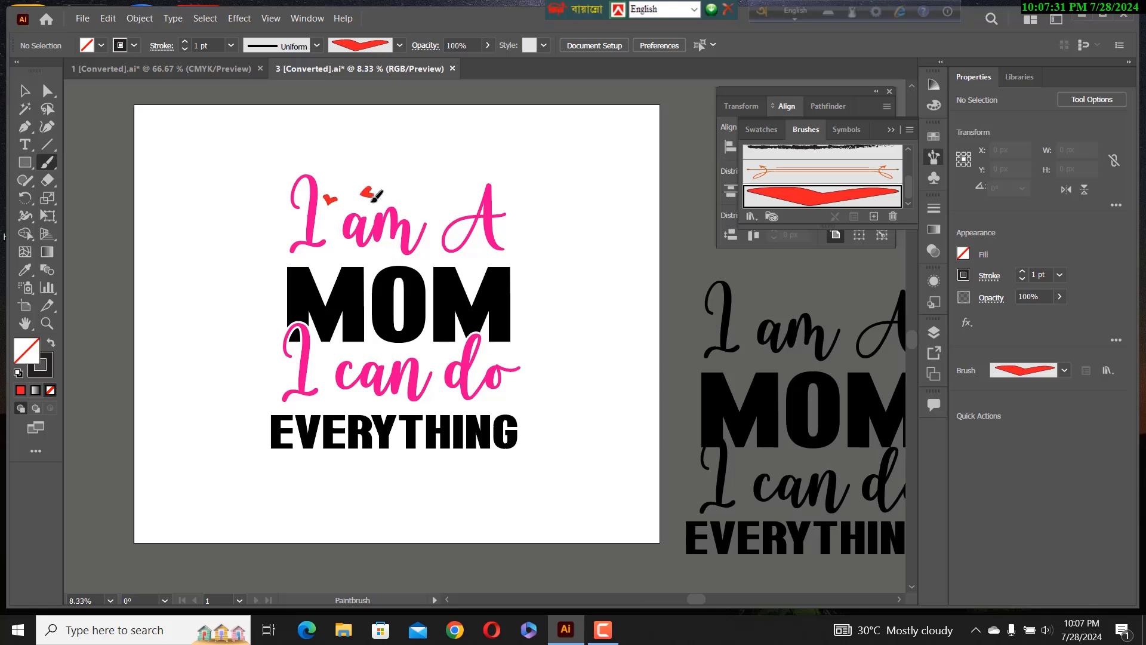
{"action": "left_click_drag", "start_coordinate": [410, 199], "coordinate": [418, 199]}
{"action": "left_click_drag", "start_coordinate": [459, 204], "coordinate": [468, 204]}
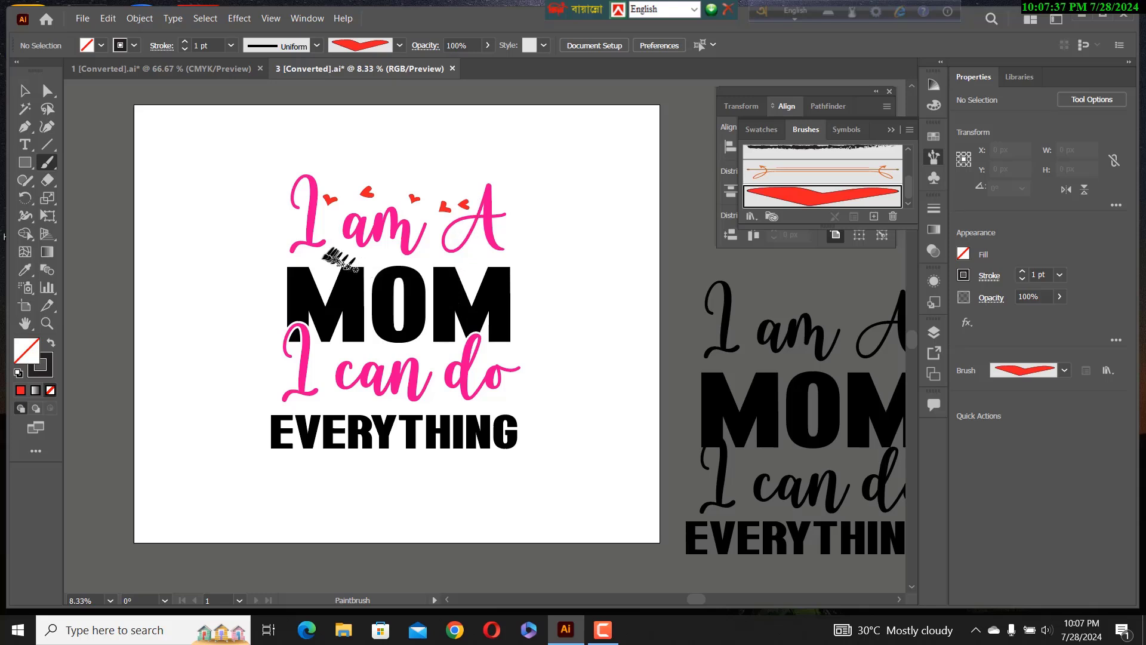
{"action": "left_click_drag", "start_coordinate": [335, 263], "coordinate": [337, 263]}
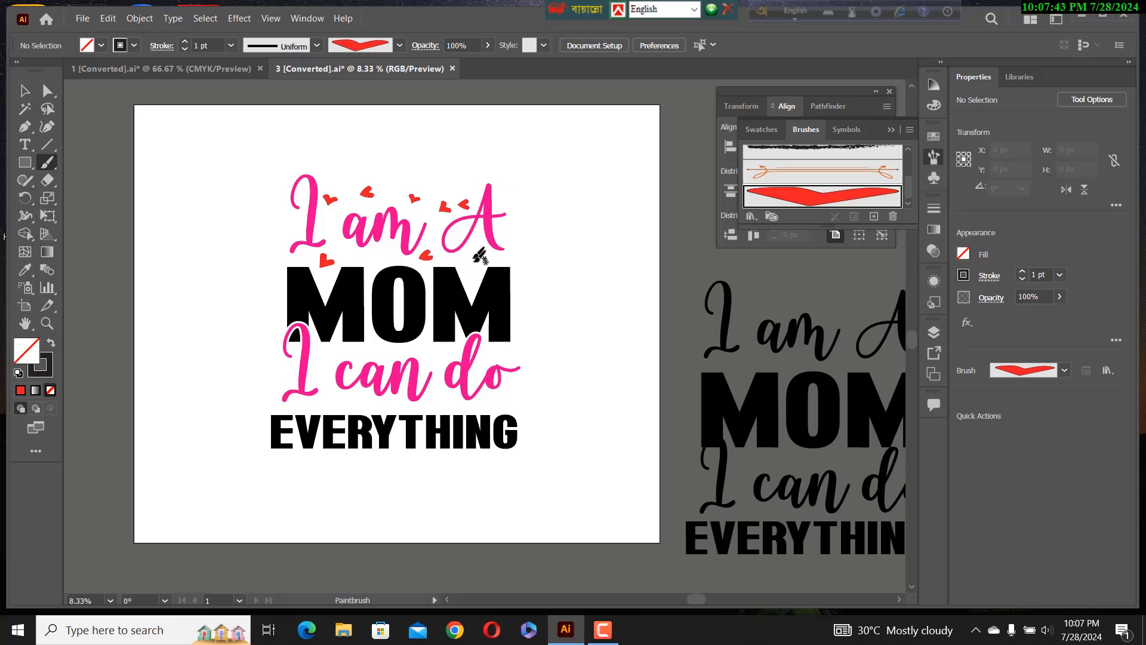
{"action": "left_click_drag", "start_coordinate": [453, 240], "coordinate": [455, 240]}
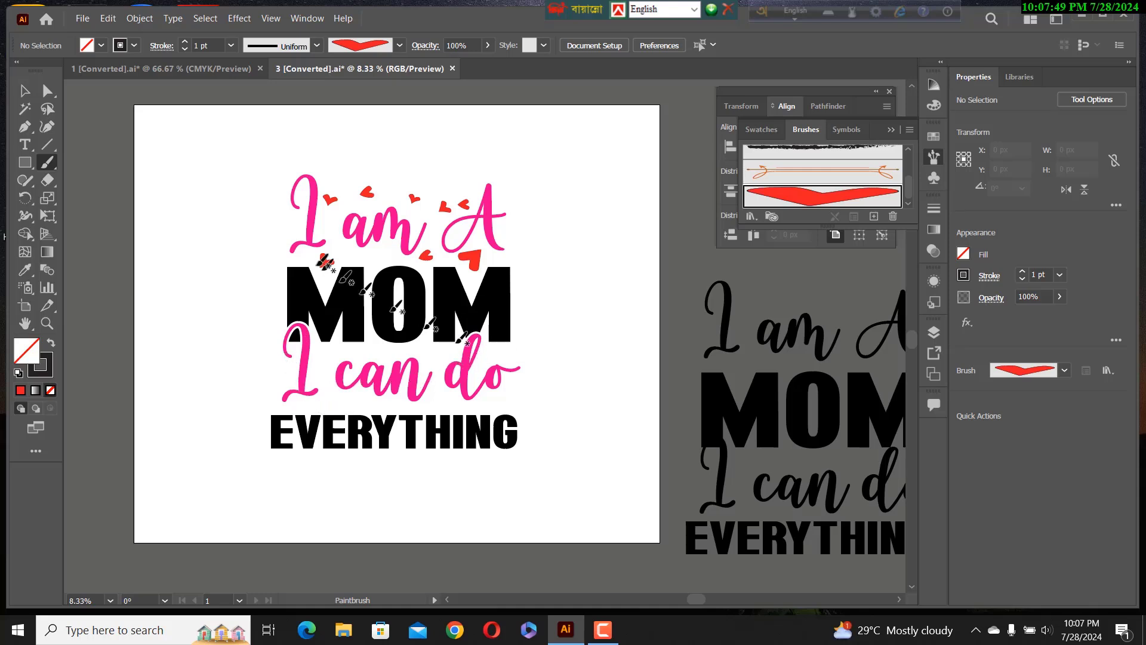
- Delete the oversized heart above the last letter of "MOM" and show the document rulers
{"action": "left_click", "coordinate": [25, 91]}
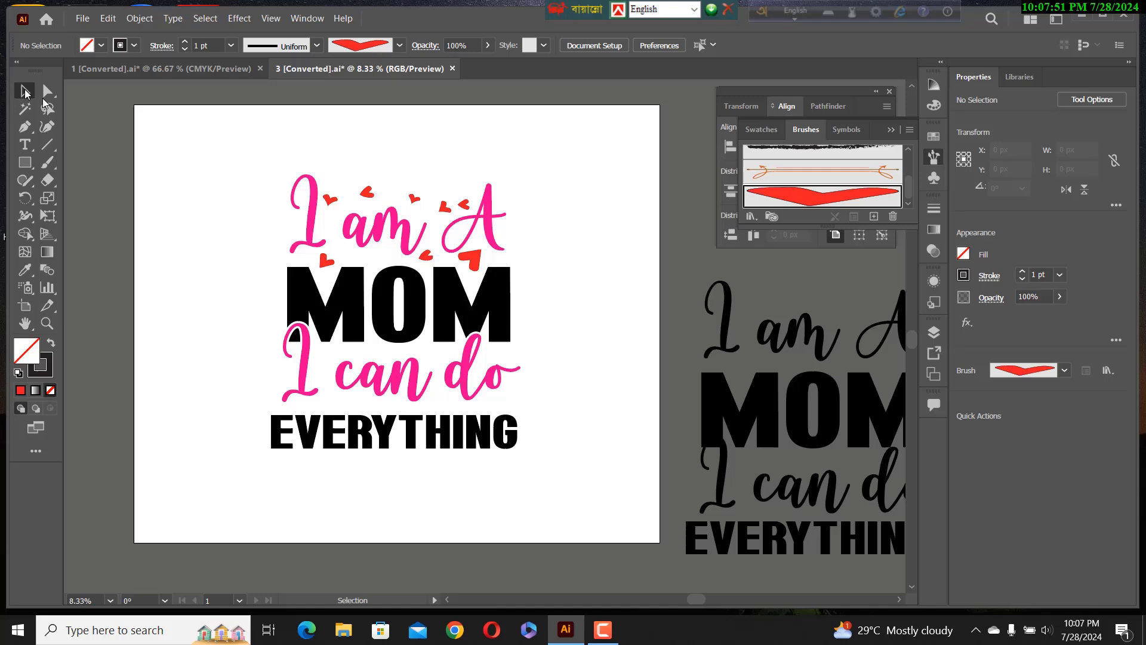
{"action": "left_click", "coordinate": [476, 265]}
{"action": "key", "text": "Delete"}
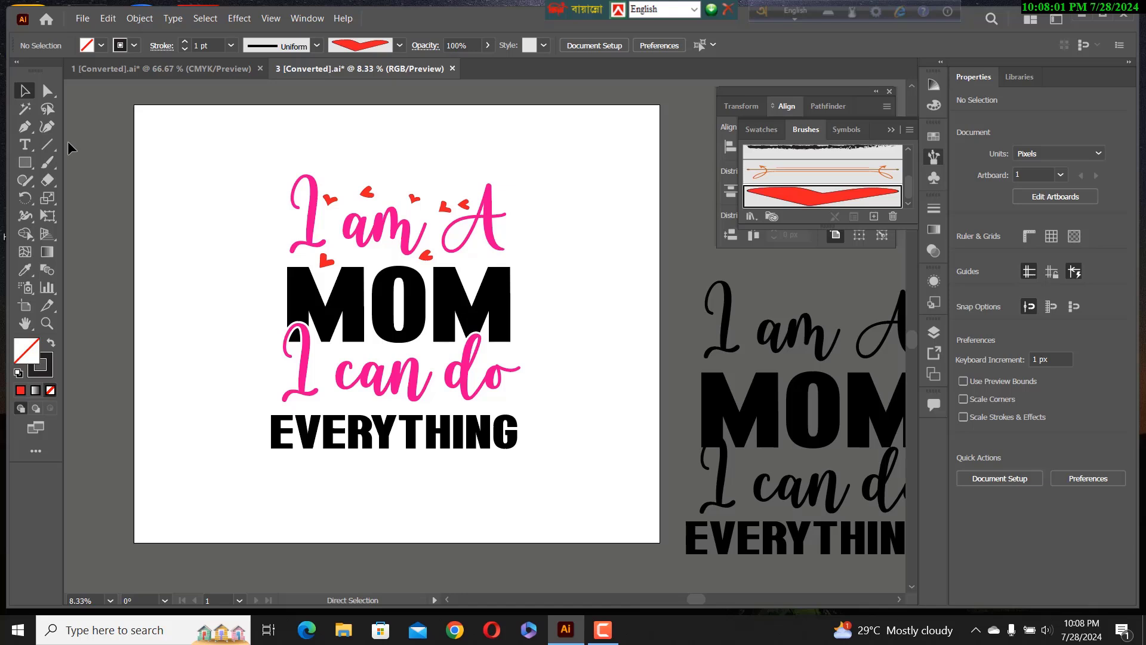
{"action": "key", "text": "ctrl+r"}
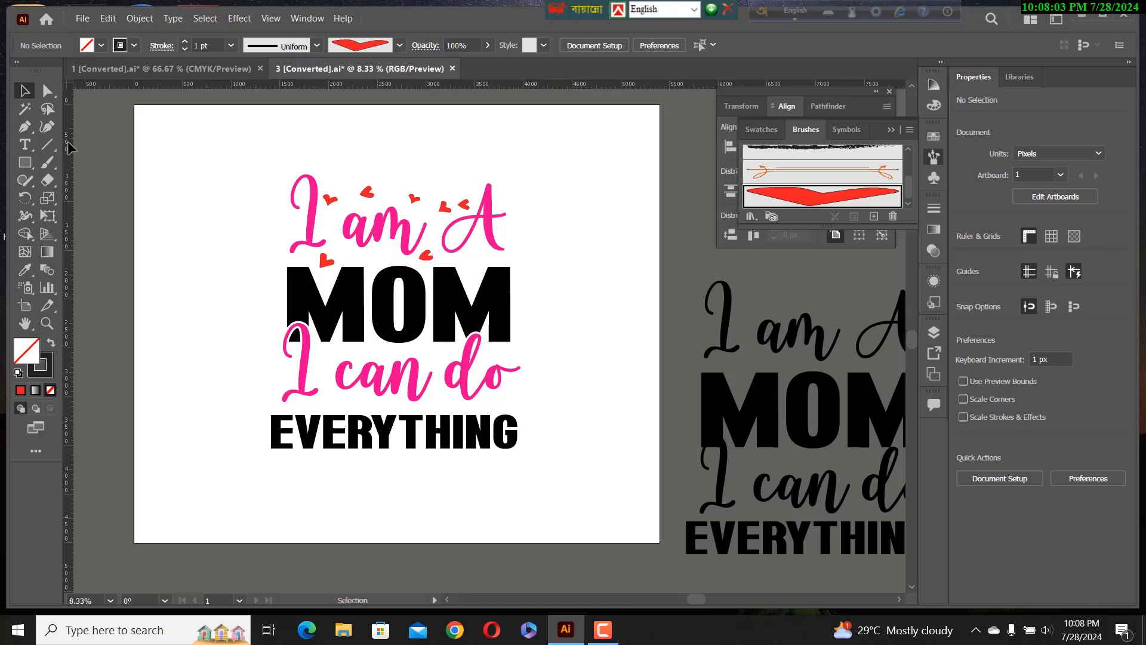
- Place a vertical guide and align it with the left edge of "MOM"
{"action": "left_click_drag", "start_coordinate": [70, 146], "coordinate": [269, 195]}
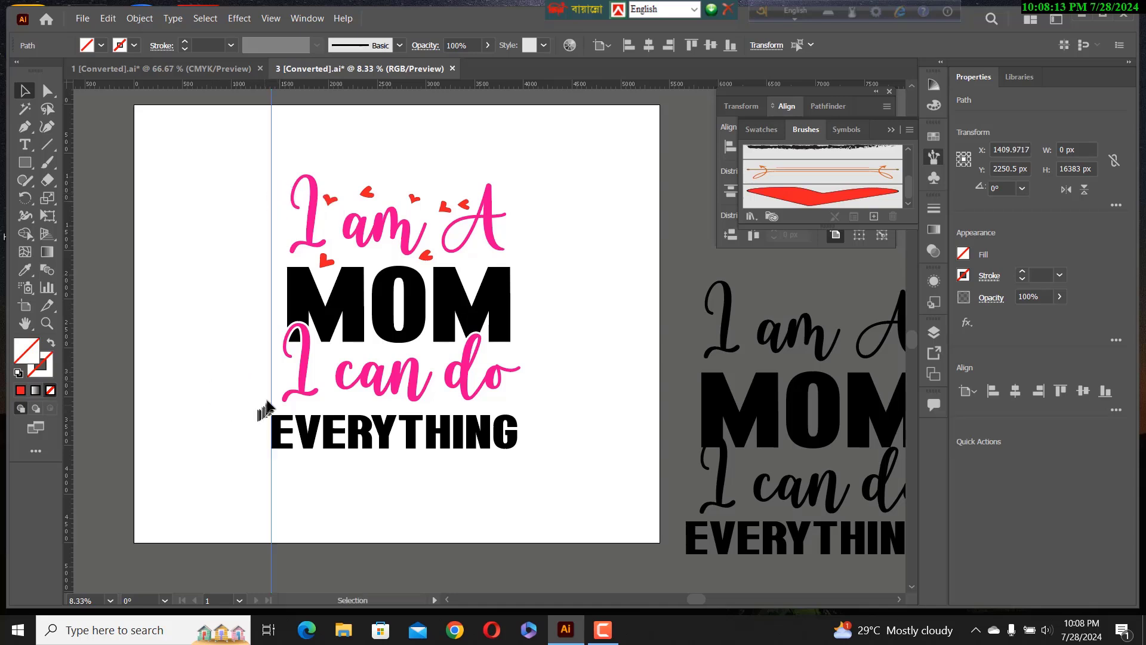
{"action": "left_click_drag", "start_coordinate": [270, 260], "coordinate": [285, 263]}
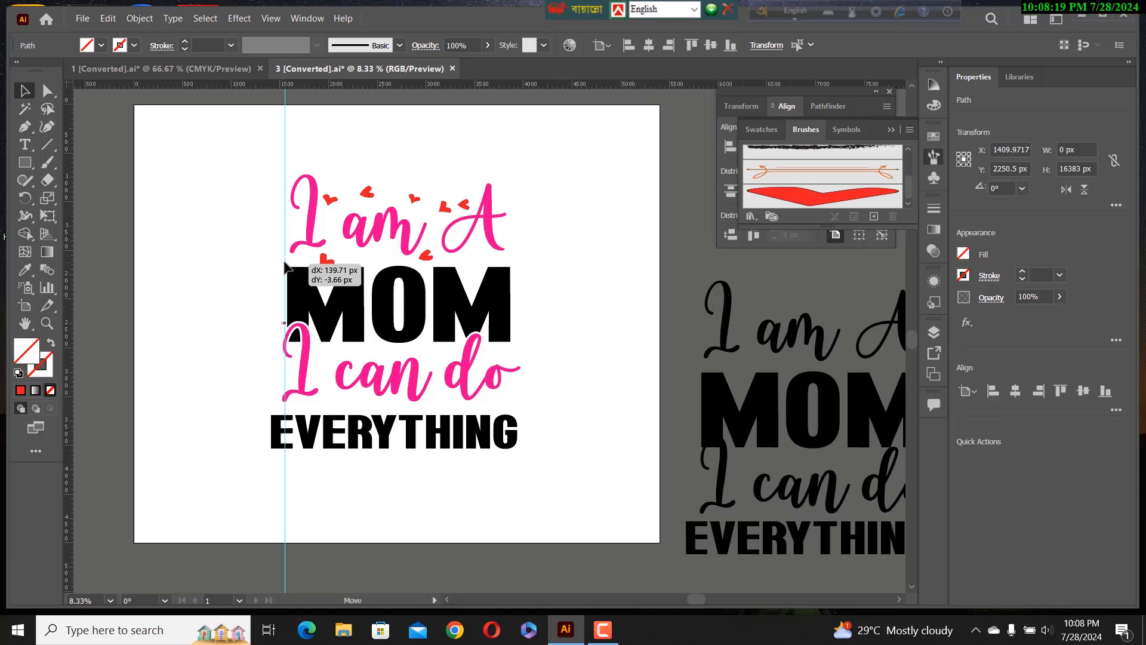
{"action": "left_click_drag", "start_coordinate": [285, 263], "coordinate": [285, 263]}
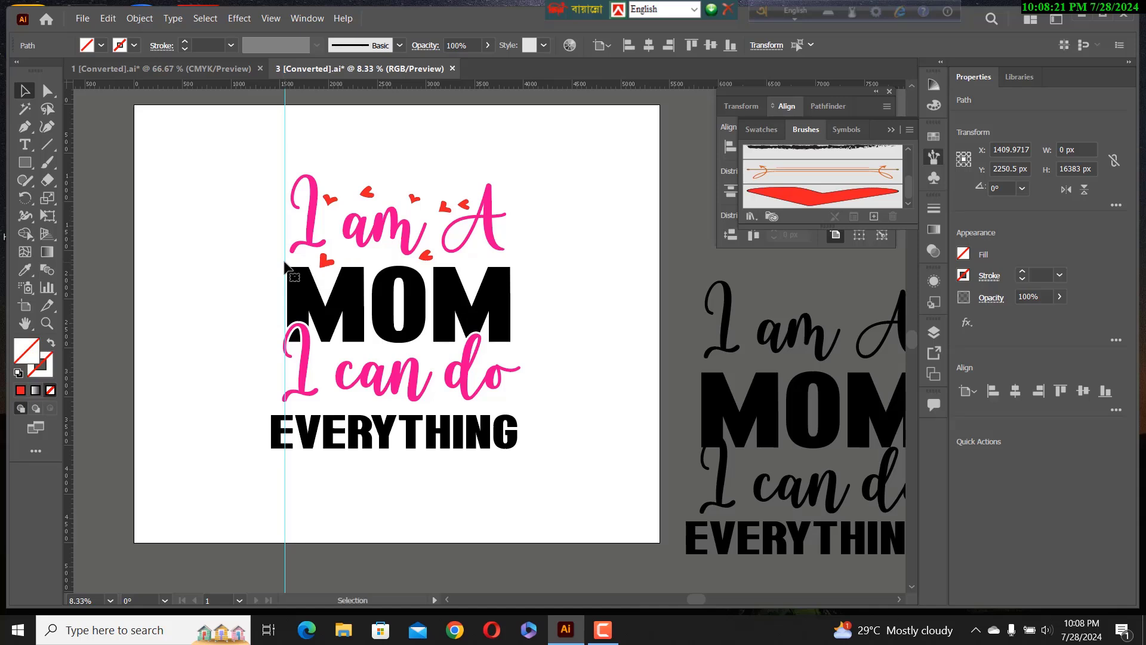
{"action": "left_click_drag", "start_coordinate": [75, 220], "coordinate": [512, 284]}
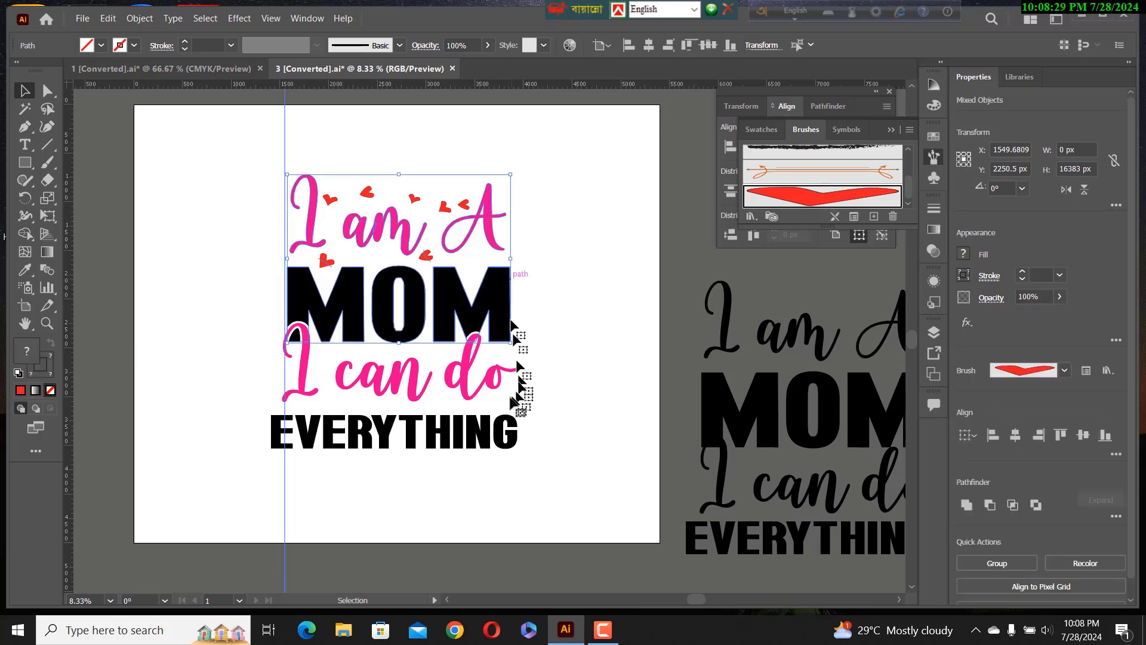
- Narrow the word "EVERYTHING" from its left side so it starts at the vertical guide
{"action": "left_click", "coordinate": [311, 445]}
{"action": "left_click_drag", "start_coordinate": [270, 431], "coordinate": [289, 433]}
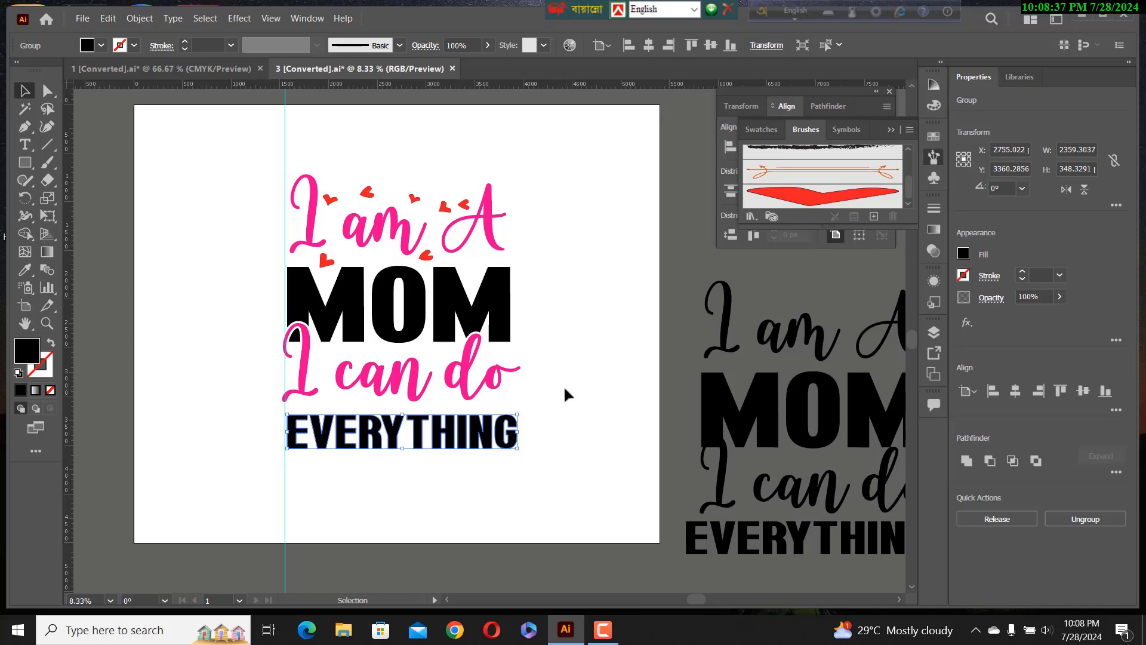
{"action": "left_click", "coordinate": [563, 387]}
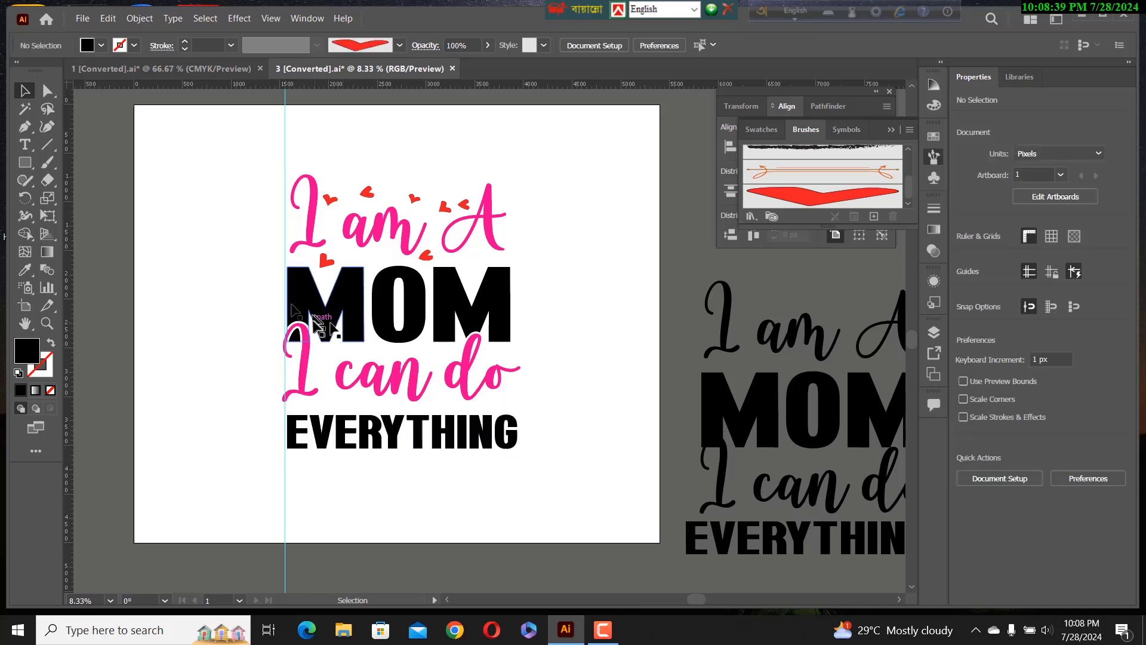
- Check the right edge of "MOM" with a second vertical guide and delete both vertical guides
{"action": "left_click_drag", "start_coordinate": [71, 193], "coordinate": [512, 244]}
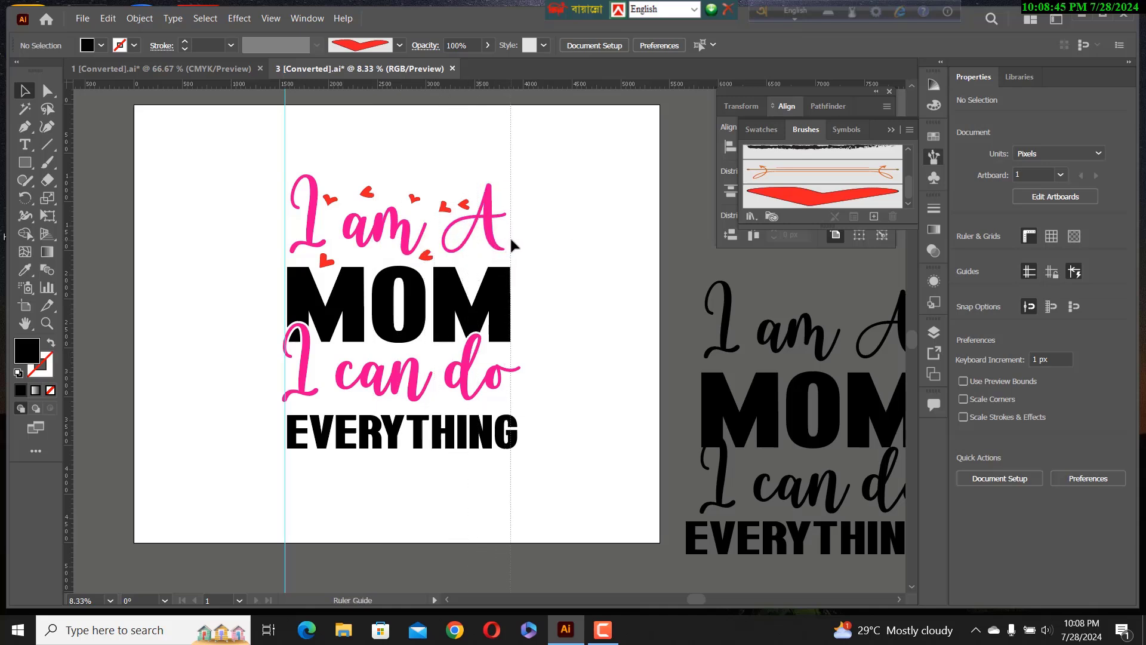
{"action": "left_click_drag", "start_coordinate": [511, 242], "coordinate": [104, 230]}
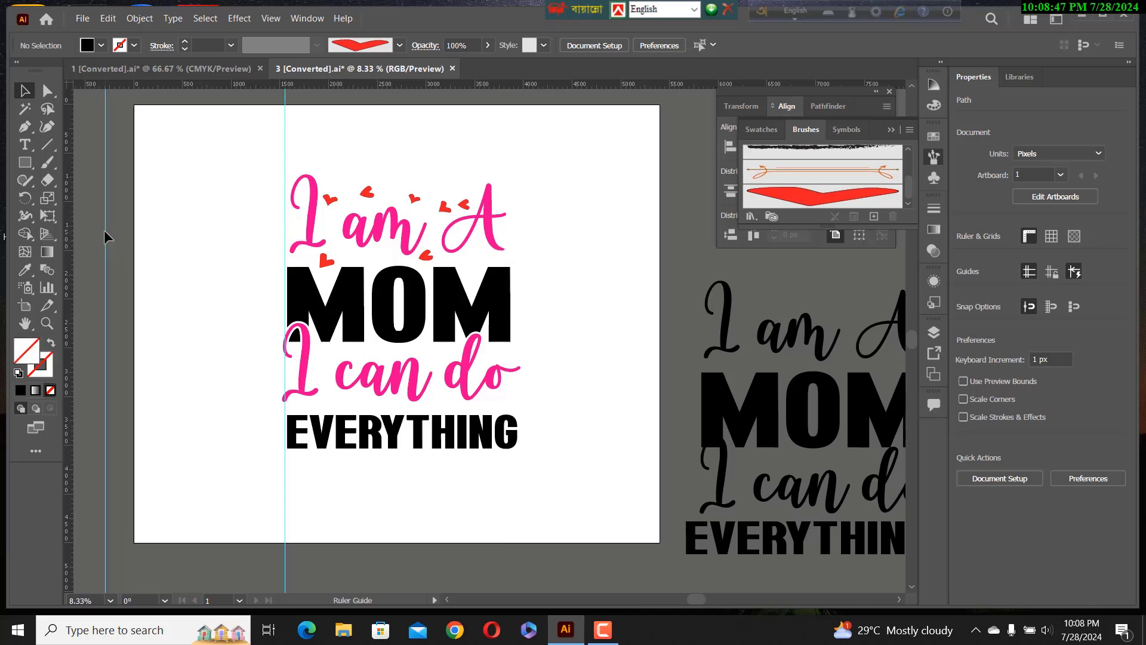
{"action": "key", "text": "Delete"}
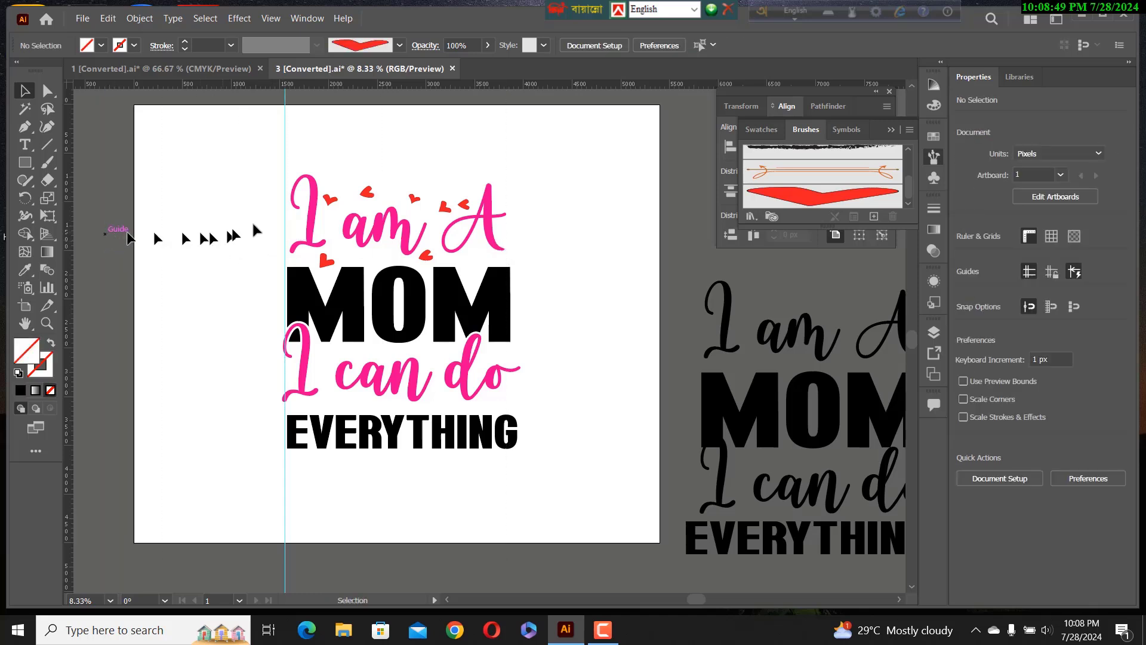
{"action": "left_click", "coordinate": [285, 179]}
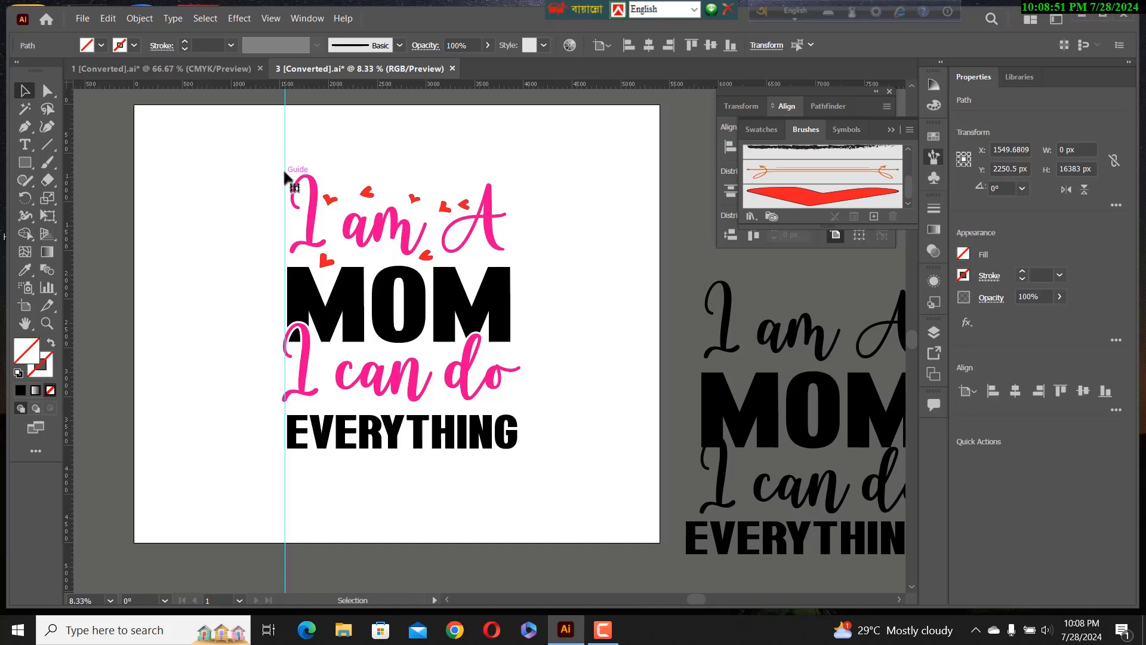
{"action": "key", "text": "Delete"}
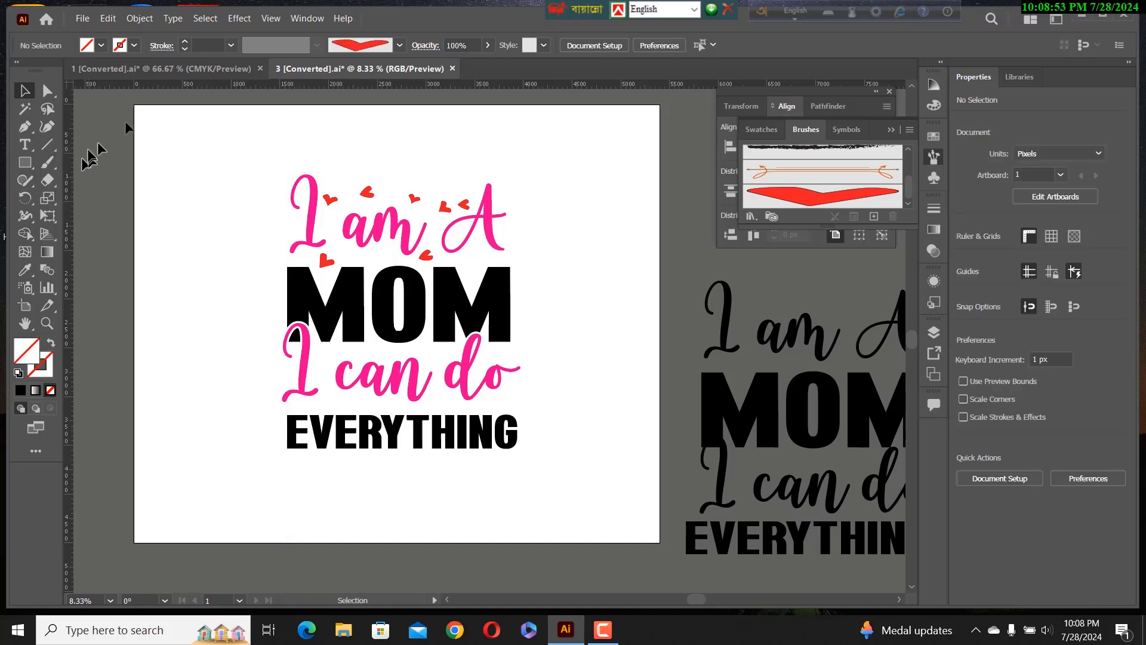
- Place a horizontal guide along the top of "I am A" and paint more small red hearts between its letters
{"action": "left_click_drag", "start_coordinate": [137, 90], "coordinate": [181, 174]}
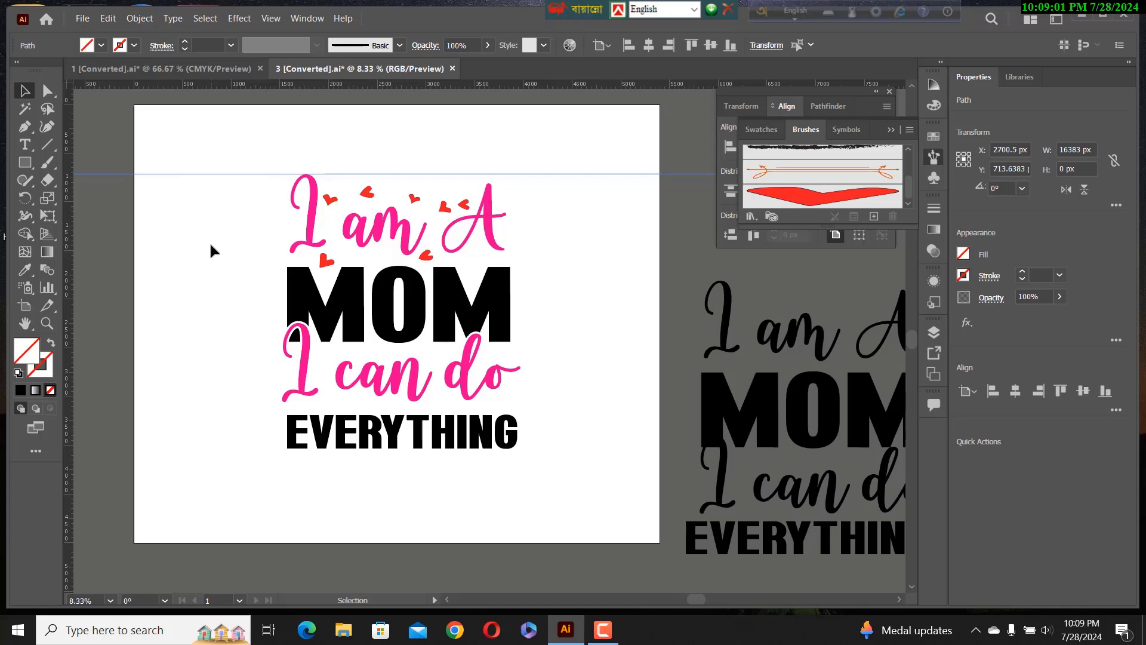
{"action": "left_click", "coordinate": [48, 163]}
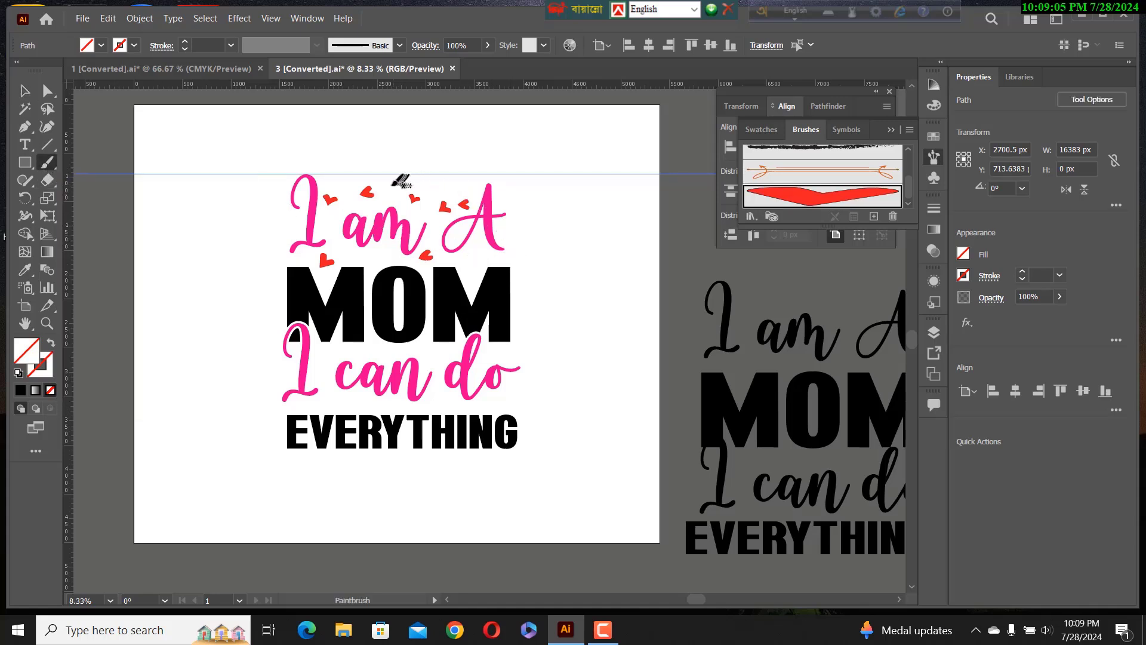
{"action": "left_click_drag", "start_coordinate": [391, 188], "coordinate": [393, 195]}
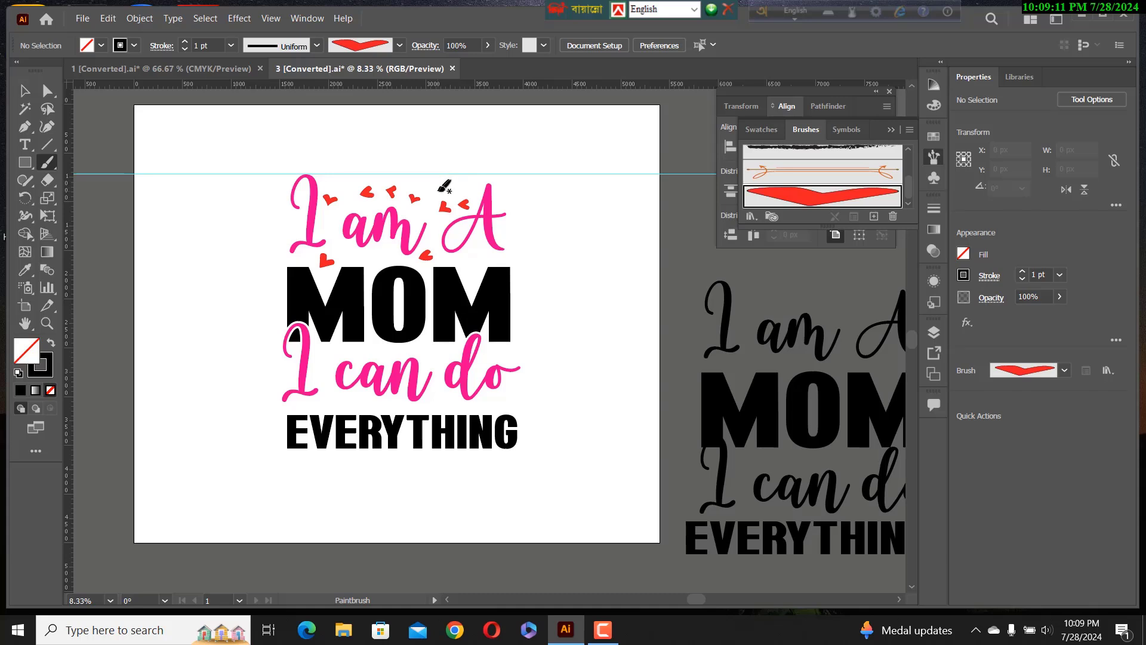
{"action": "left_click_drag", "start_coordinate": [441, 190], "coordinate": [446, 182]}
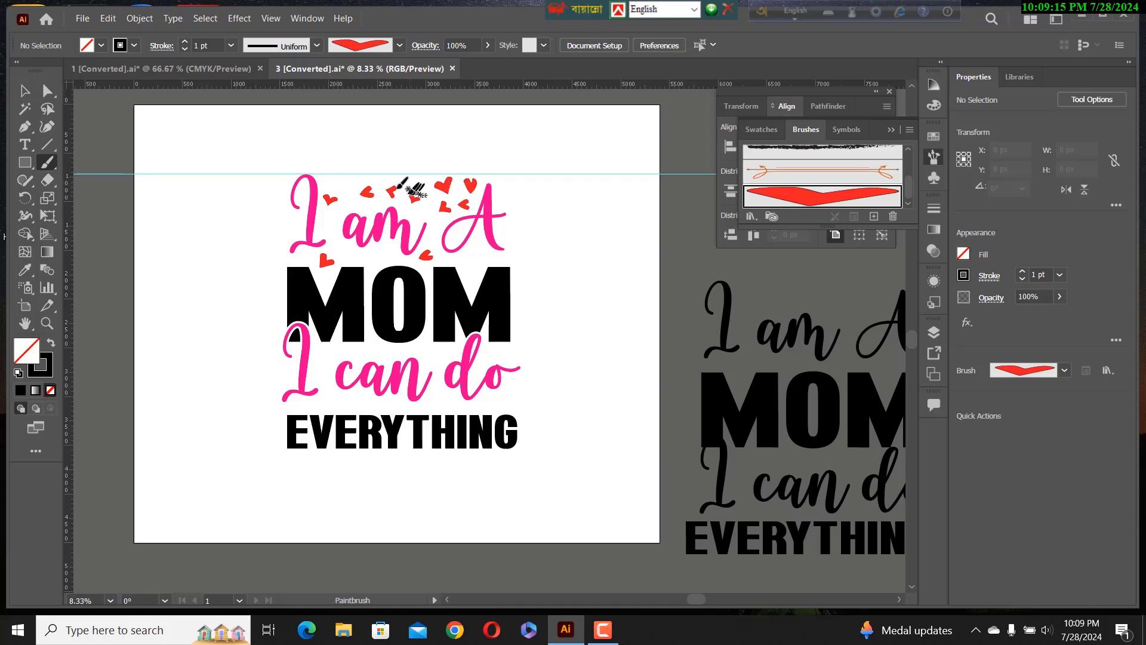
{"action": "left_click_drag", "start_coordinate": [347, 182], "coordinate": [341, 186]}
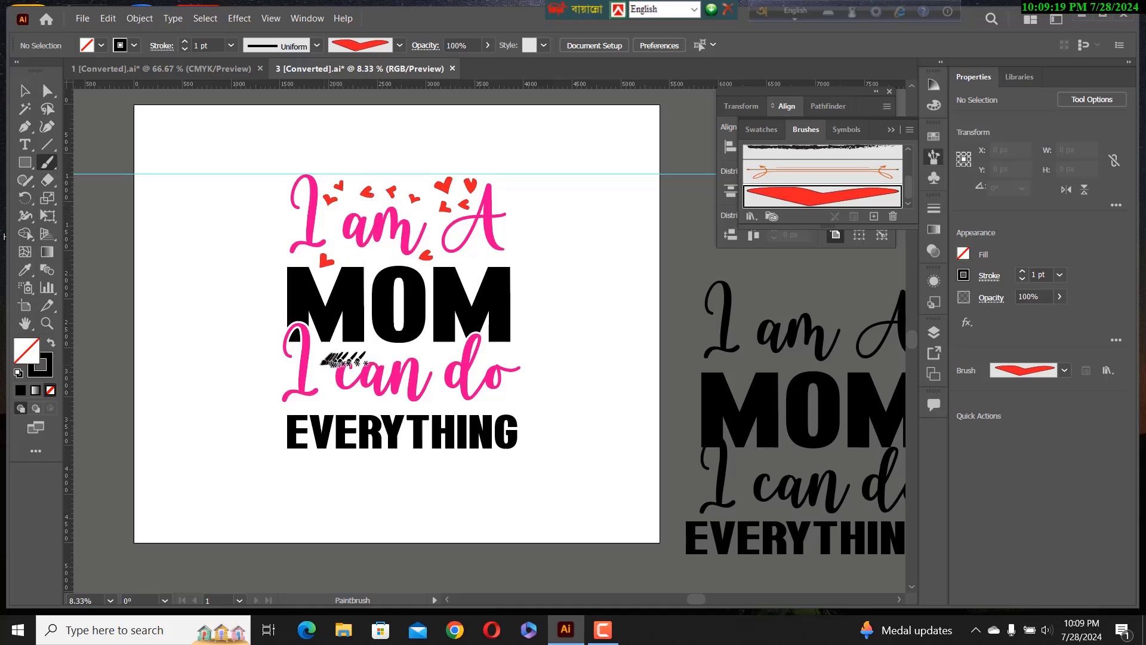
- Paint small red hearts around the letters of "I can do" and nudge the one beside the "I" slightly toward "can"
{"action": "left_click_drag", "start_coordinate": [326, 359], "coordinate": [327, 352]}
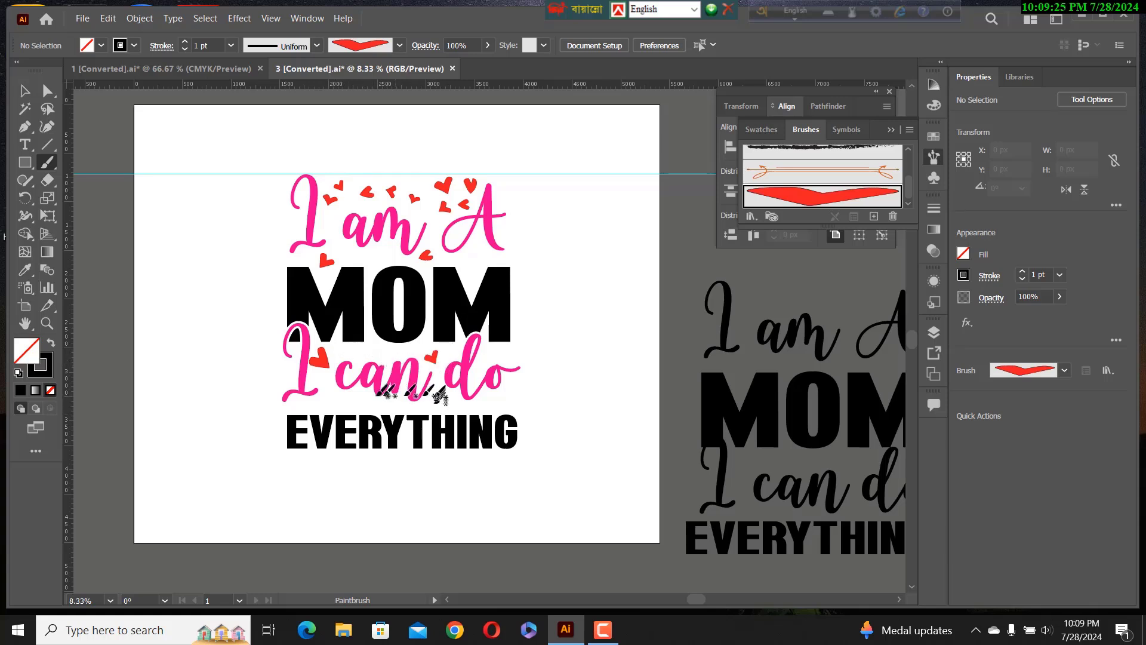
{"action": "left_click_drag", "start_coordinate": [332, 399], "coordinate": [338, 391]}
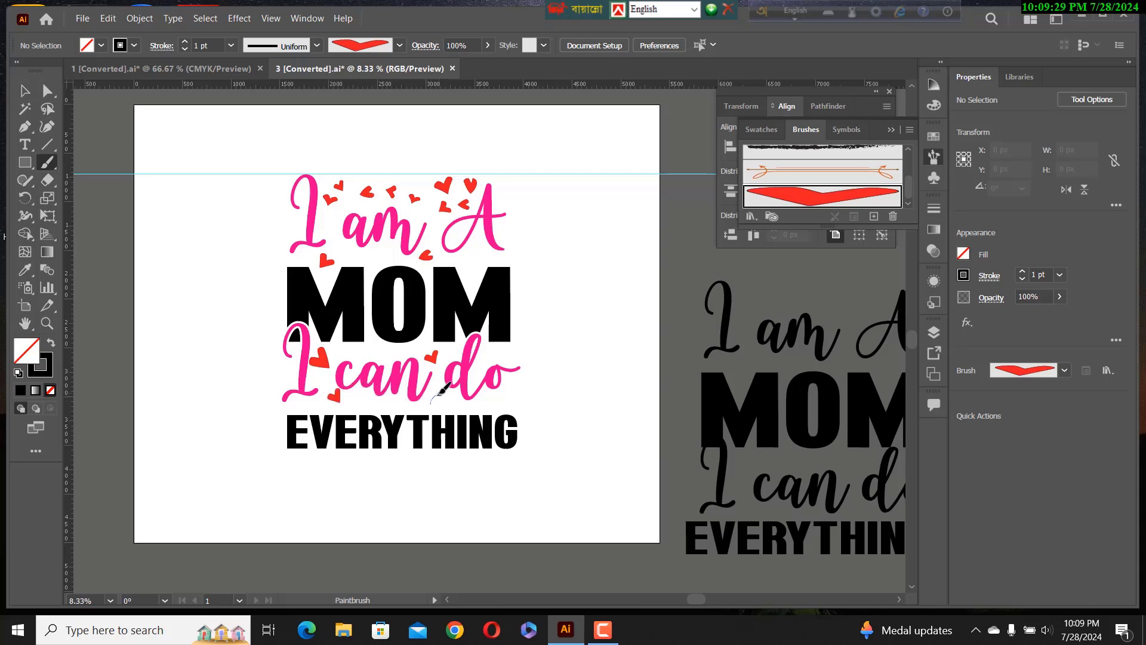
{"action": "left_click_drag", "start_coordinate": [431, 402], "coordinate": [435, 392]}
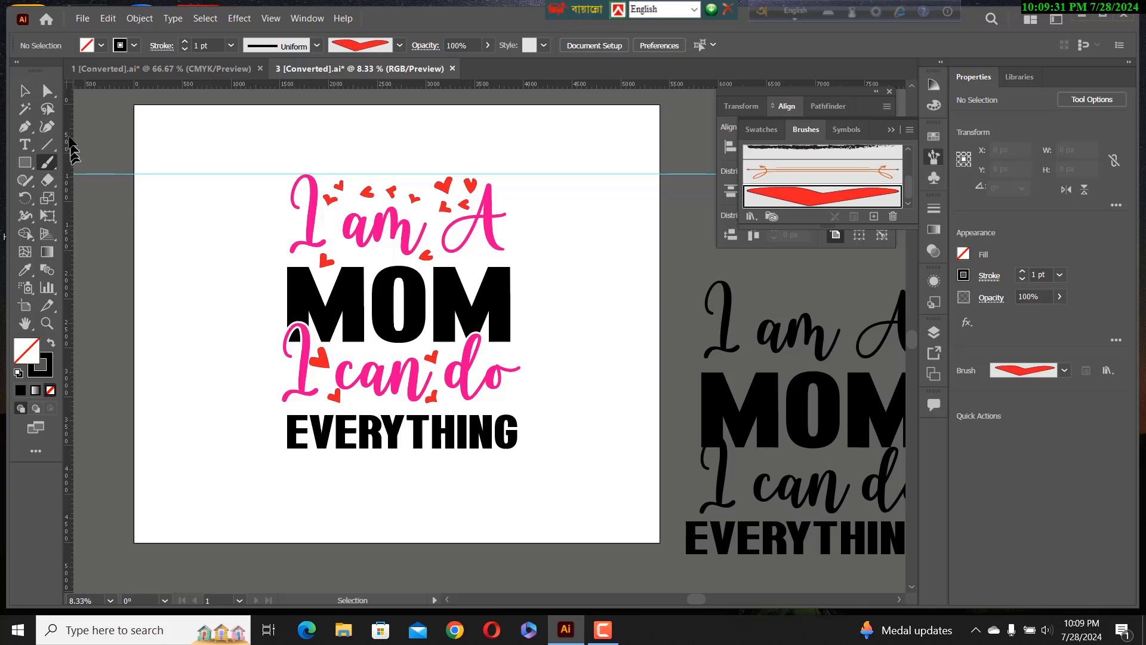
{"action": "left_click", "coordinate": [23, 91]}
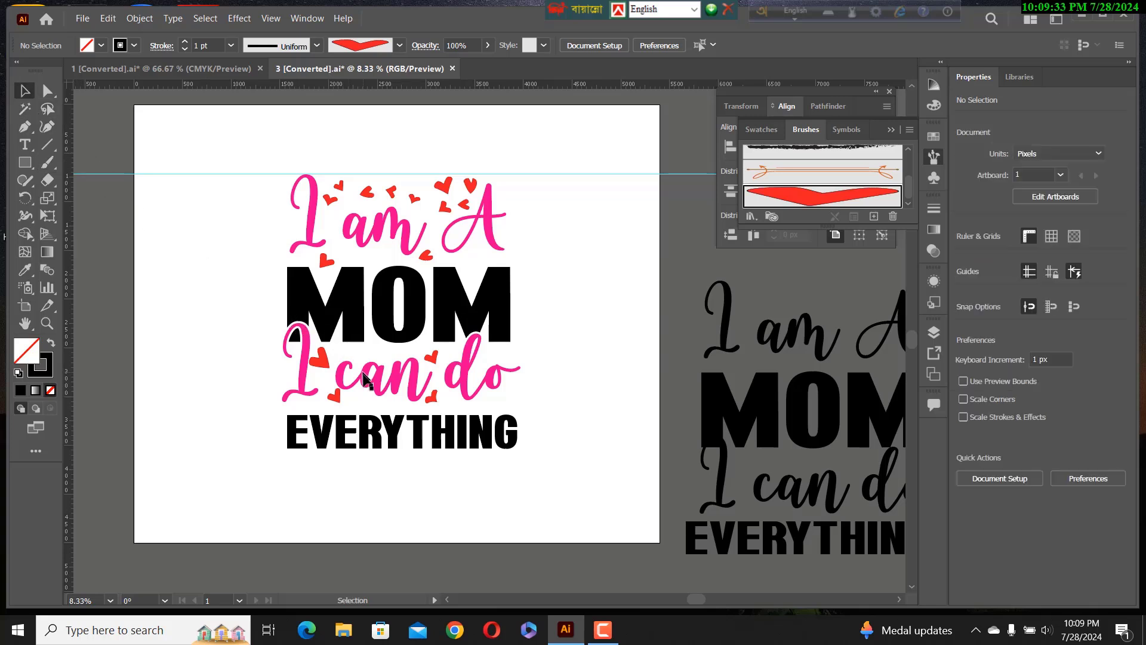
{"action": "left_click_drag", "start_coordinate": [328, 369], "coordinate": [327, 367]}
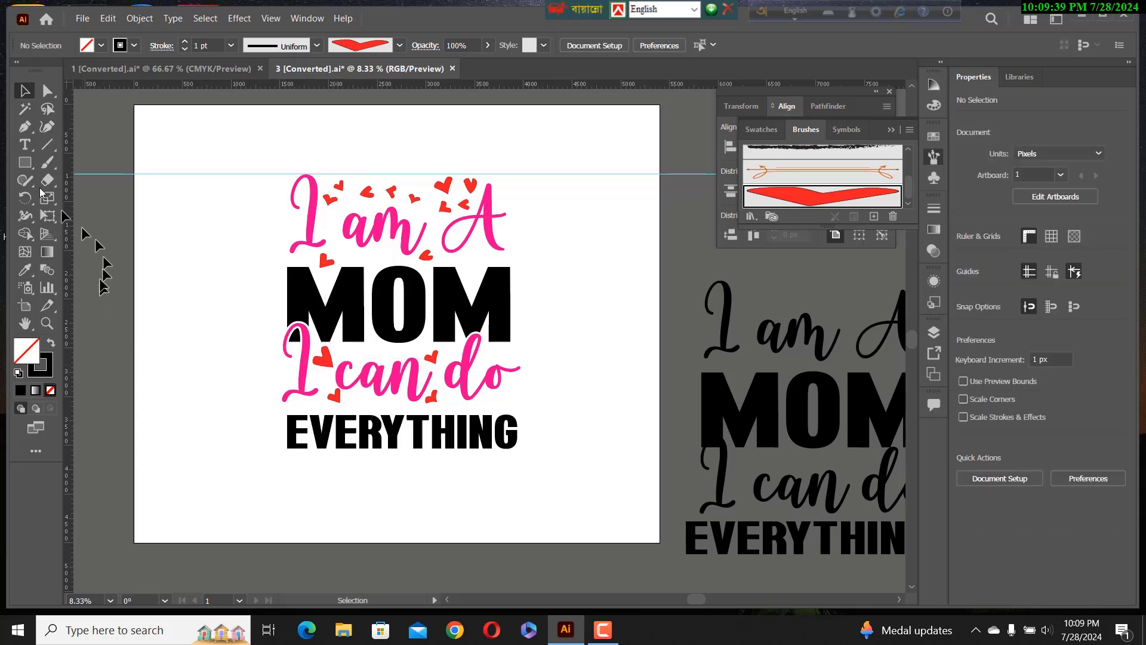
- Draw a circle about 267 px in diameter on the empty artboard area right of the text
{"action": "left_click", "coordinate": [25, 162]}
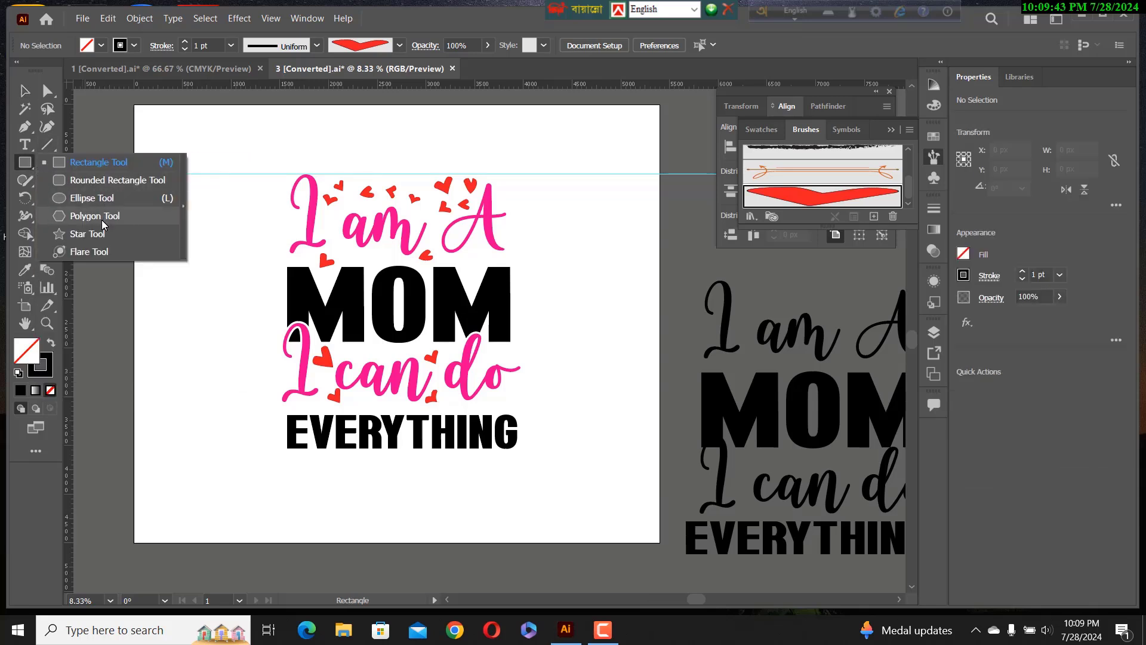
{"action": "left_click", "coordinate": [93, 198]}
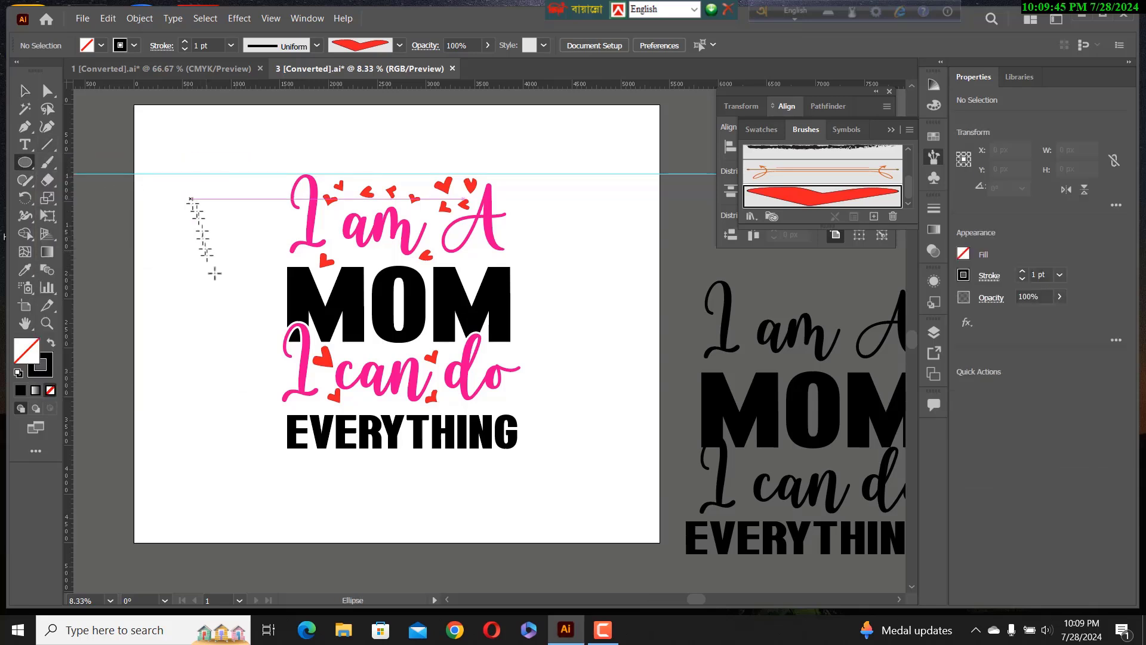
{"action": "mouse_move", "coordinate": [563, 342]}
{"action": "left_mouse_down"}
{"action": "mouse_move", "coordinate": [591, 361]}
{"action": "mouse_move", "coordinate": [578, 354]}
{"action": "left_mouse_up"}
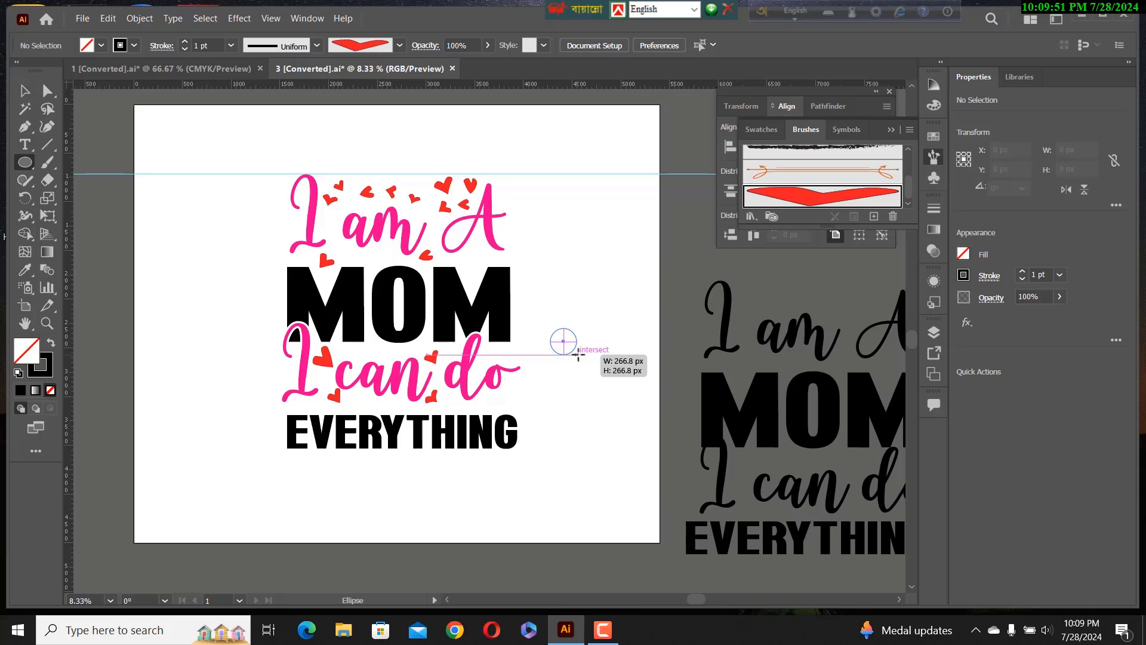
{"action": "left_click_drag", "start_coordinate": [578, 354], "coordinate": [578, 353]}
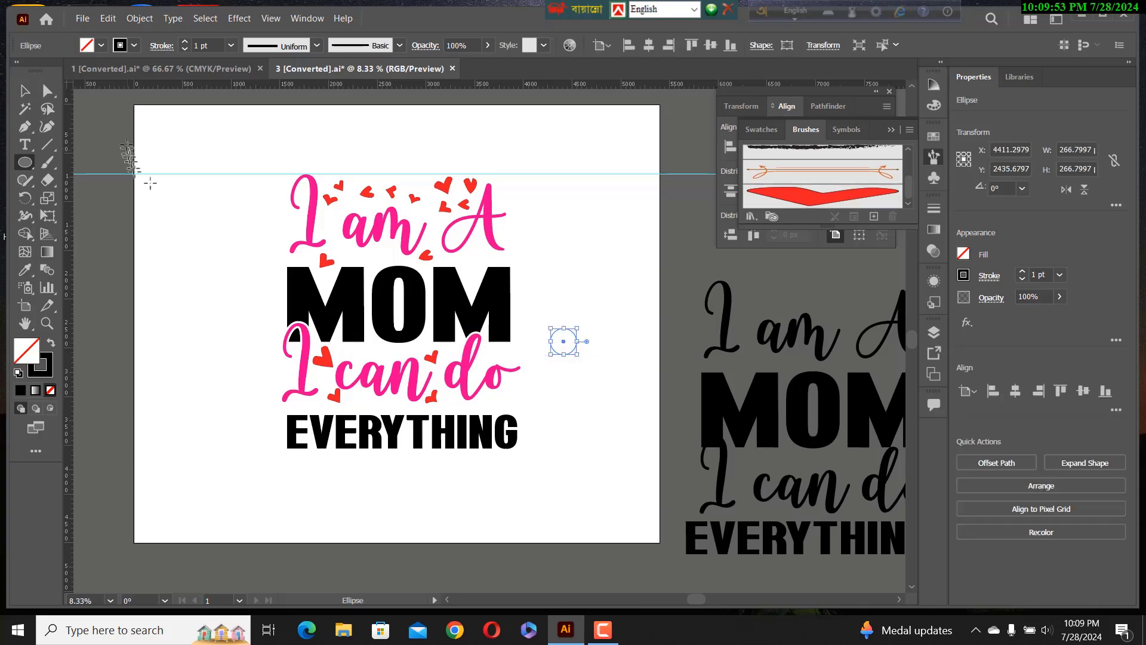
- Fill the circle with the black swatch and scale it down proportionally to about 189 px
{"action": "left_click", "coordinate": [102, 45]}
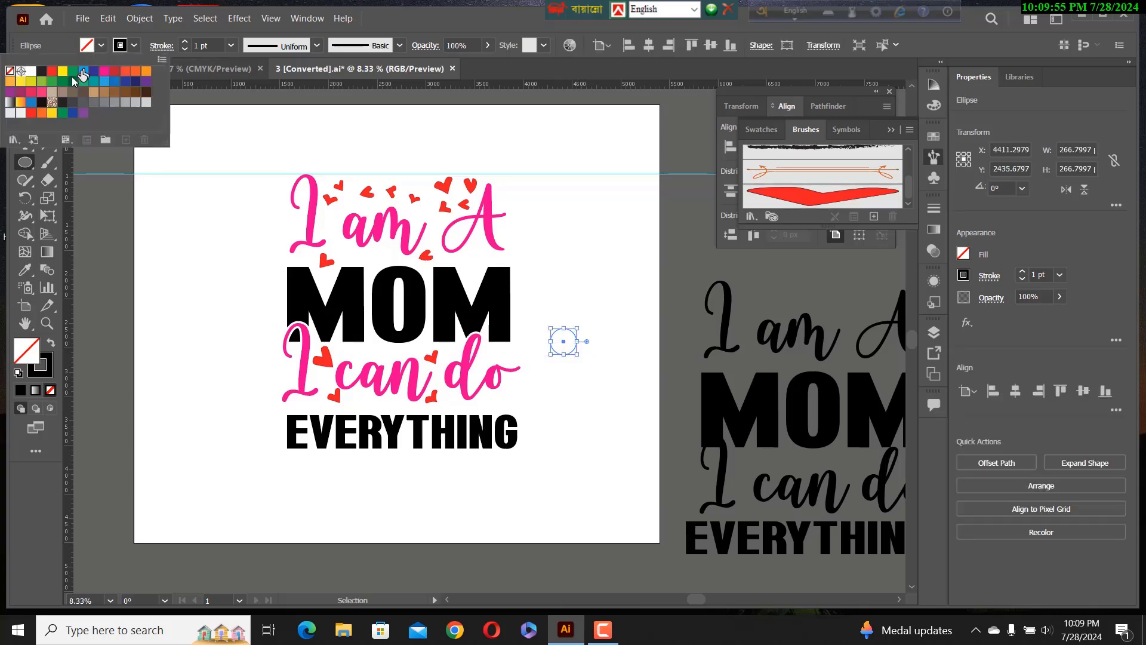
{"action": "left_click", "coordinate": [40, 71]}
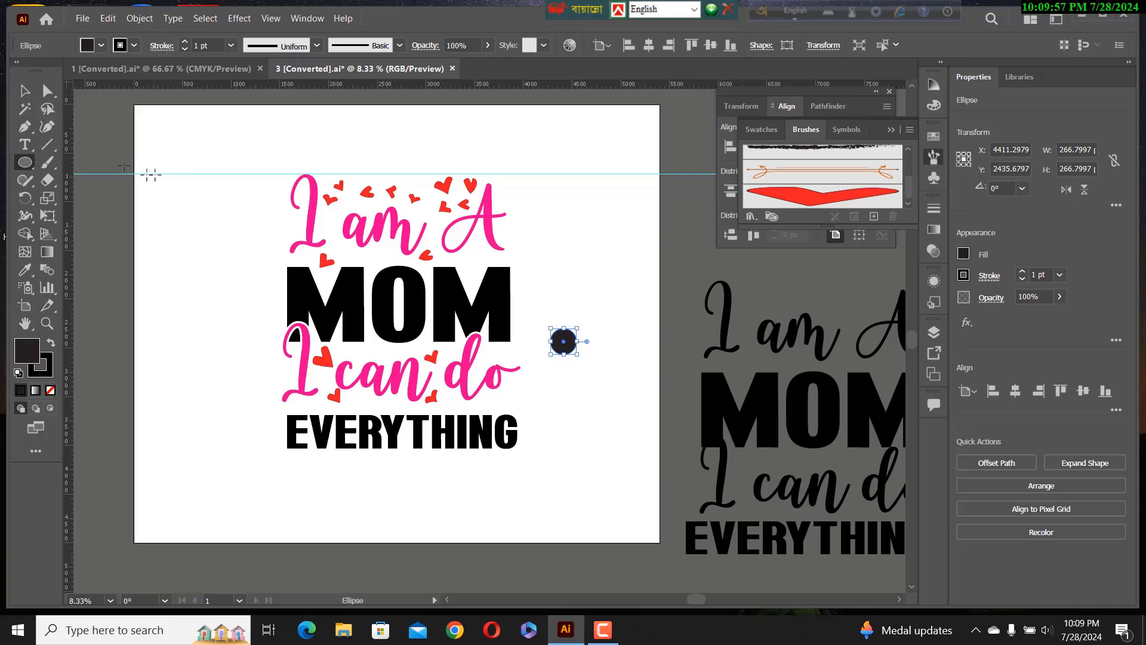
{"action": "left_click", "coordinate": [26, 93]}
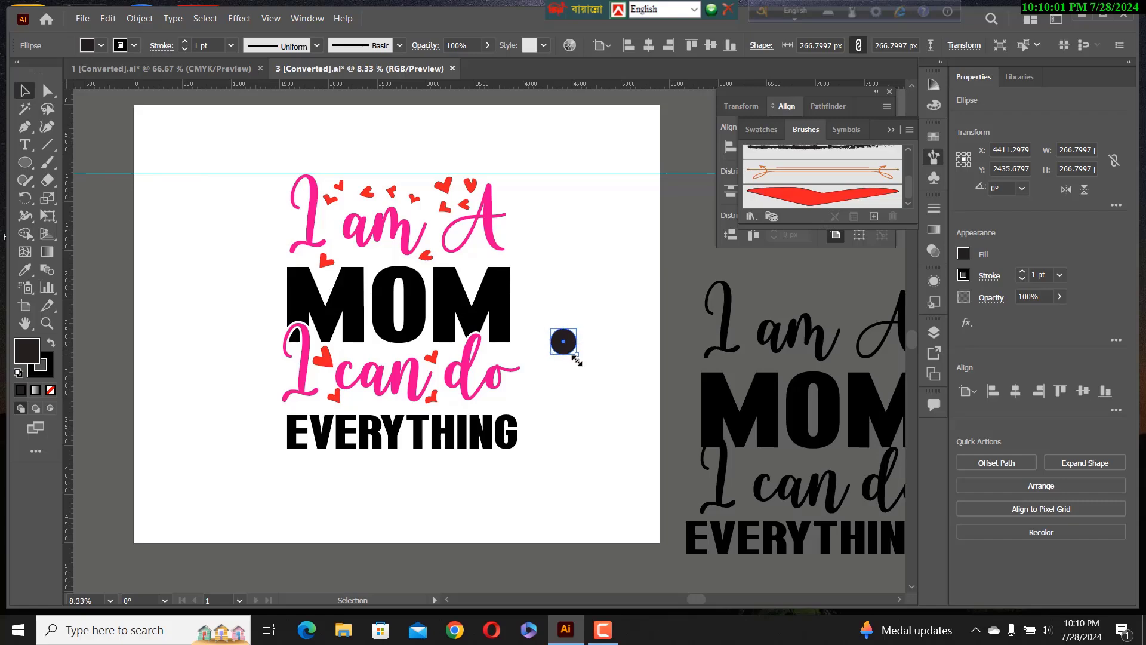
{"action": "left_click_drag", "start_coordinate": [576, 359], "coordinate": [575, 356]}
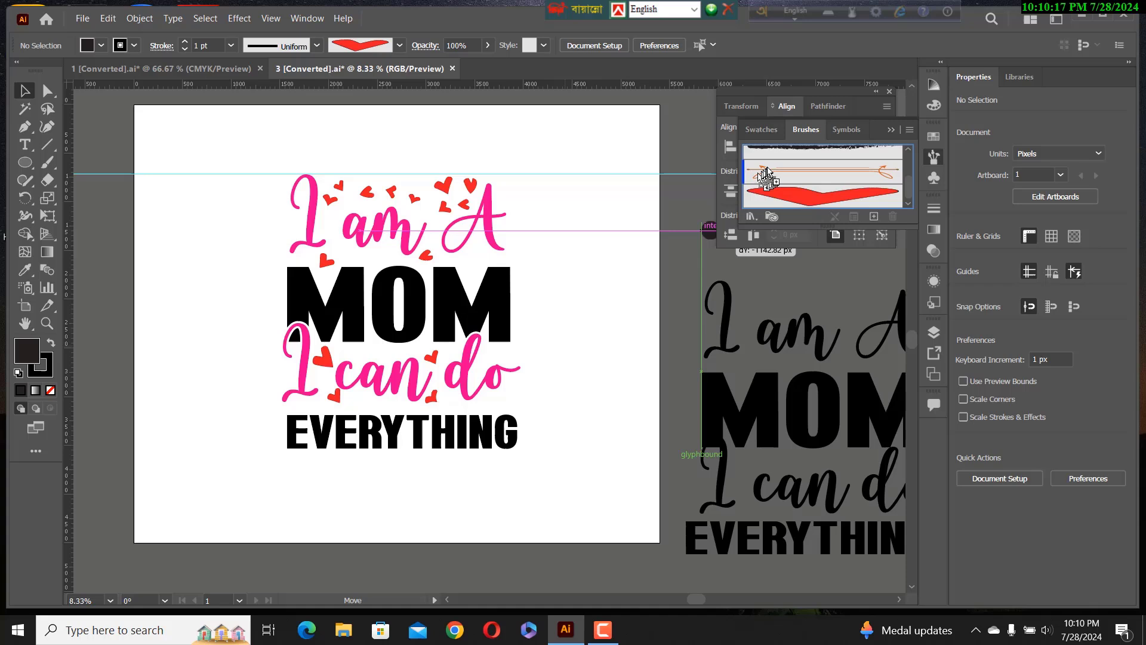
- Create an art brush from the black circle with Scale Proportionately, and delete the original circle from the artboard
{"action": "left_click_drag", "start_coordinate": [767, 176], "coordinate": [767, 177]}
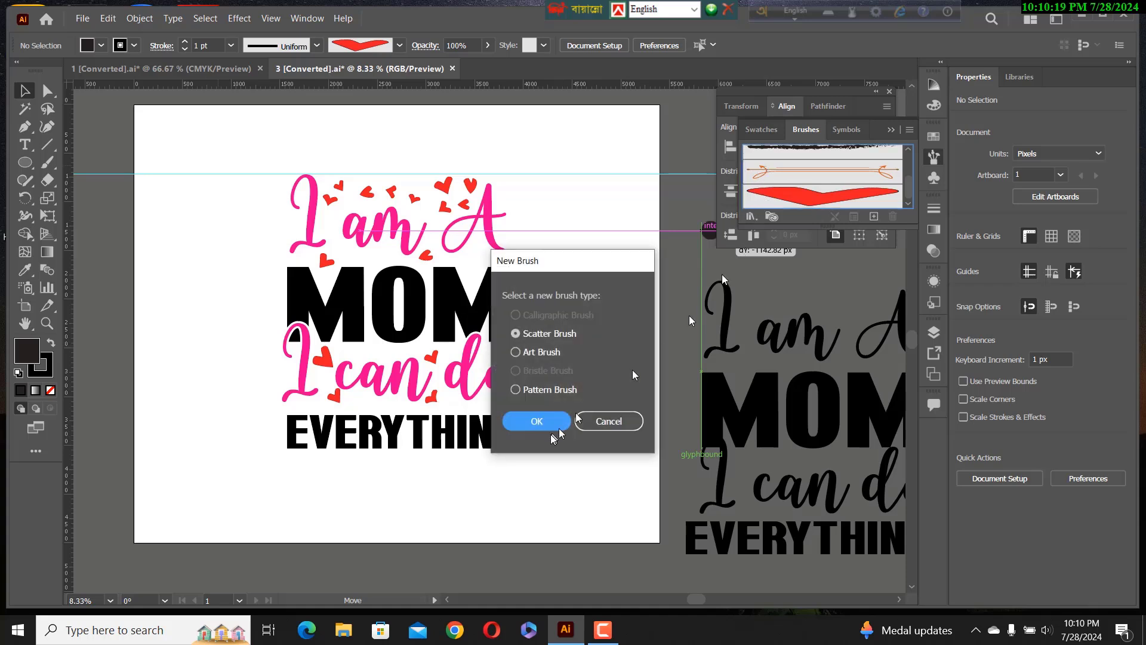
{"action": "left_click", "coordinate": [528, 356]}
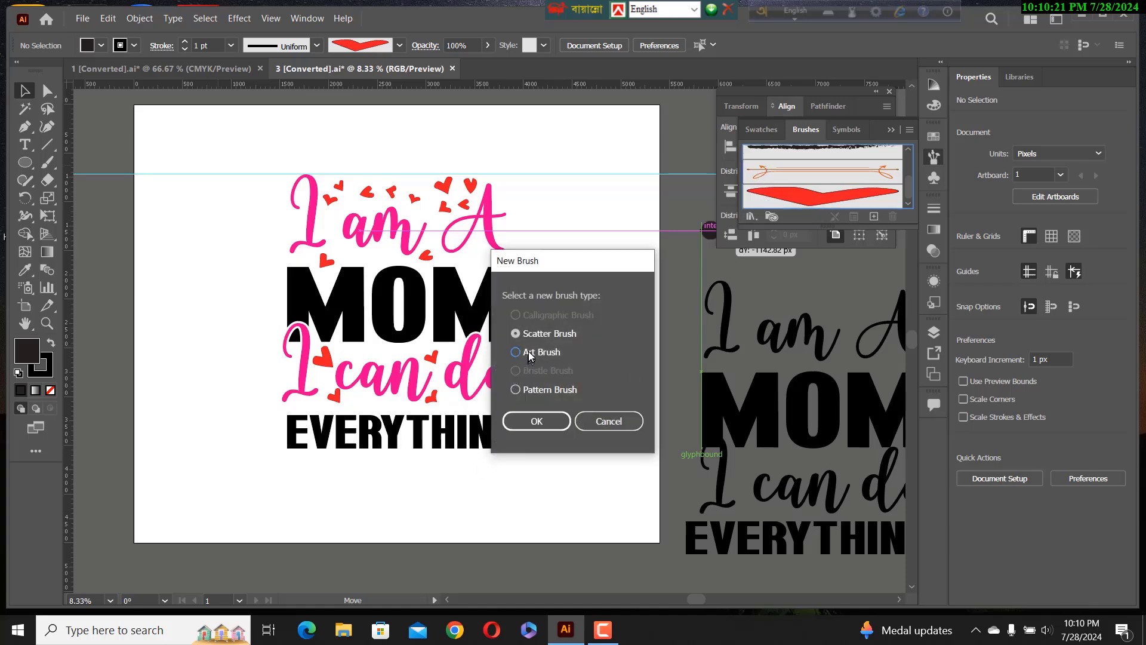
{"action": "left_click", "coordinate": [535, 421]}
{"action": "left_click", "coordinate": [395, 186]}
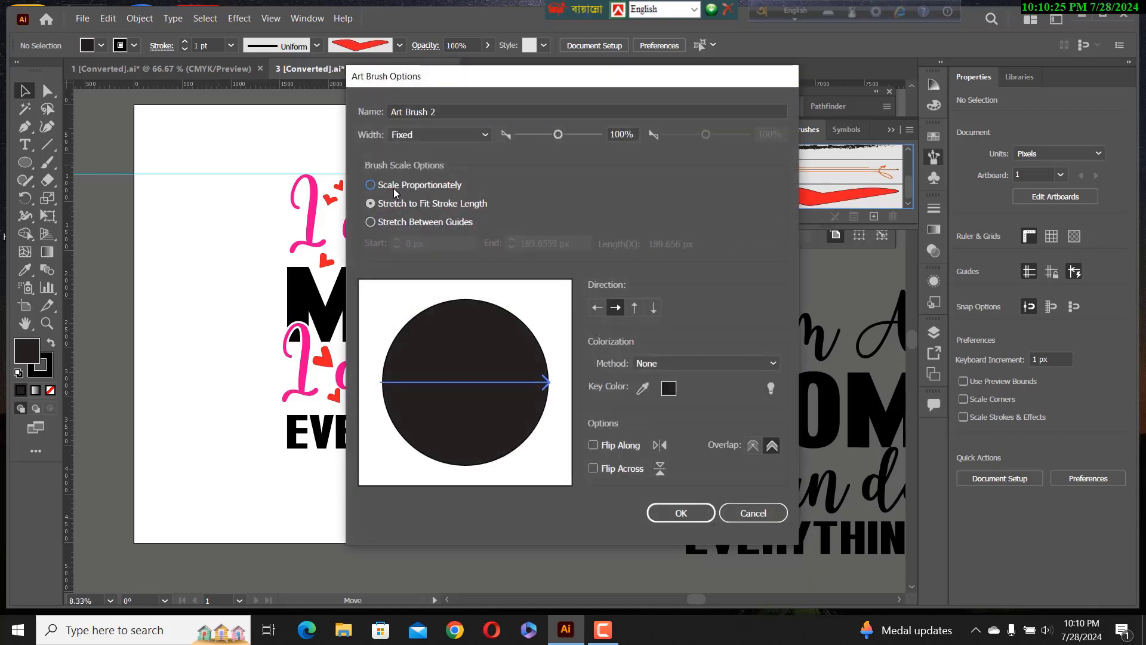
{"action": "left_click", "coordinate": [680, 514]}
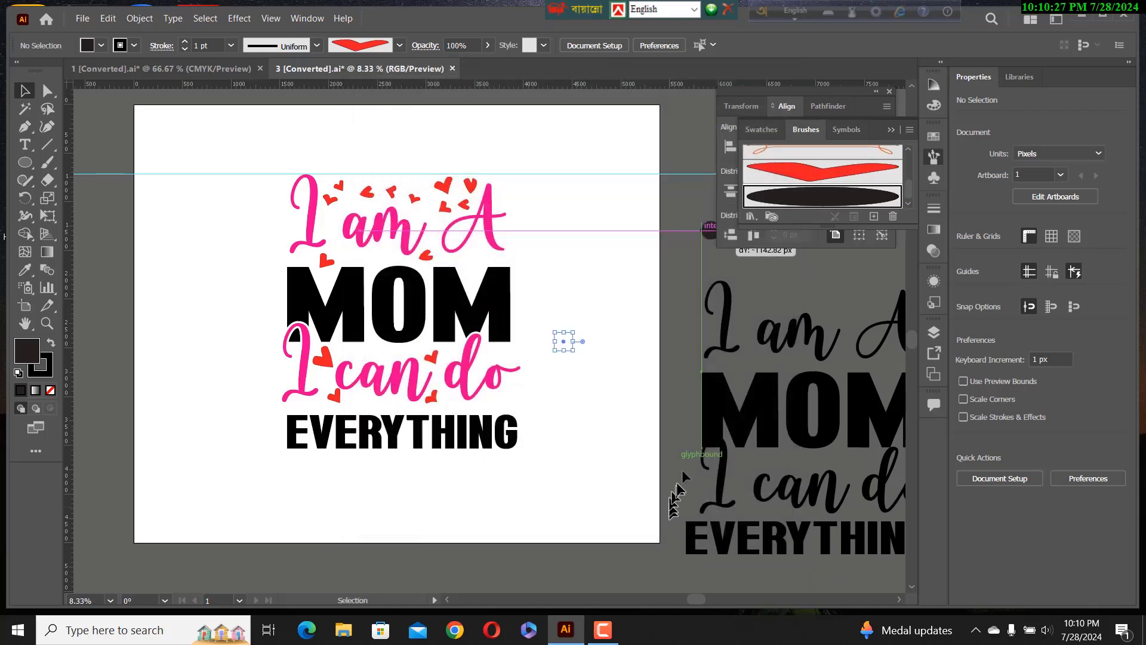
{"action": "left_click", "coordinate": [562, 341]}
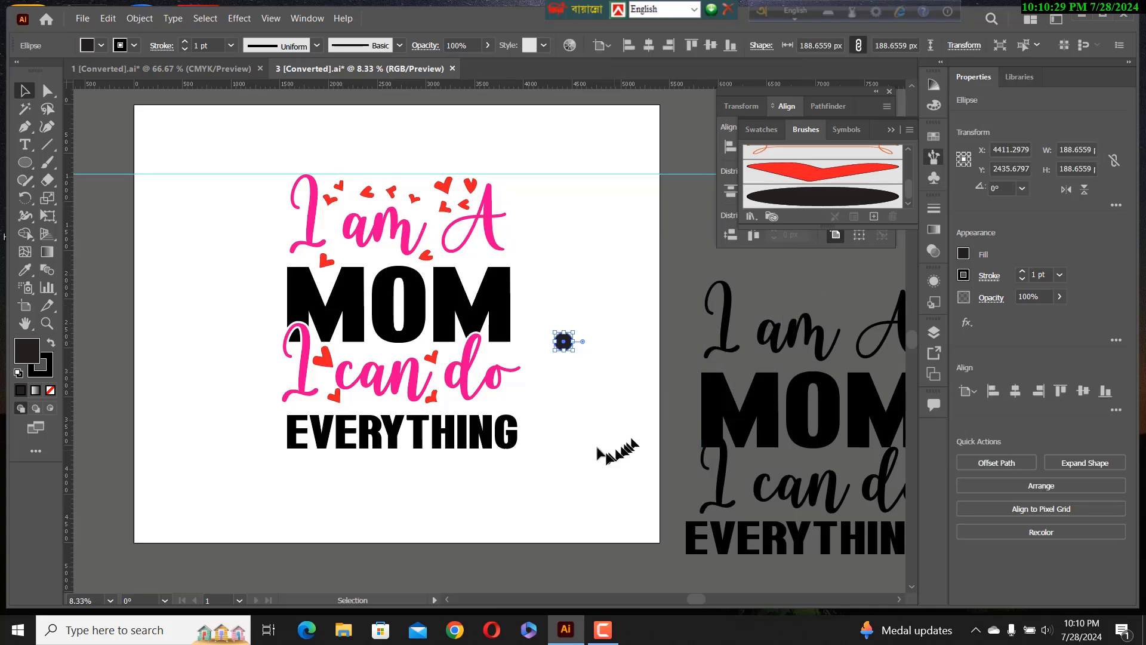
{"action": "key", "text": "Delete"}
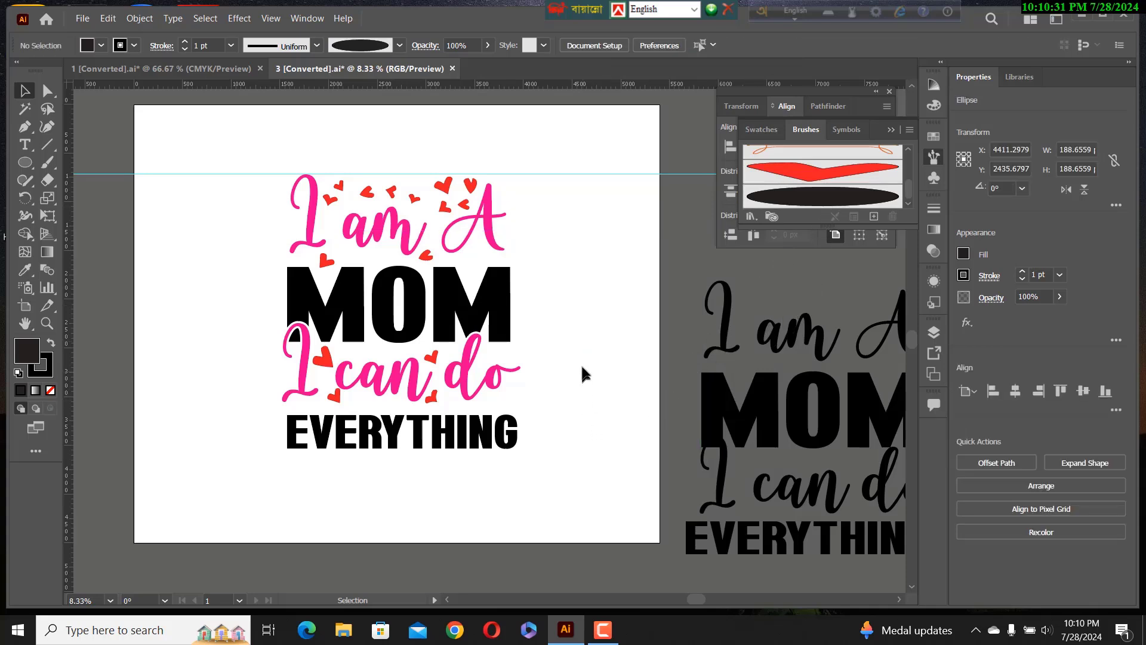
- Paint small black dots around the letters of "I am A" using the black circle art brush with no fill
{"action": "left_click", "coordinate": [795, 197]}
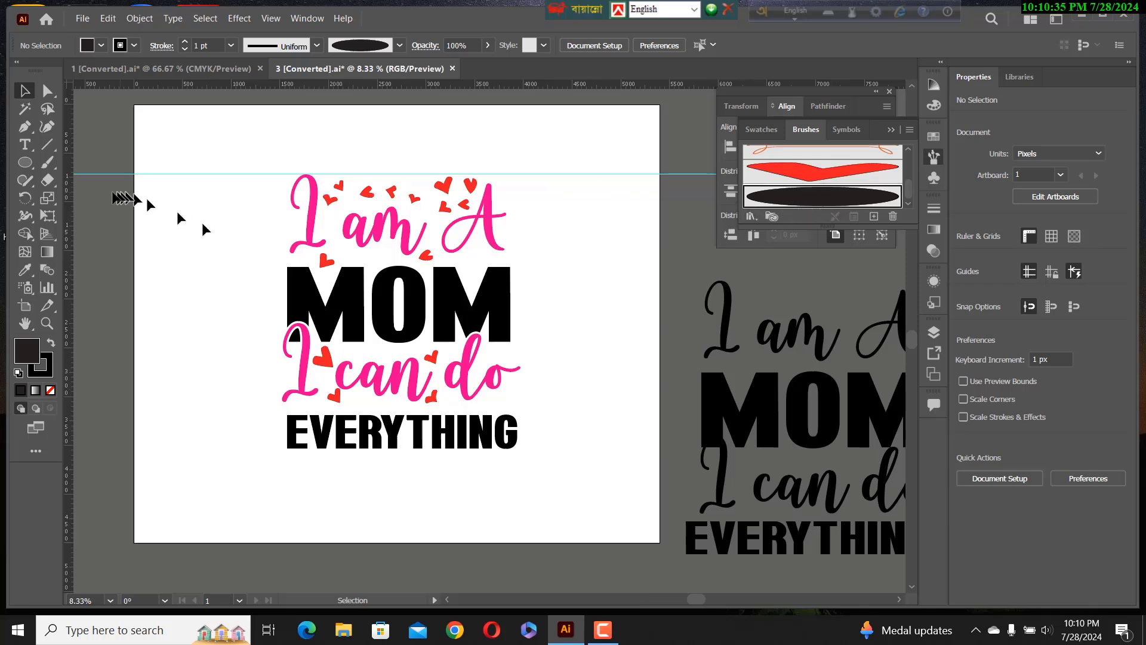
{"action": "left_click", "coordinate": [48, 163]}
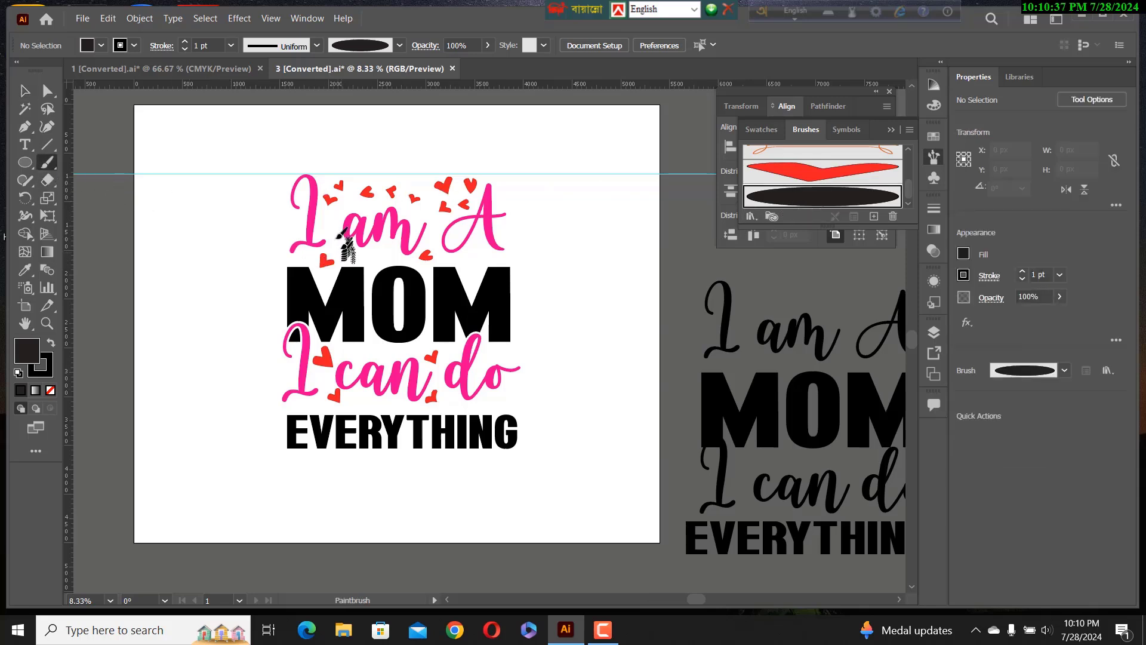
{"action": "key", "text": "slash"}
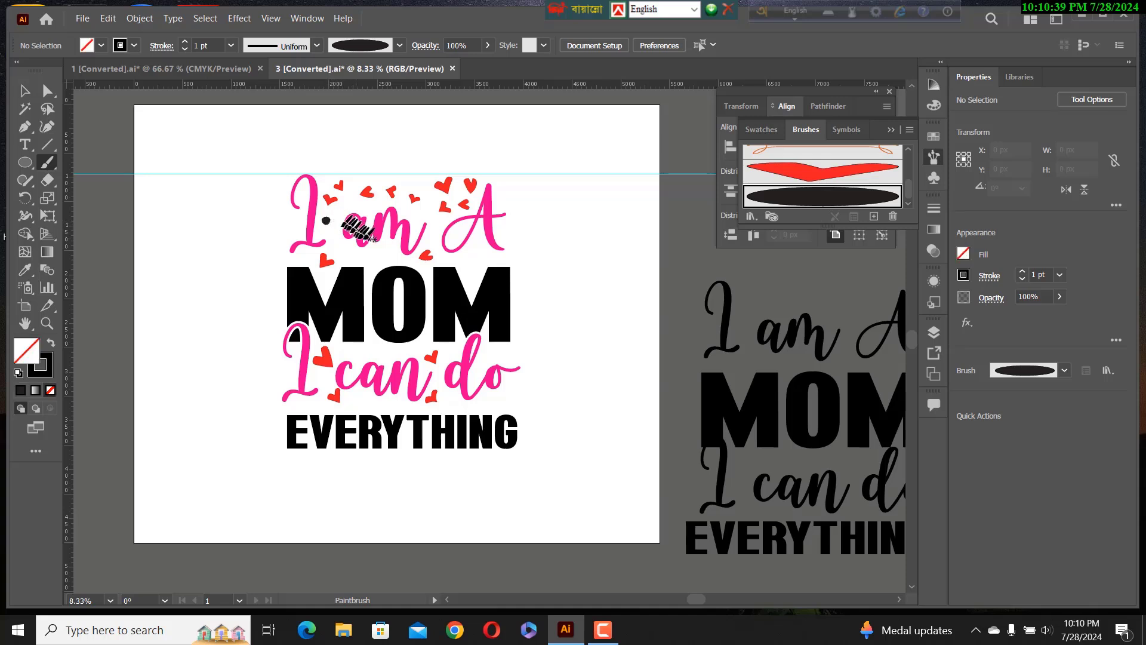
{"action": "left_click", "coordinate": [425, 209]}
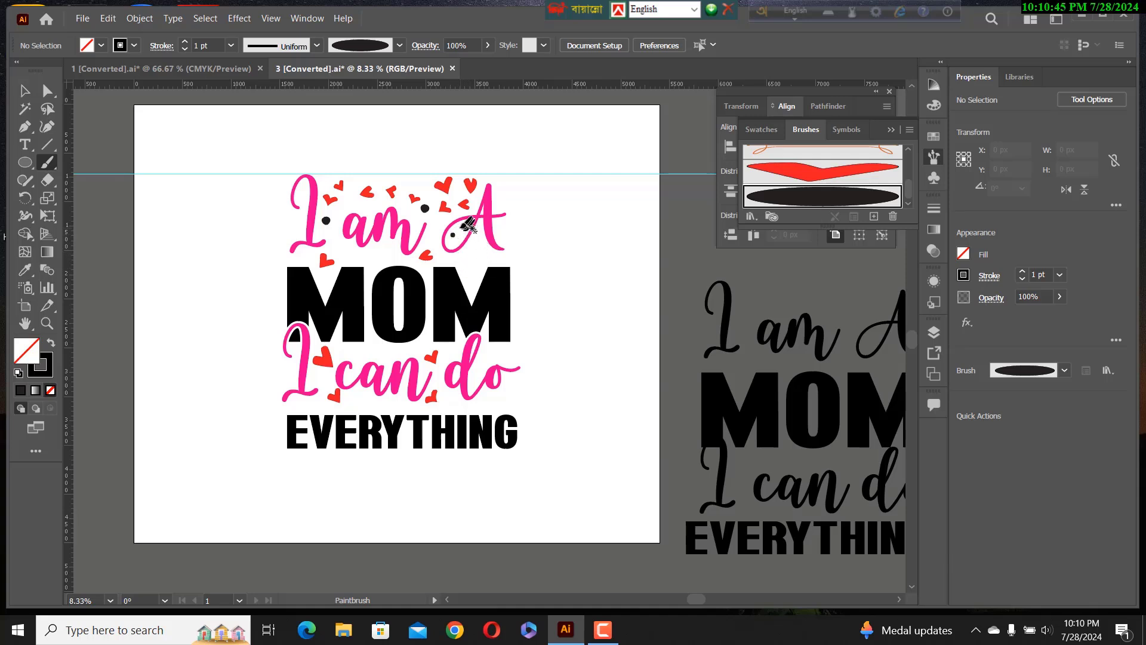
{"action": "left_click", "coordinate": [460, 232]}
{"action": "key", "text": "ctrl"}
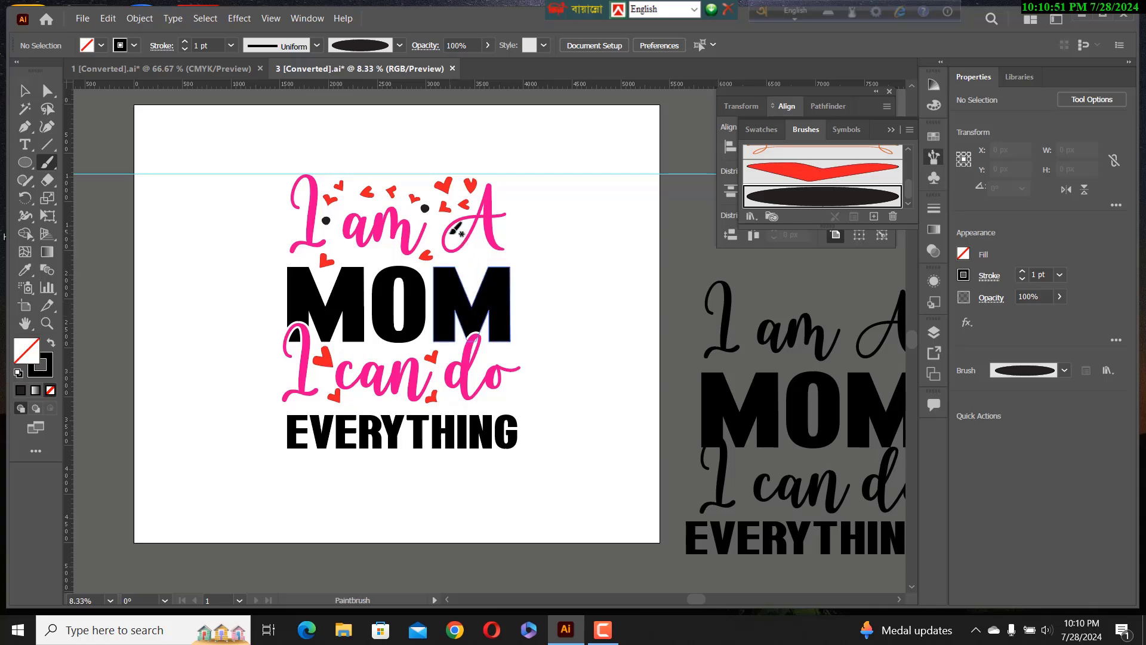
{"action": "left_click", "coordinate": [455, 236]}
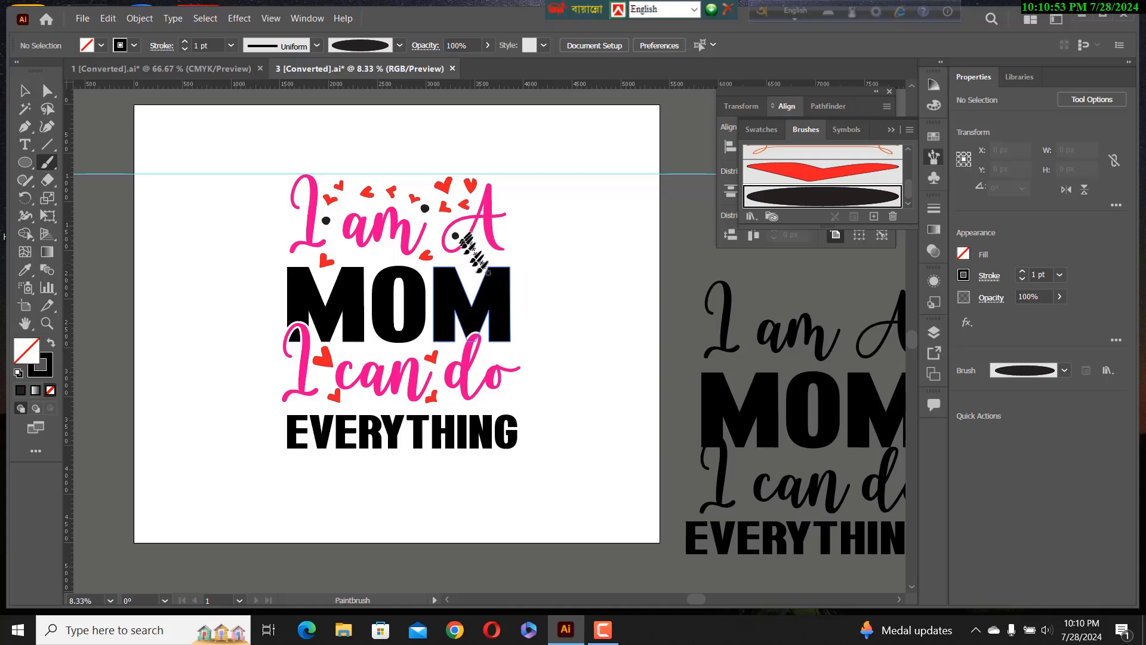
- Paint black dots above the last "M" of "MOM" and in the notches of both "M" letters
{"action": "left_click", "coordinate": [473, 257]}
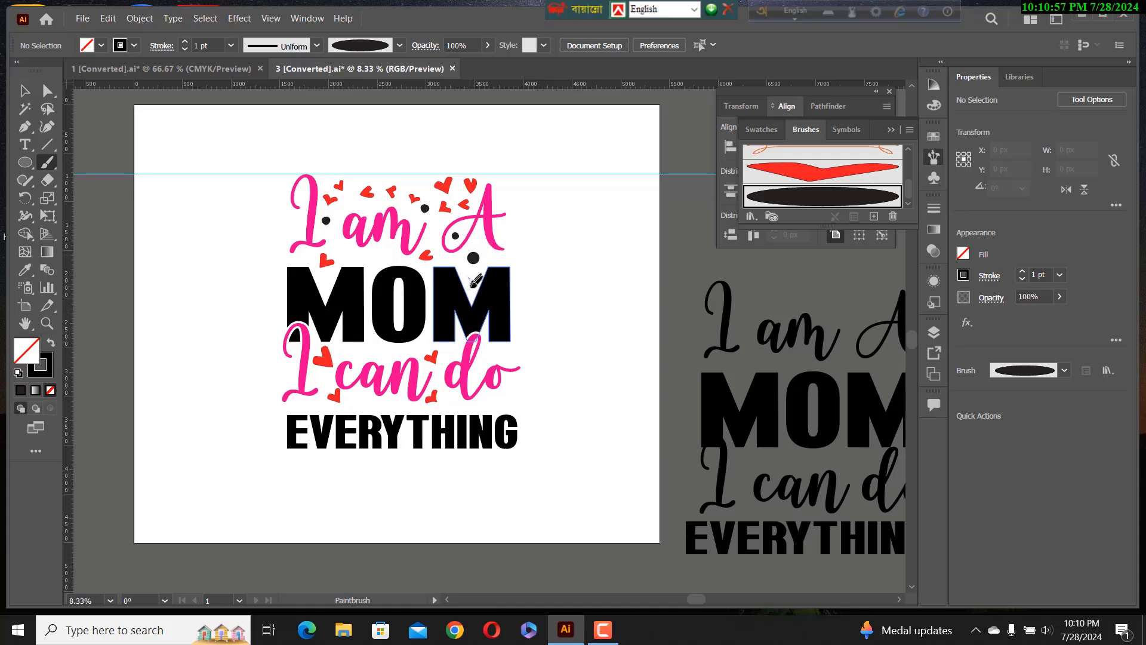
{"action": "left_click", "coordinate": [470, 280]}
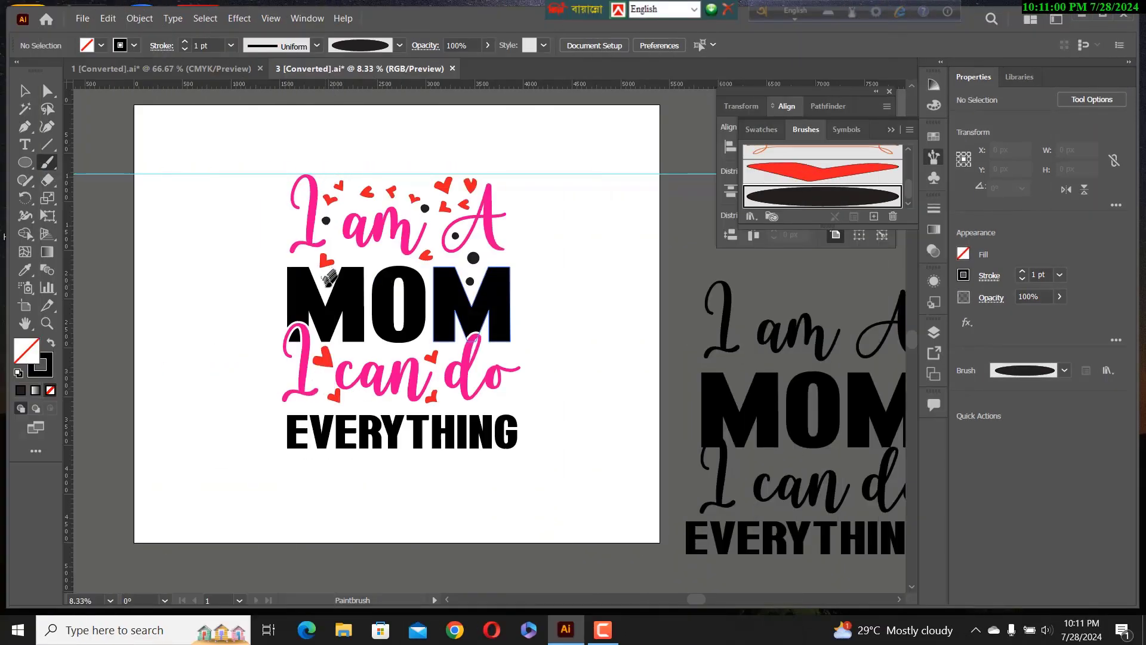
{"action": "left_click", "coordinate": [323, 280]}
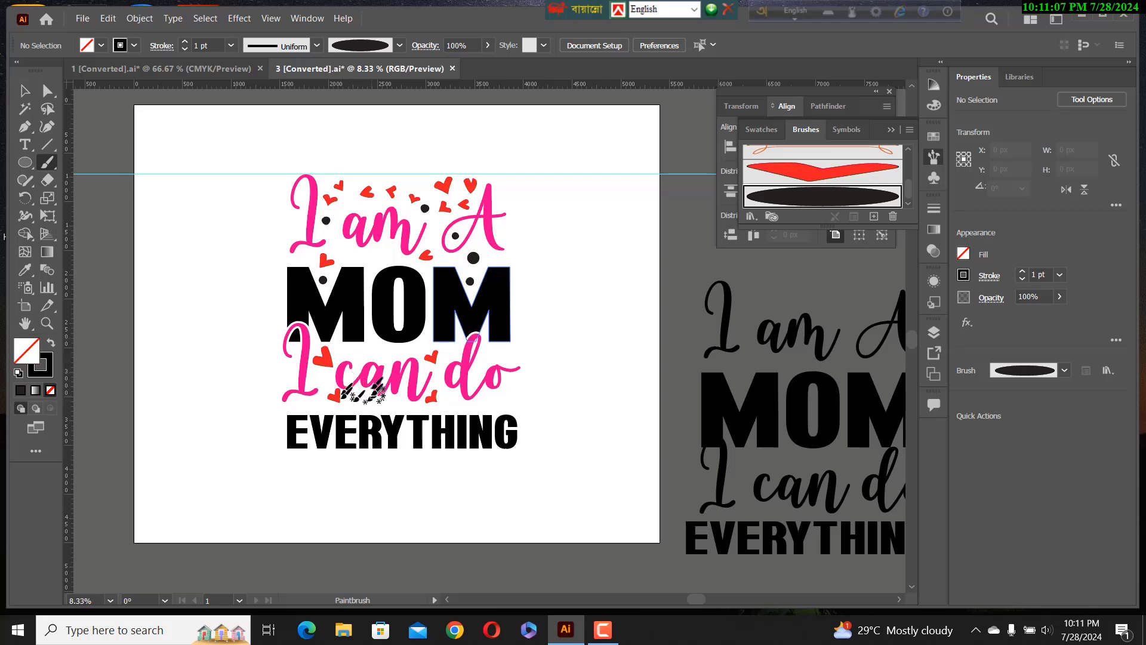
- Paint small black dots above, below and between the letters of "I can do"
{"action": "left_click", "coordinate": [363, 355]}
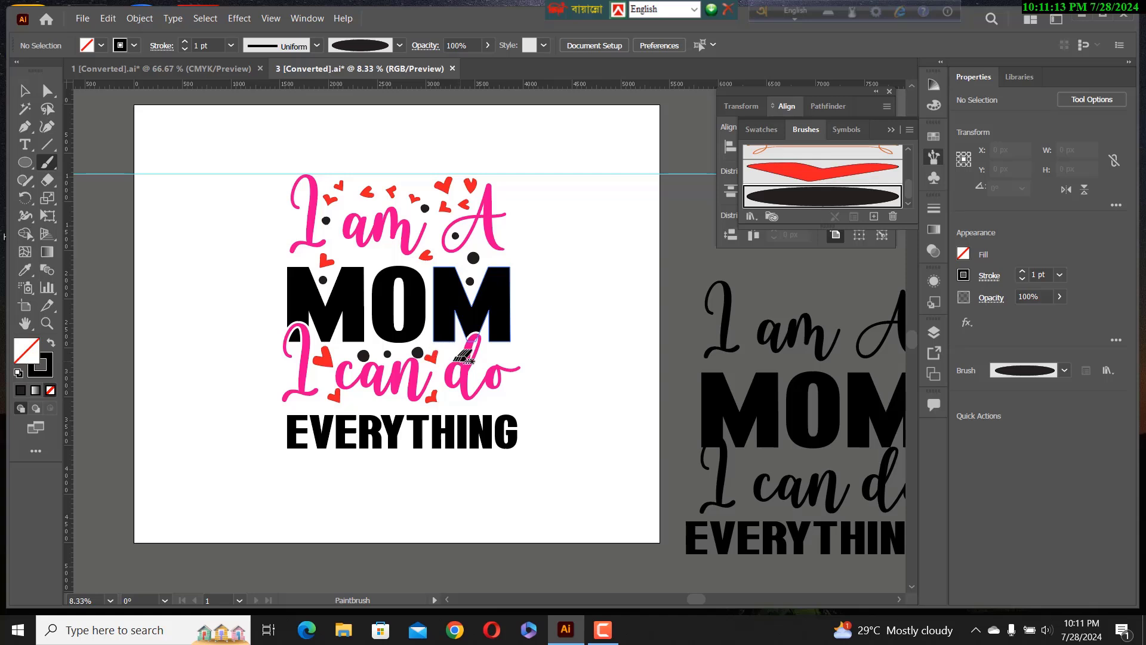
{"action": "key", "text": "ctrl"}
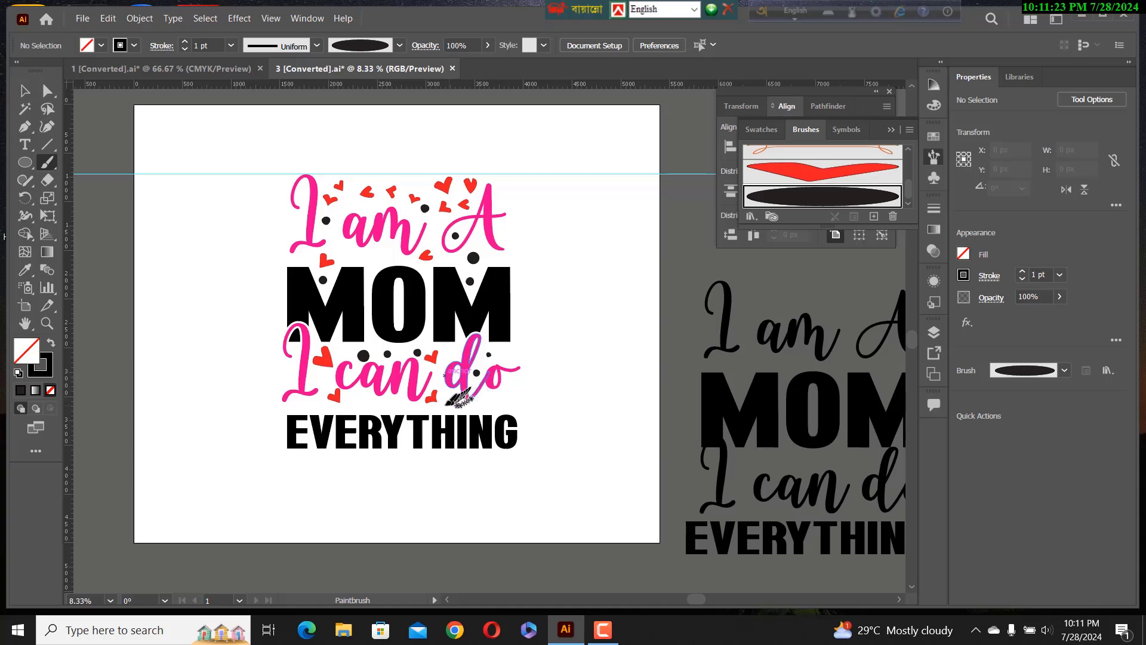
{"action": "left_click", "coordinate": [352, 402]}
{"action": "left_click", "coordinate": [385, 406]}
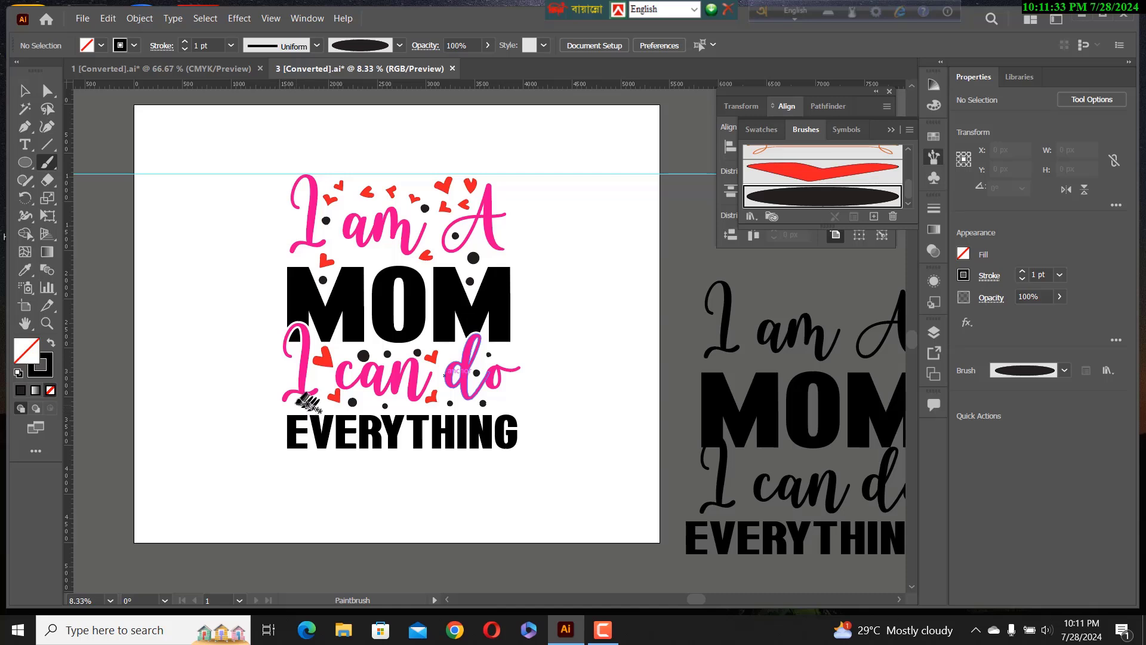
{"action": "left_click", "coordinate": [297, 405]}
{"action": "left_click", "coordinate": [292, 377]}
- Delete the horizontal guide running along the upper edge of the lettering
{"action": "left_click", "coordinate": [25, 91]}
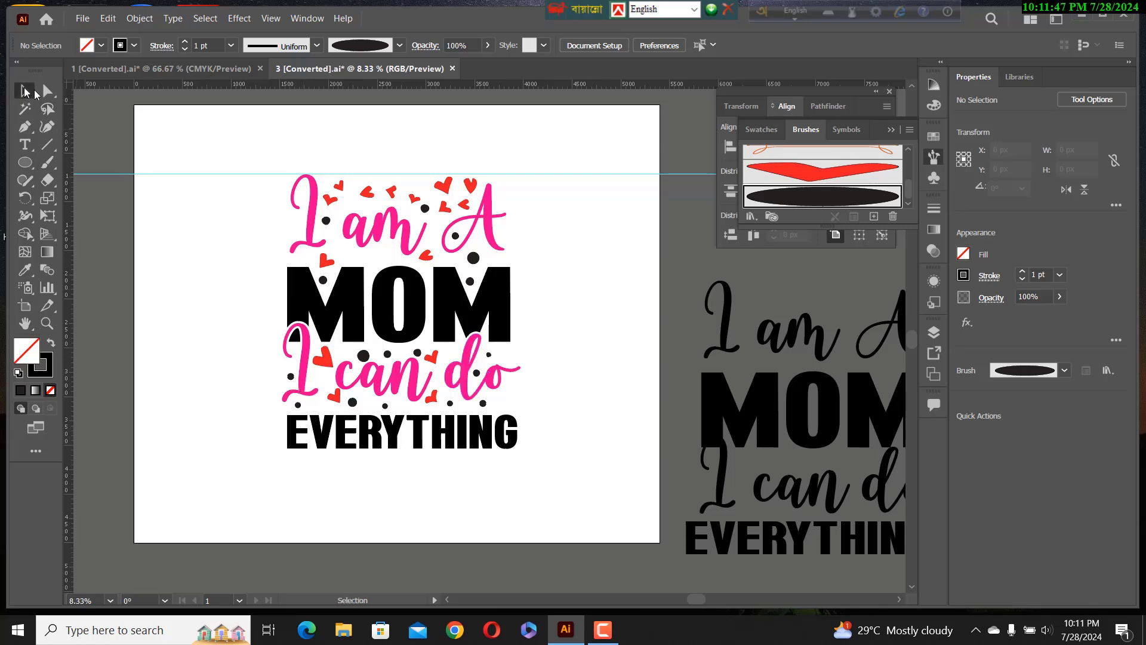
{"action": "left_click", "coordinate": [268, 174]}
{"action": "key", "text": "Delete"}
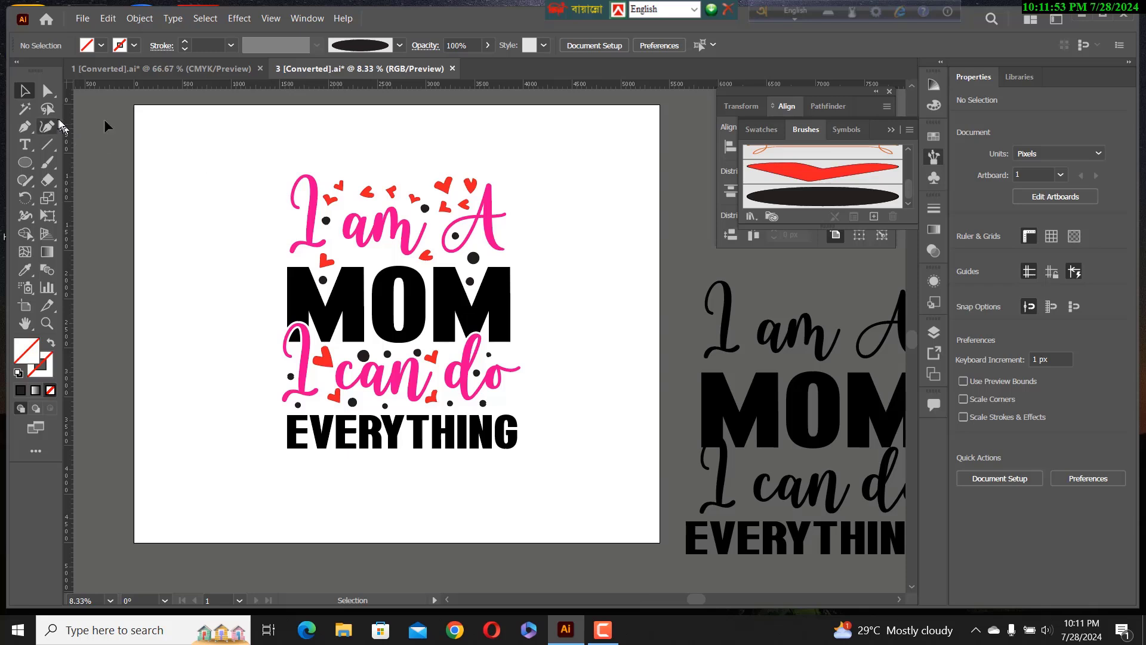
- Expand the appearance of the whole artboard design, expand its fill and stroke, and deselect it
{"action": "left_click_drag", "start_coordinate": [267, 173], "coordinate": [521, 442]}
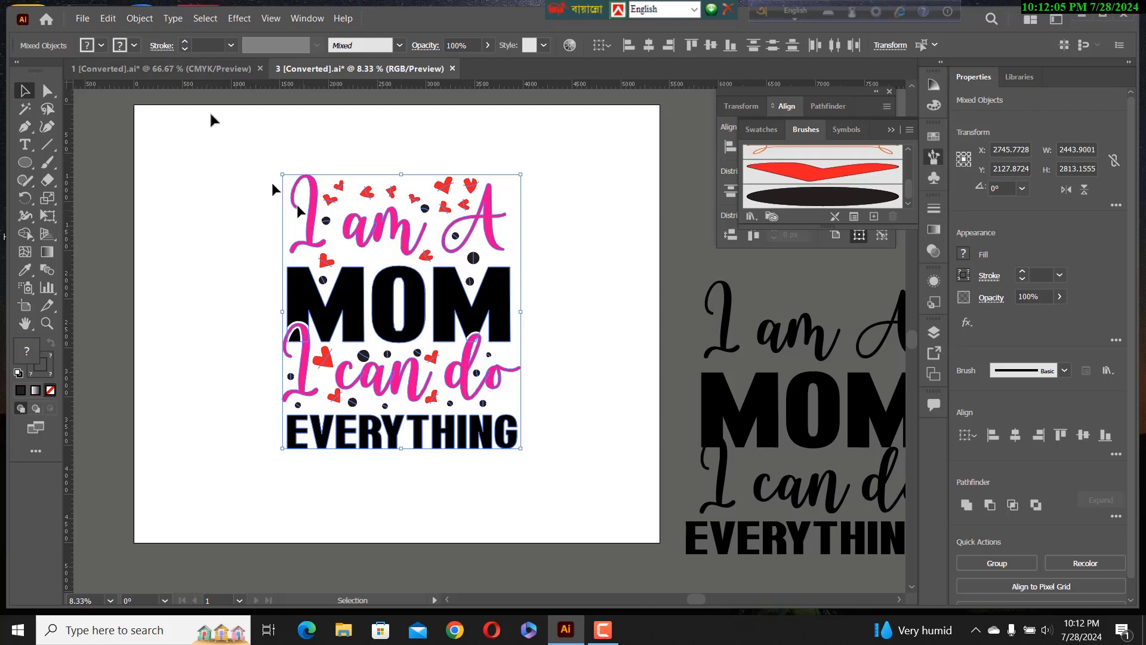
{"action": "left_click", "coordinate": [146, 19]}
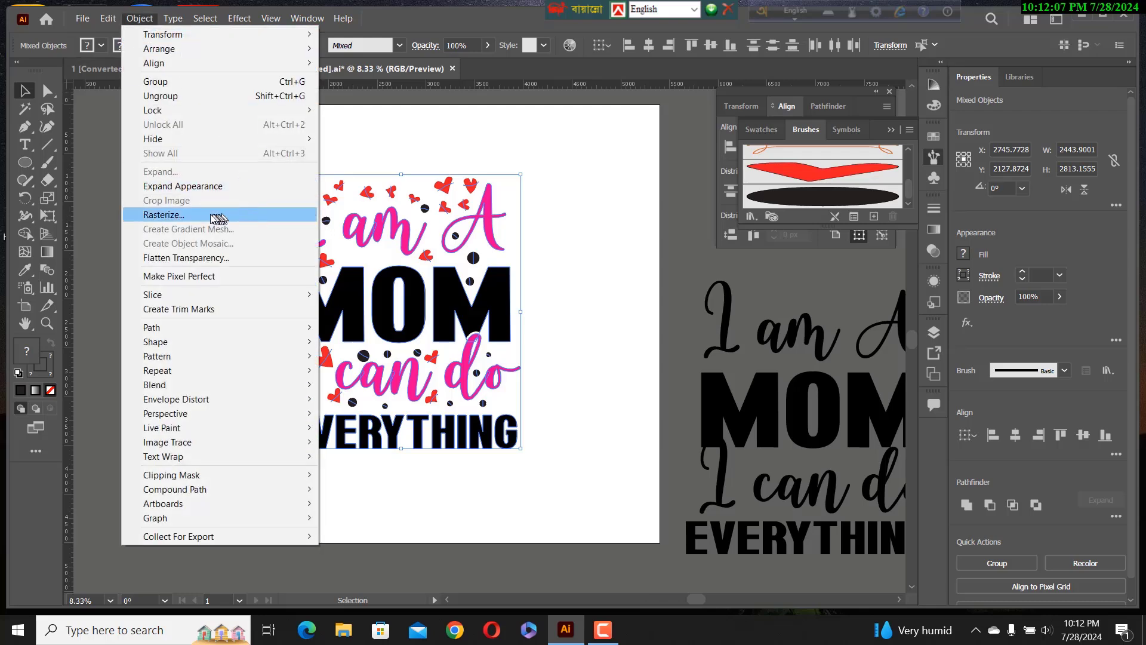
{"action": "left_click", "coordinate": [170, 188]}
{"action": "left_click", "coordinate": [138, 19]}
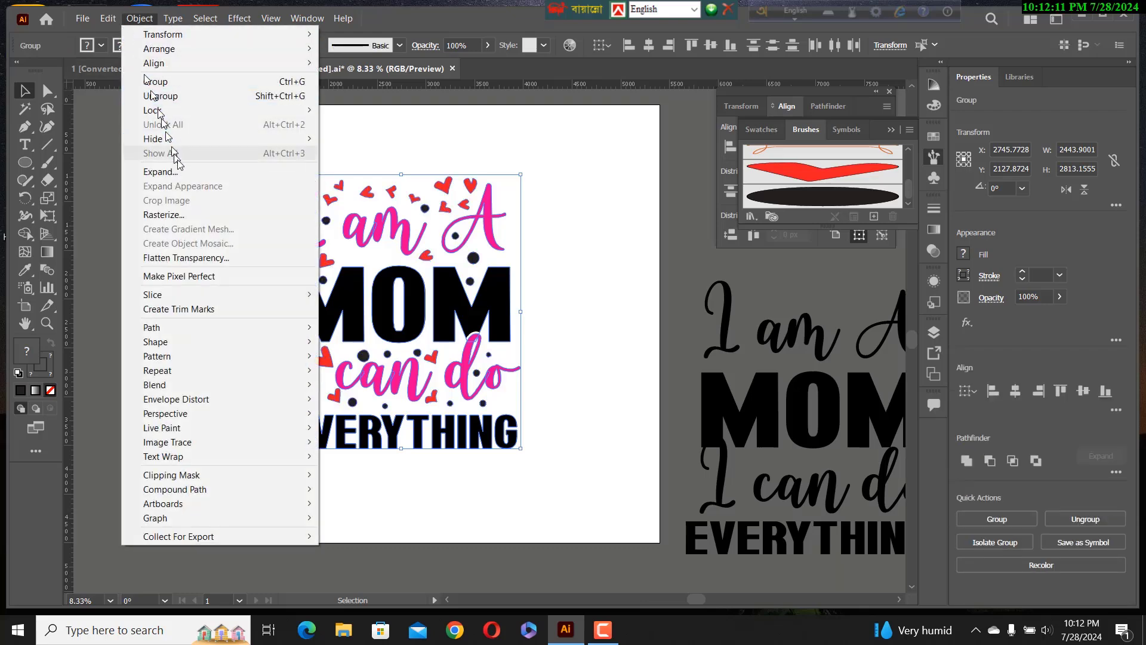
{"action": "left_click", "coordinate": [161, 172]}
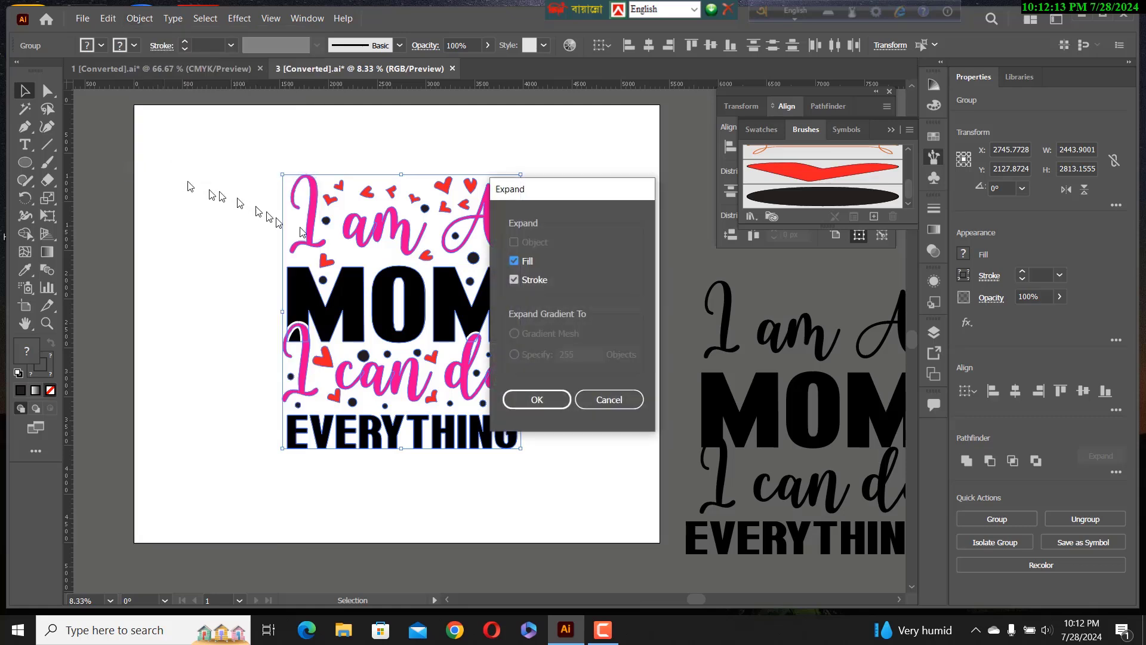
{"action": "left_click", "coordinate": [536, 400]}
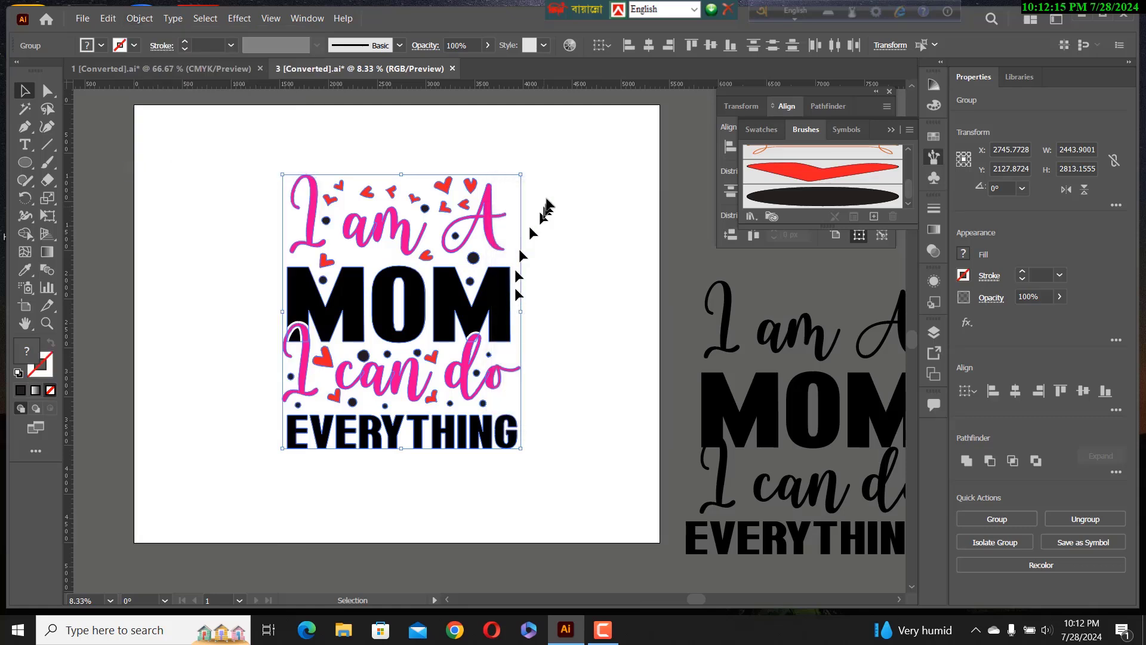
{"action": "left_click", "coordinate": [549, 198]}
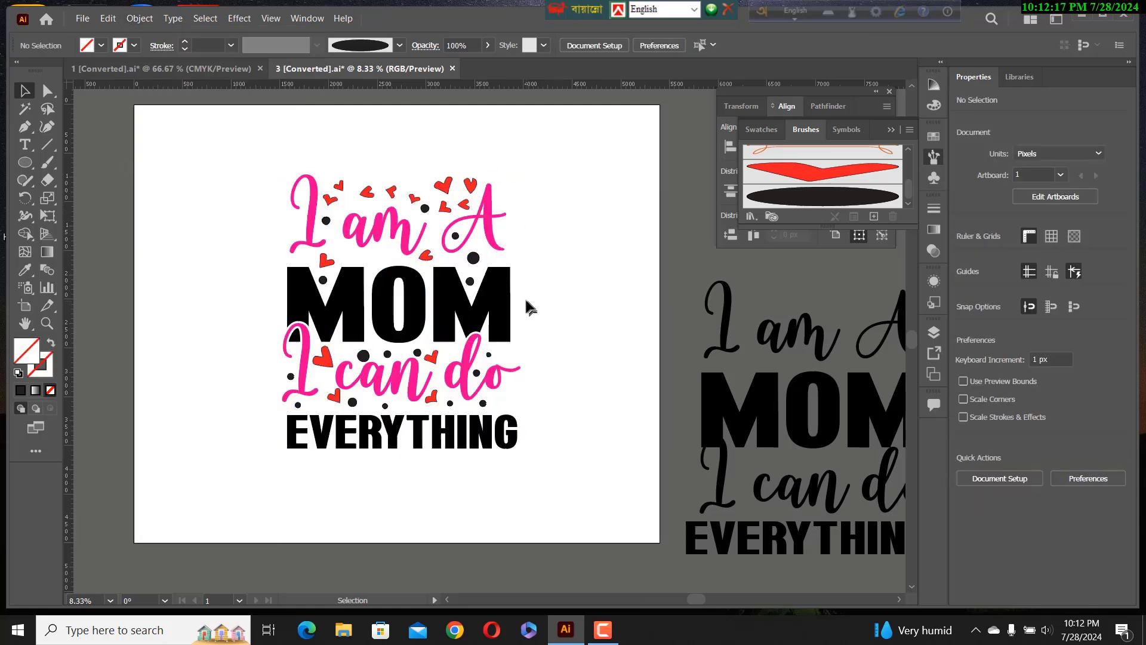
- Fill the five uppermost hearts above "I am A" with the Black swatch
{"action": "left_click", "coordinate": [443, 186]}
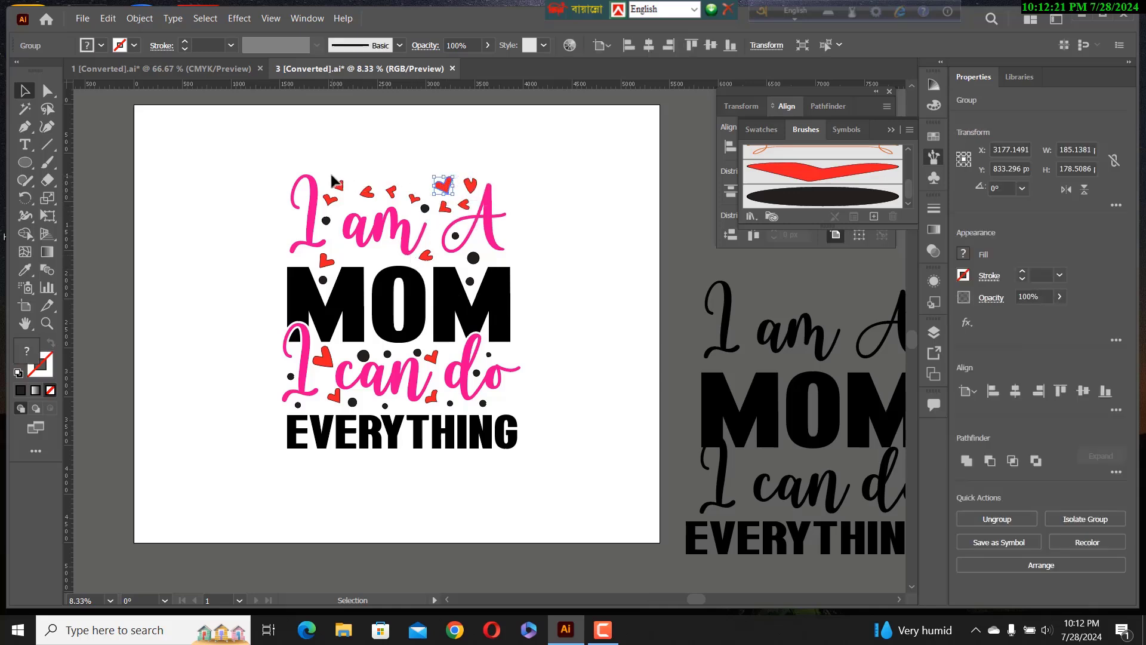
{"action": "left_click_drag", "start_coordinate": [331, 176], "coordinate": [478, 193]}
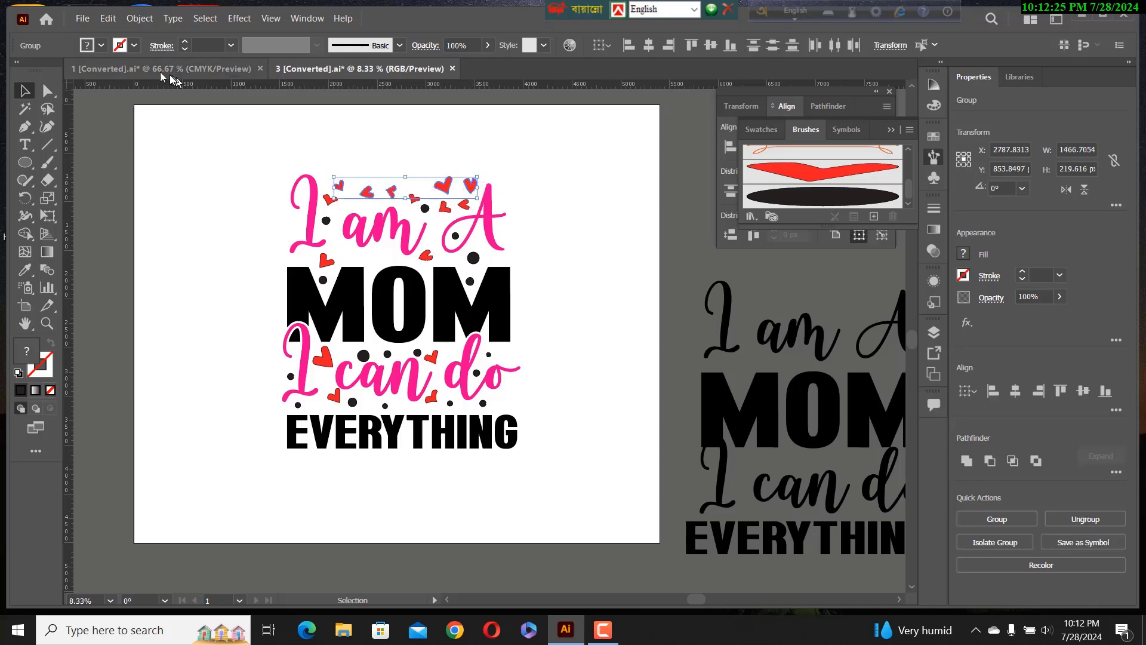
{"action": "left_click", "coordinate": [101, 45]}
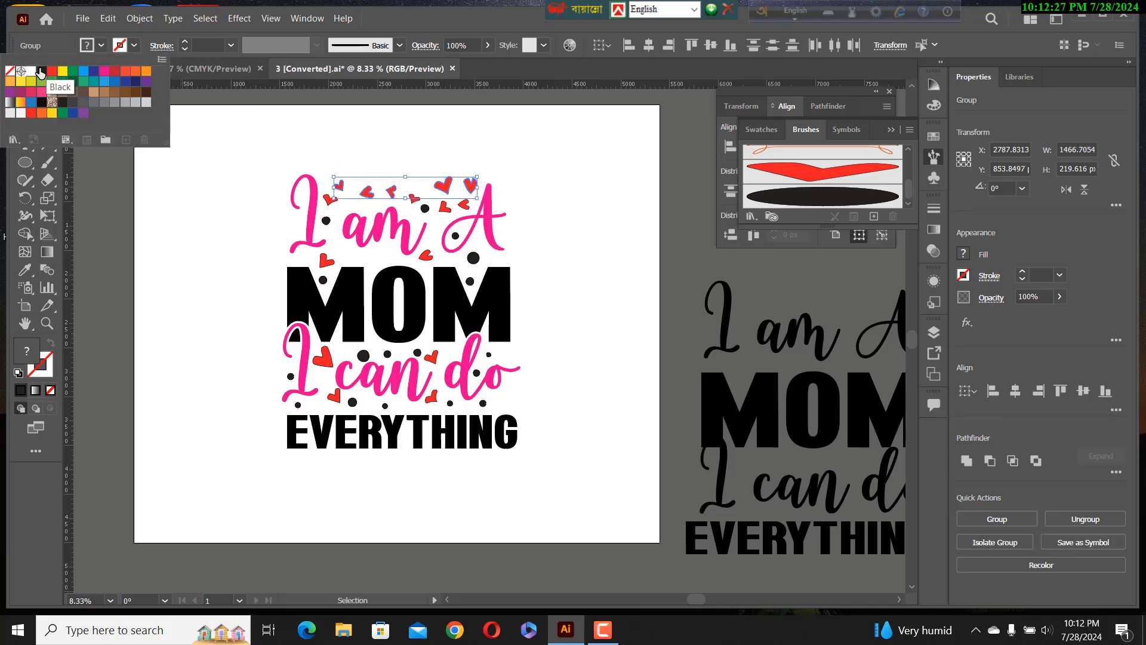
{"action": "left_click", "coordinate": [40, 72]}
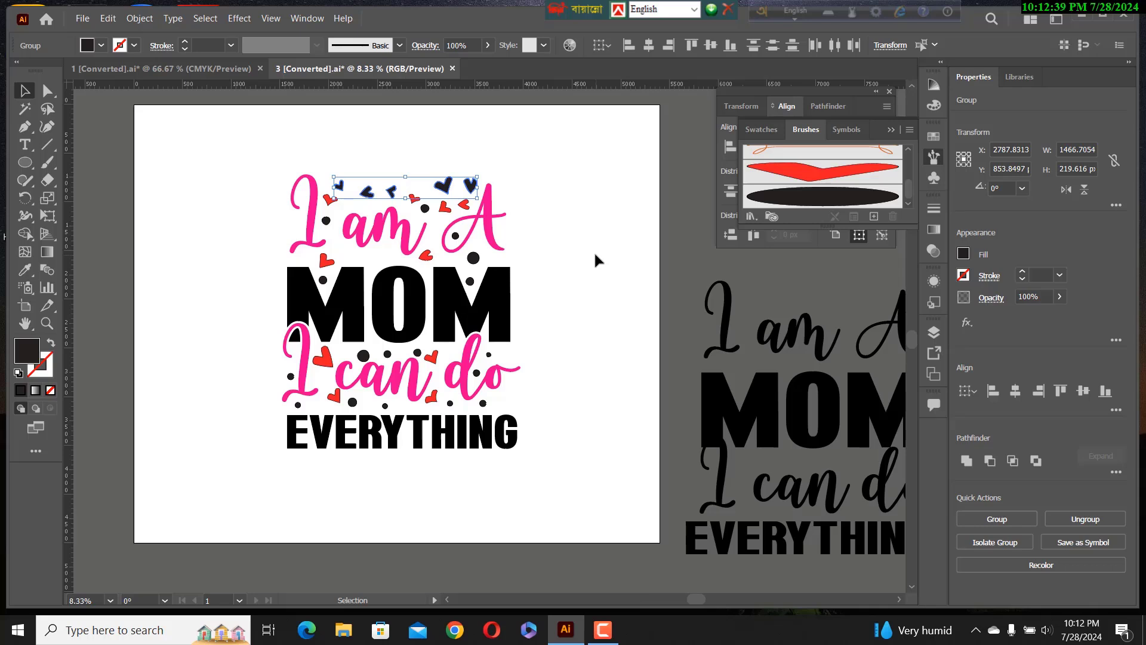
- Open the Save for Web (Legacy) export and set its preview zoom to 12.5%
{"action": "left_click", "coordinate": [82, 18]}
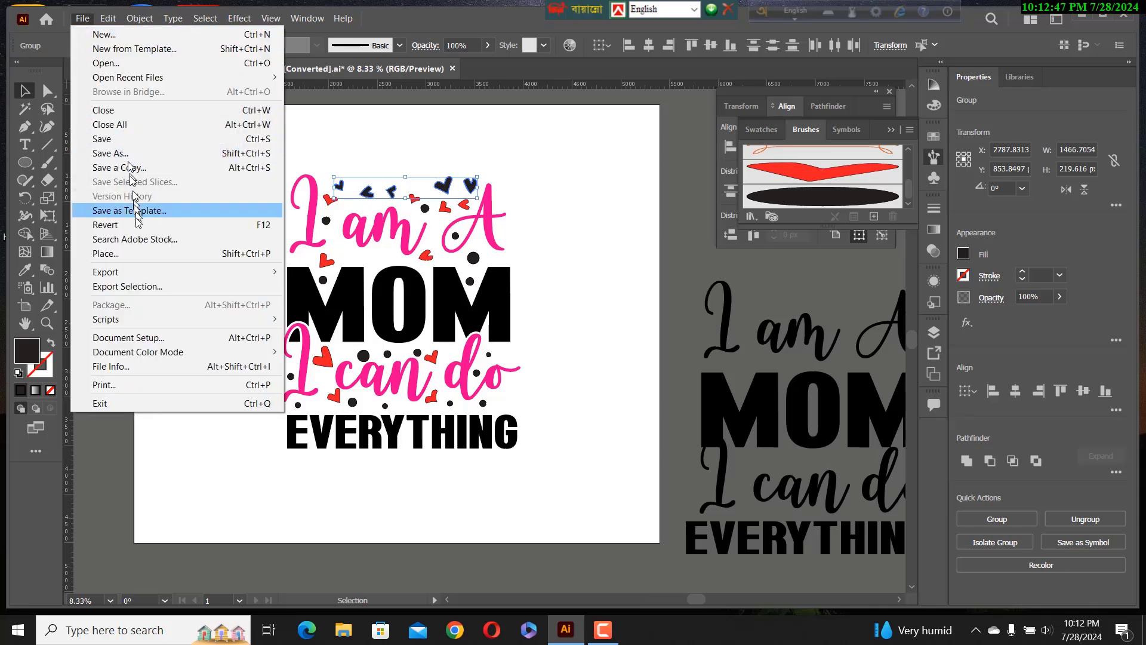
{"action": "mouse_move", "coordinate": [127, 273]}
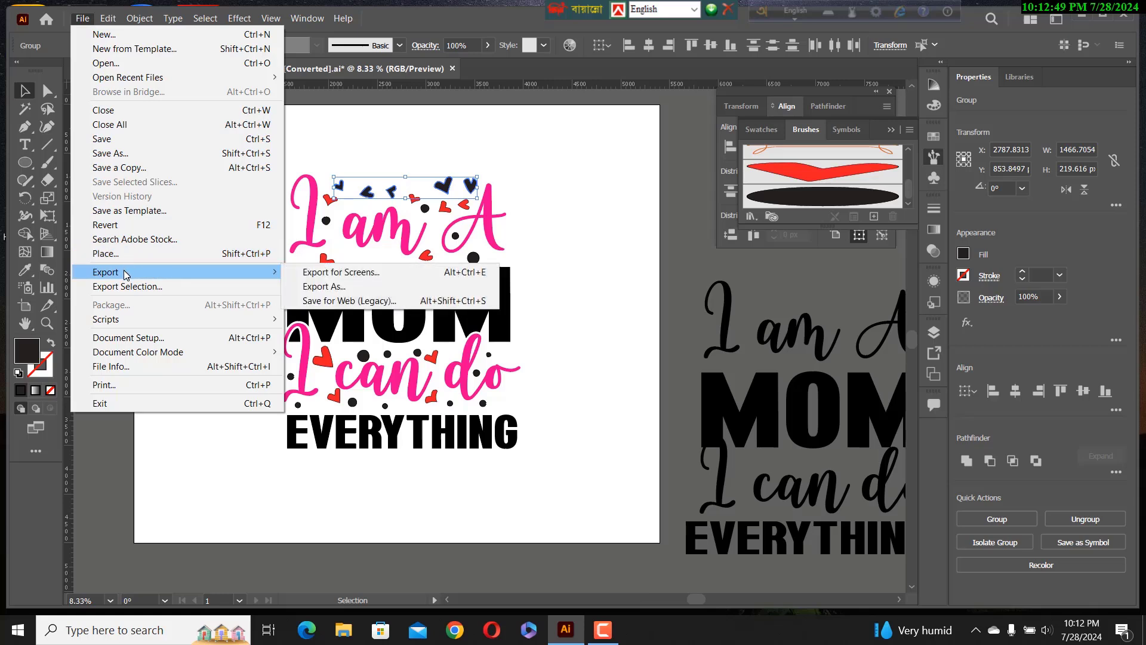
{"action": "left_click", "coordinate": [344, 303]}
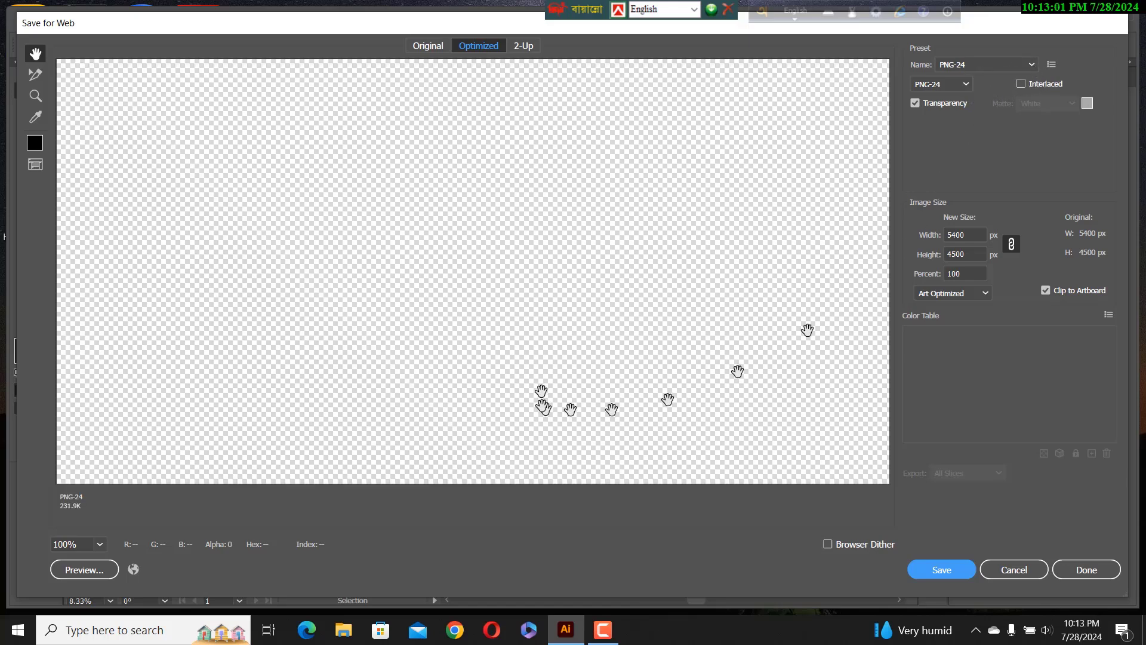
{"action": "left_click", "coordinate": [101, 542]}
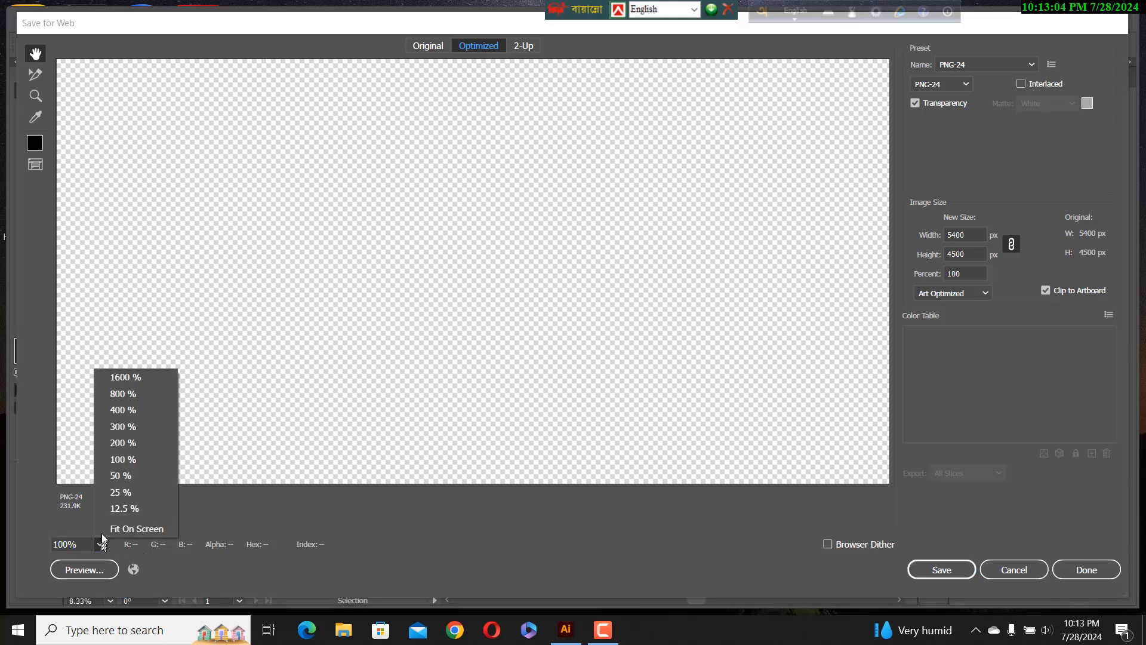
{"action": "left_click", "coordinate": [123, 491]}
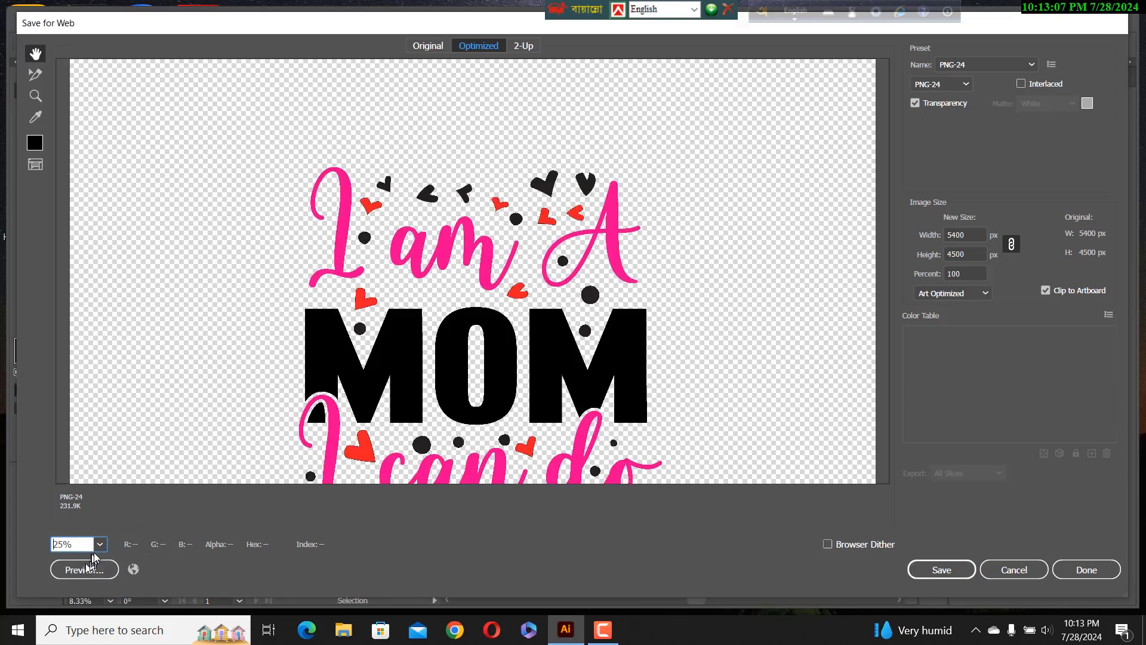
{"action": "left_click", "coordinate": [100, 543]}
{"action": "left_click", "coordinate": [119, 491]}
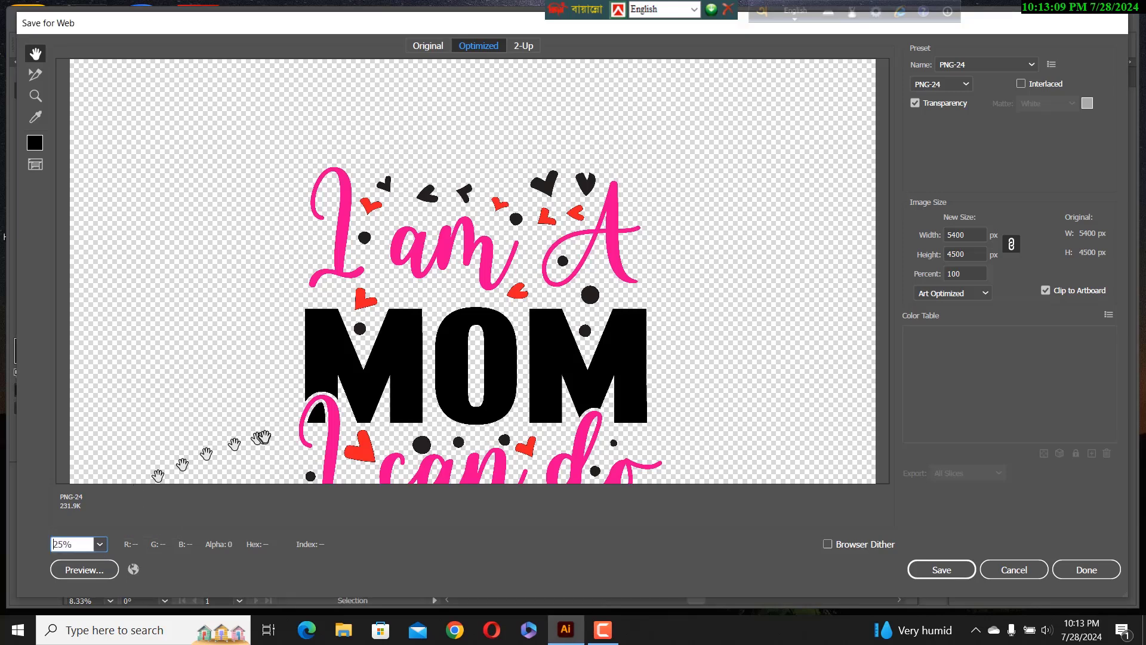
{"action": "left_click", "coordinate": [101, 543]}
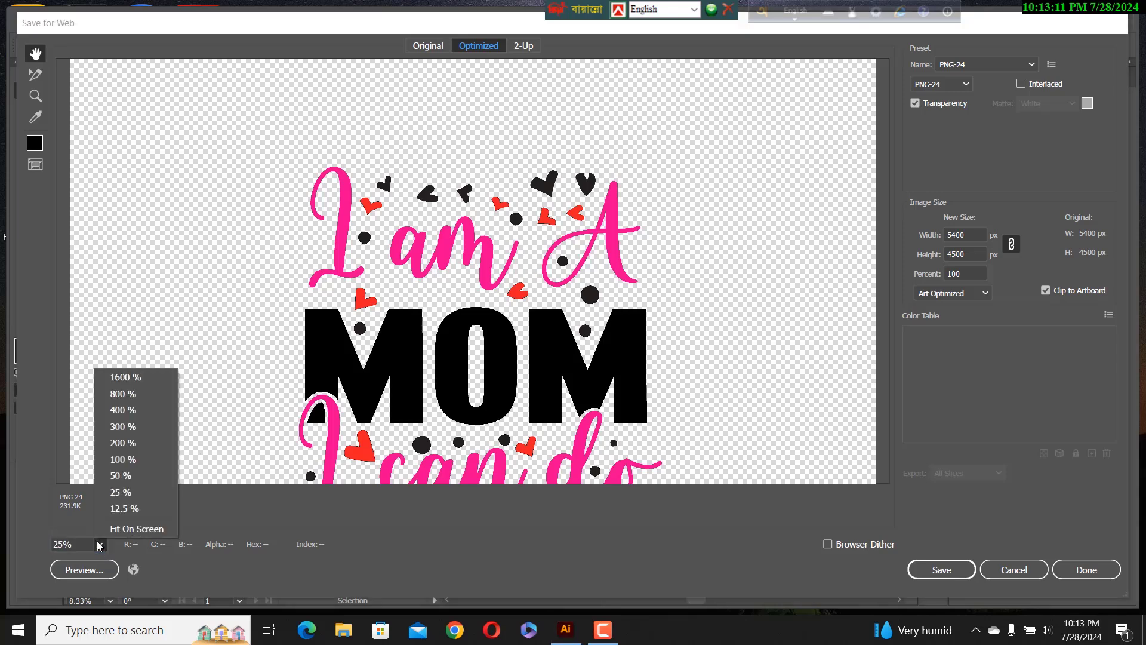
{"action": "left_click", "coordinate": [119, 508]}
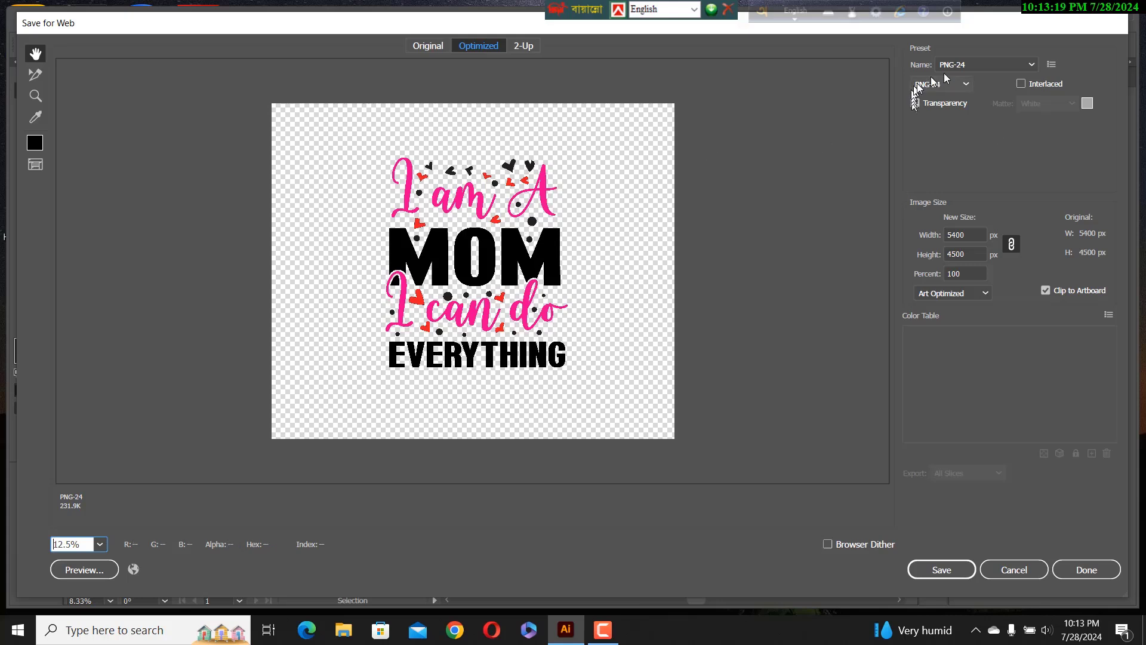
- Keep the PNG-24 preset and save the image under the file name "png" in folder 38
{"action": "left_click", "coordinate": [1032, 65]}
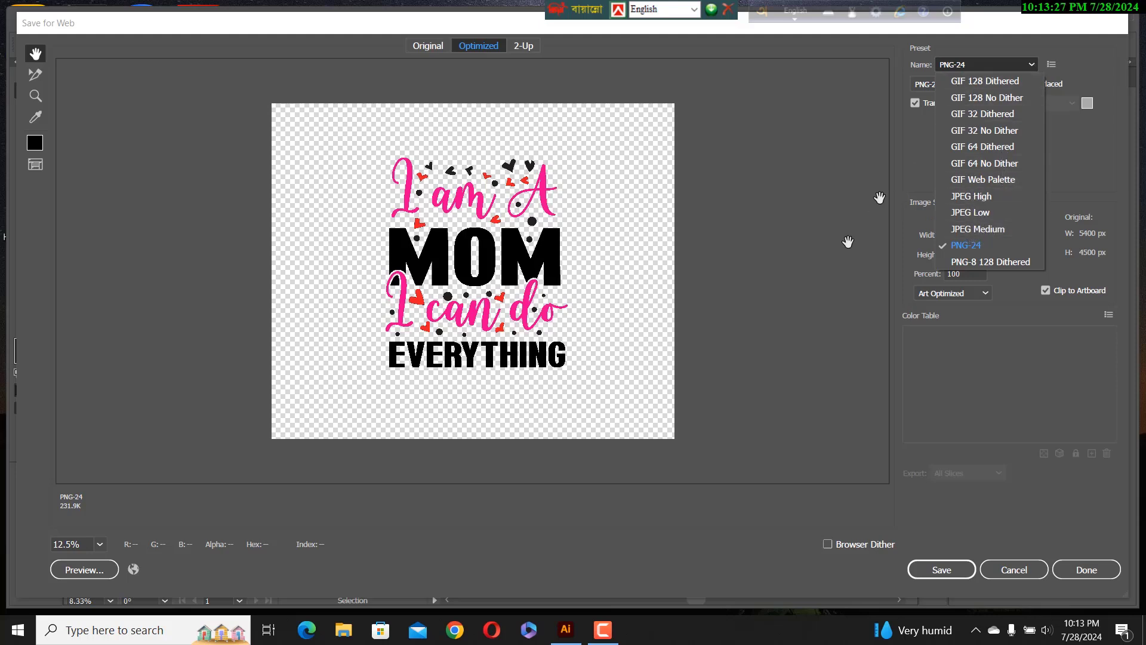
{"action": "left_click", "coordinate": [826, 253]}
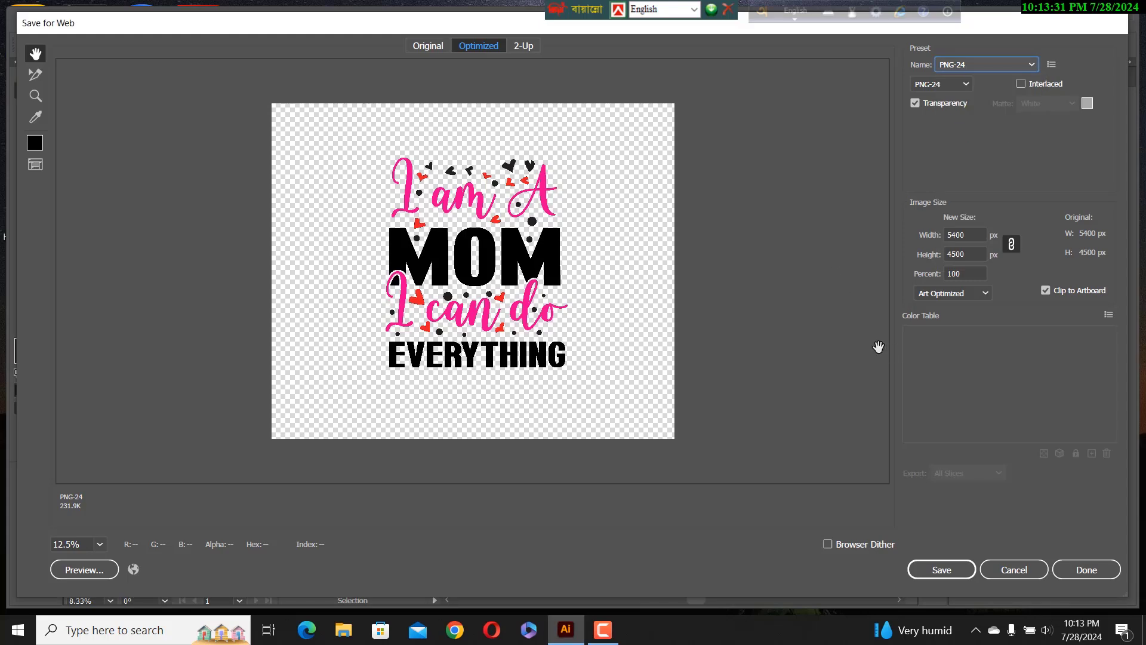
{"action": "left_click", "coordinate": [939, 571]}
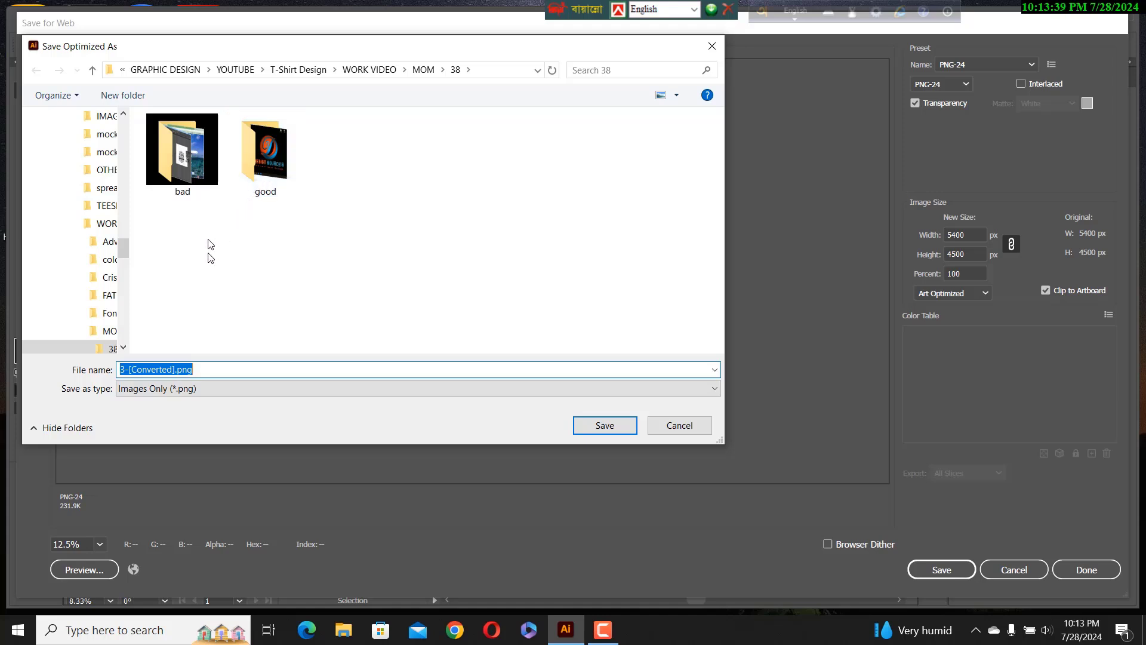
{"action": "left_click", "coordinate": [206, 371]}
{"action": "left_click_drag", "start_coordinate": [207, 371], "coordinate": [115, 373]}
{"action": "type", "text": "p"}
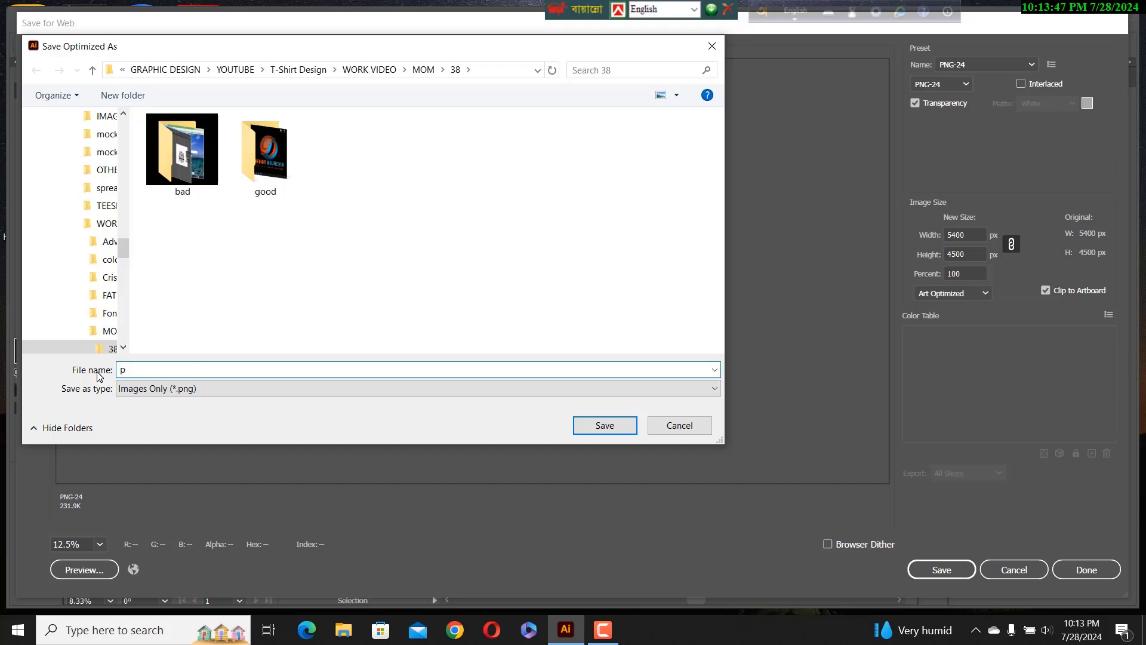
{"action": "type", "text": "ng"}
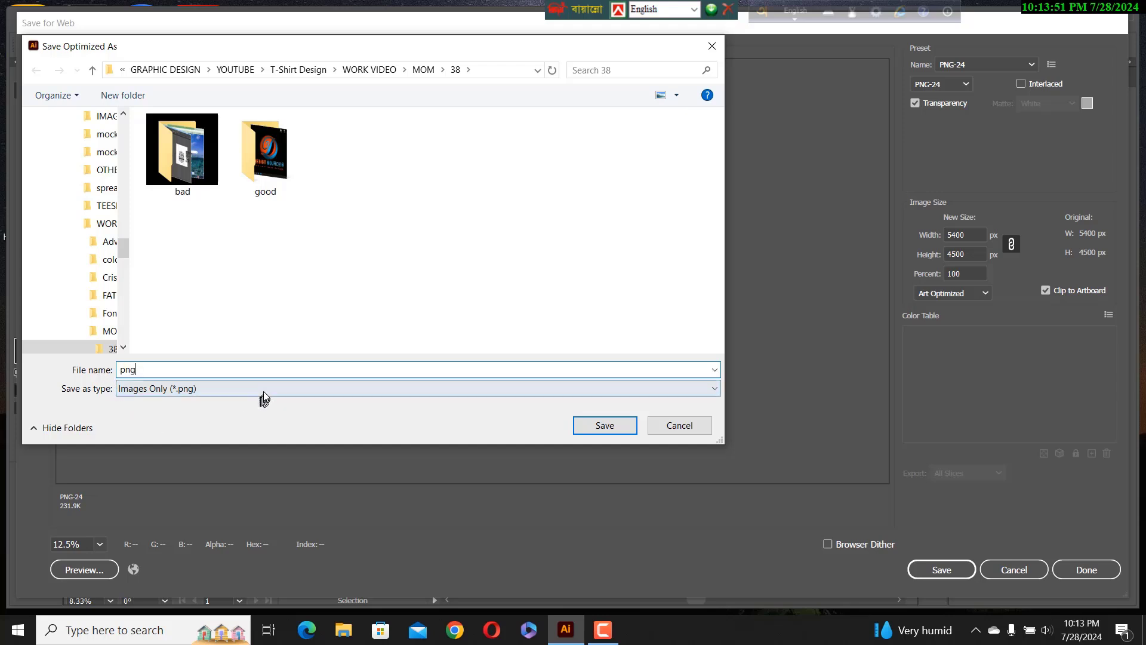
{"action": "left_click", "coordinate": [598, 428]}
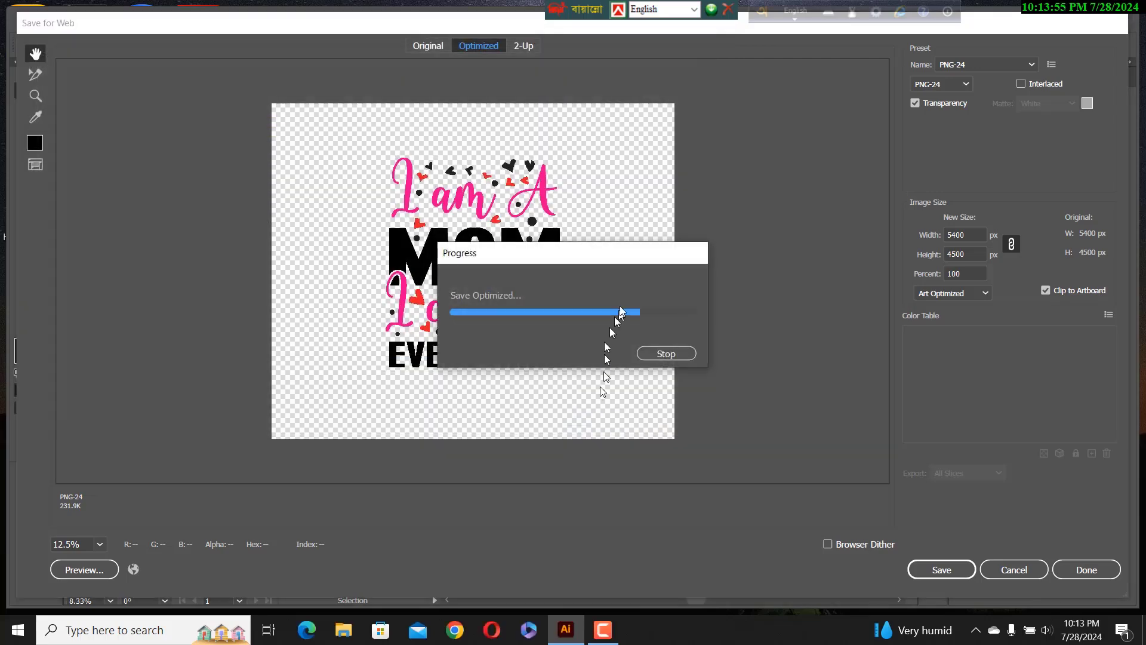